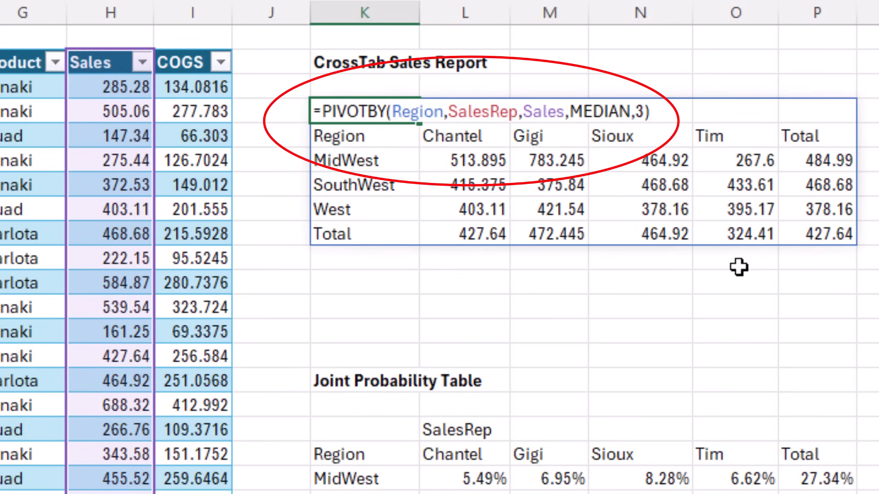
Step: Examine the existing PIVOTBY, LAMBDA and BYROW formulas in the sample reports
{"action": "key", "text": "Return"}
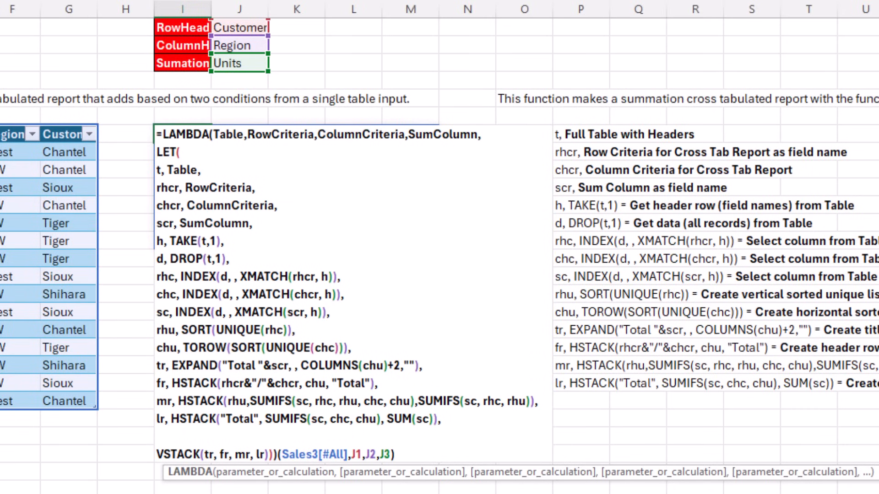
{"action": "key", "text": "Return"}
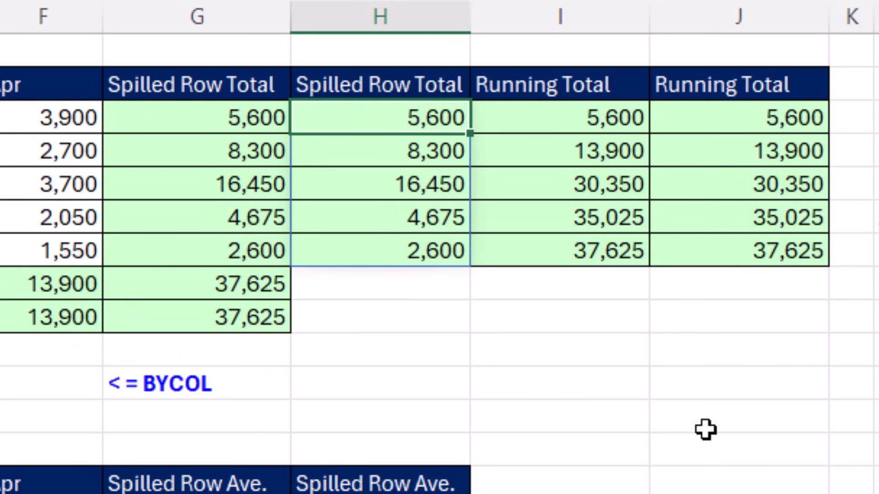
{"action": "double_click", "coordinate": [236, 118]}
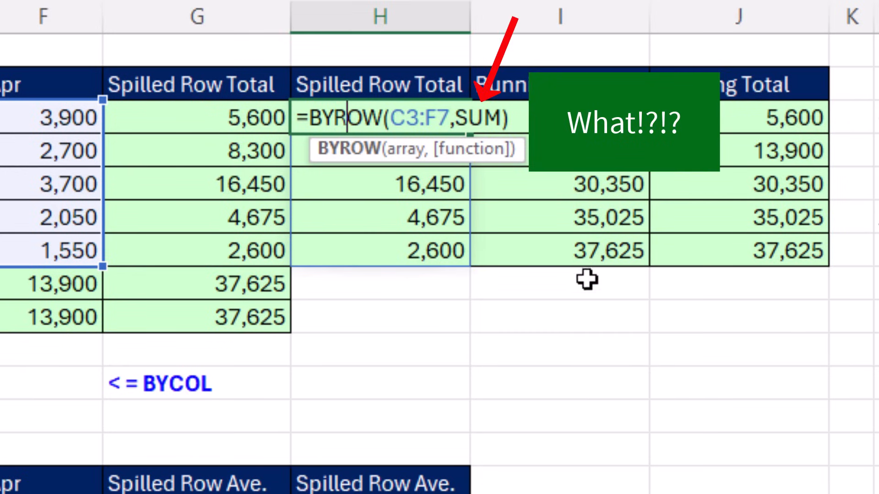
{"action": "key", "text": "ctrl+Return"}
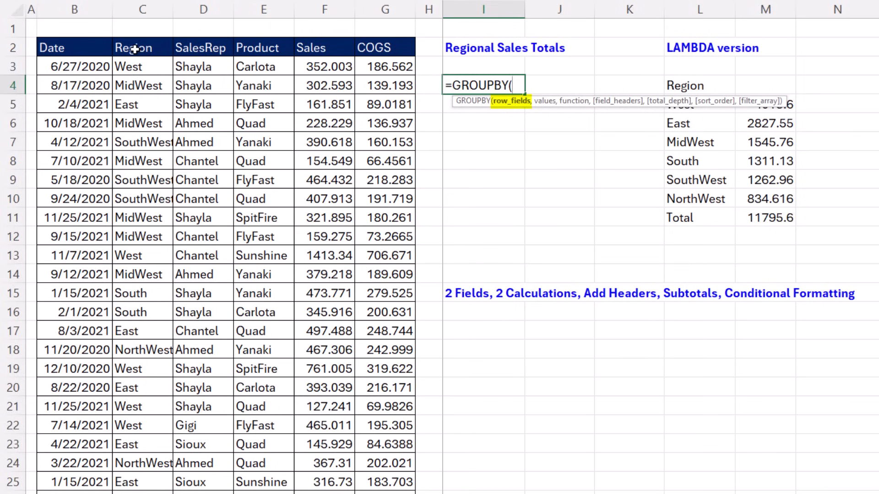
Step: Complete the GROUPBY formula in I4 with the Region column as row fields, Sales as values and SUM as the function
{"action": "left_click_drag", "start_coordinate": [133, 49], "coordinate": [128, 467]}
{"action": "key", "text": "ctrl+BackSpace"}
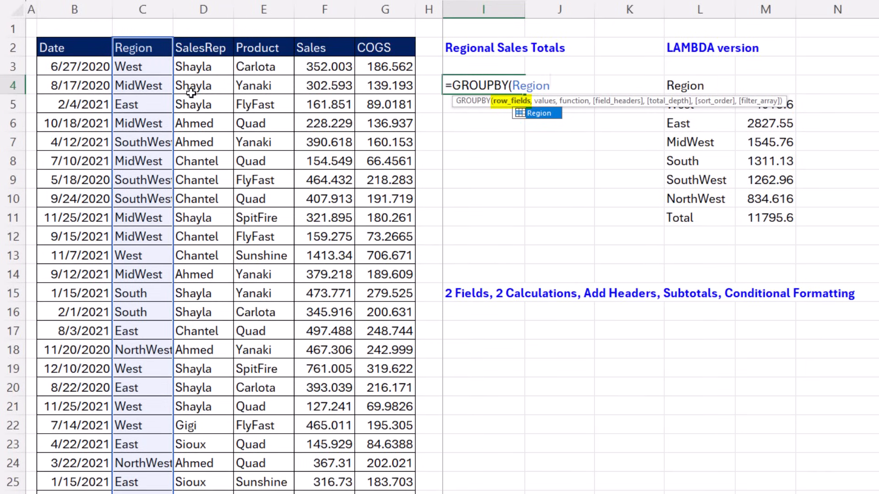
{"action": "type", "text": ",sl"}
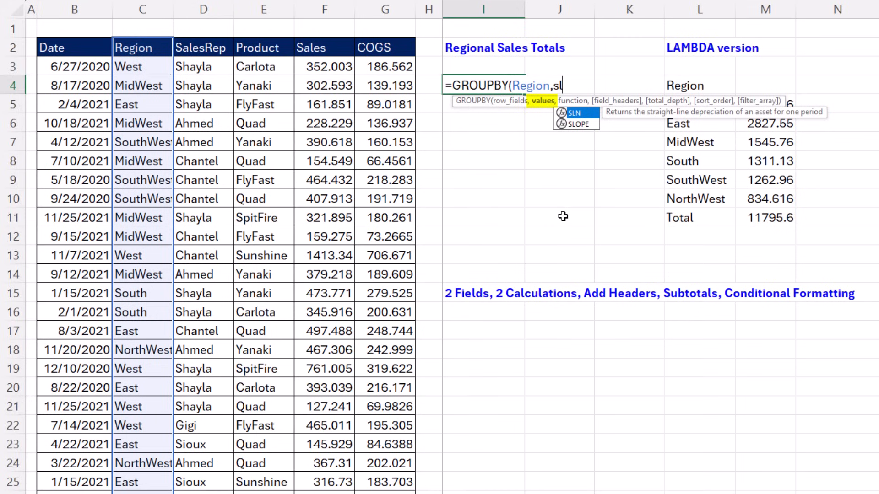
{"action": "key", "text": "BackSpace"}
{"action": "type", "text": "a"}
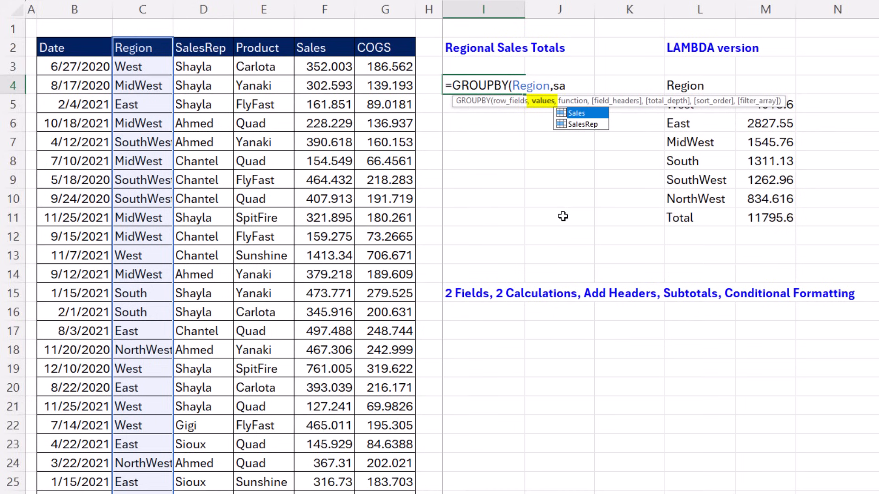
{"action": "key", "text": "Tab"}
{"action": "type", "text": ","}
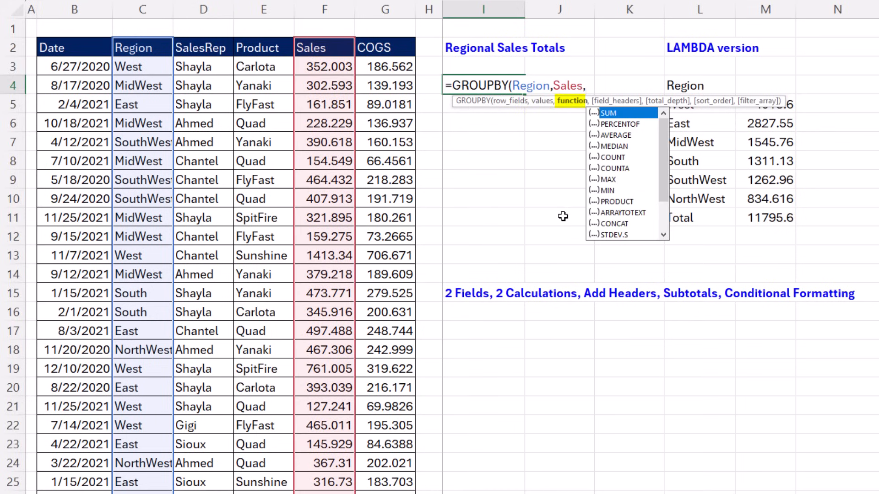
{"action": "type", "text": "sum)"}
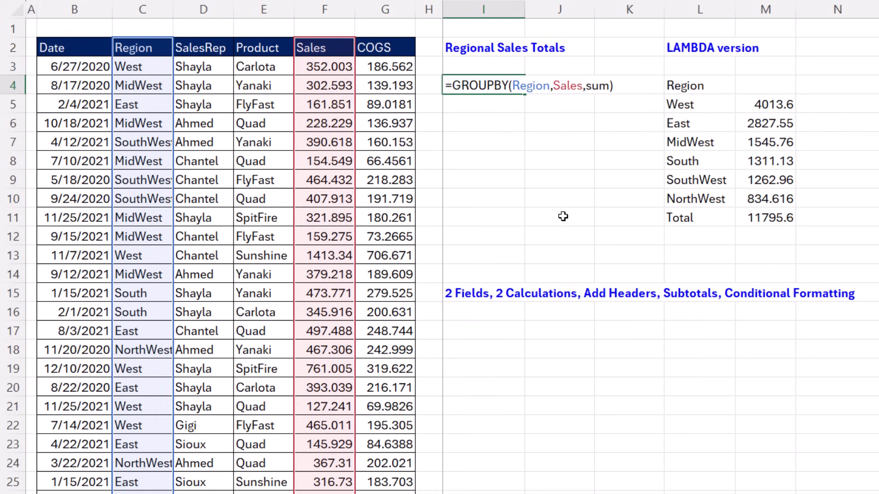
{"action": "key", "text": "ctrl+Return"}
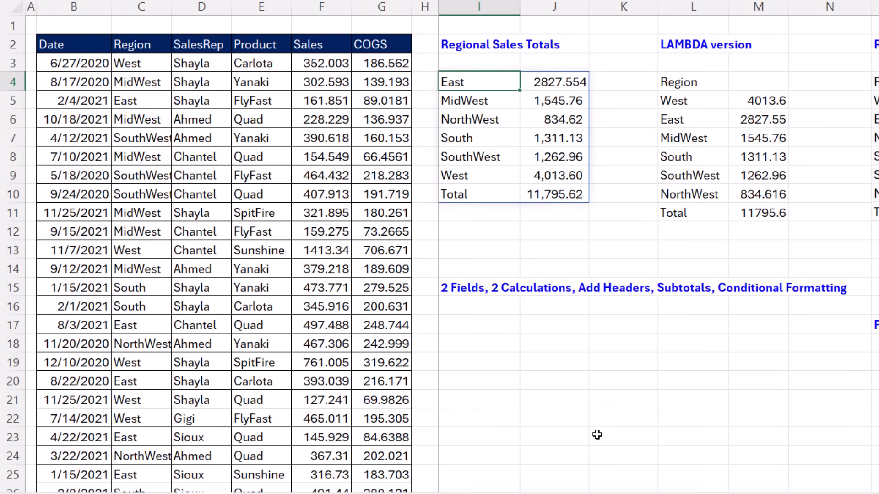
Step: Try field headers option 2 (No but generate) in the I4 GROUPBY formula
{"action": "key", "text": "F2"}
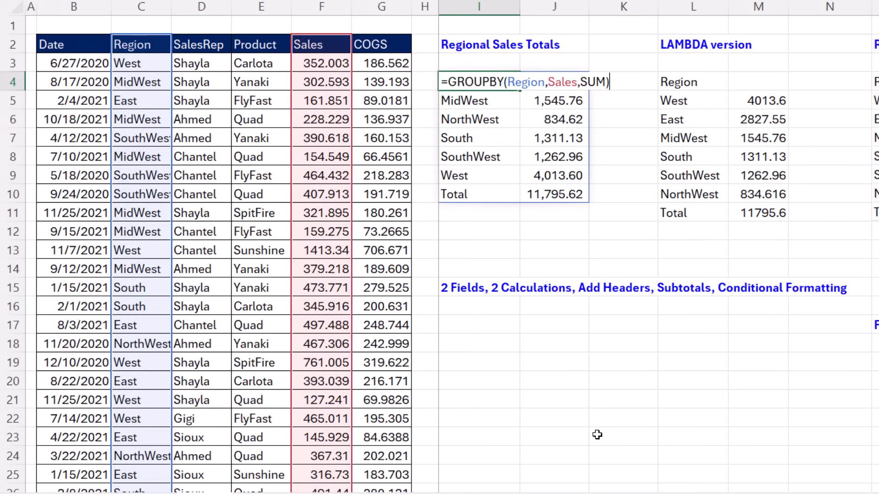
{"action": "key", "text": "BackSpace"}
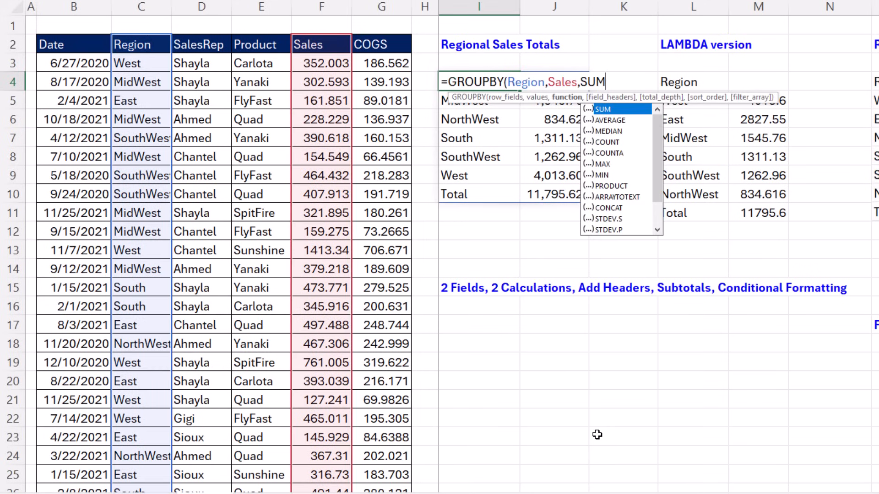
{"action": "type", "text": ","}
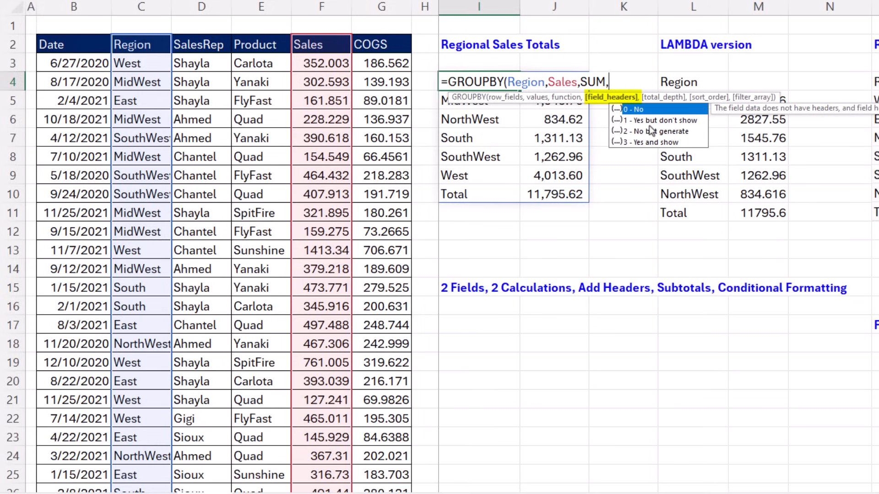
{"action": "type", "text": "2)"}
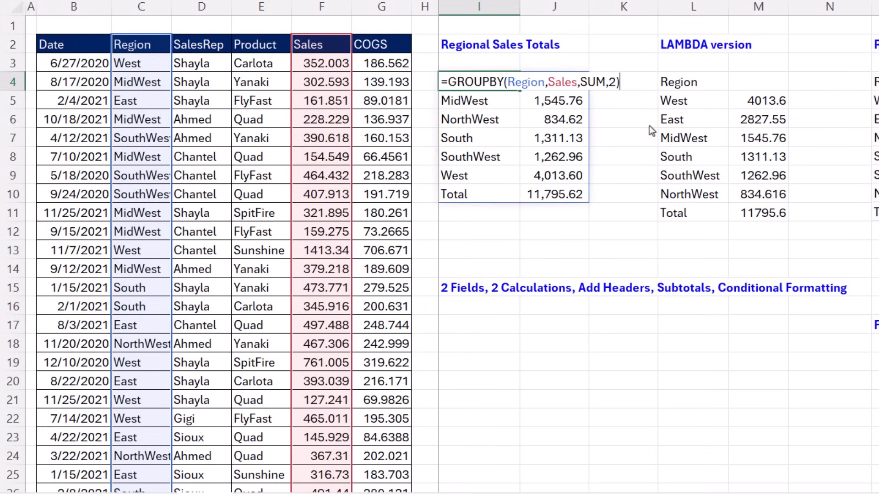
{"action": "key", "text": "ctrl+Return"}
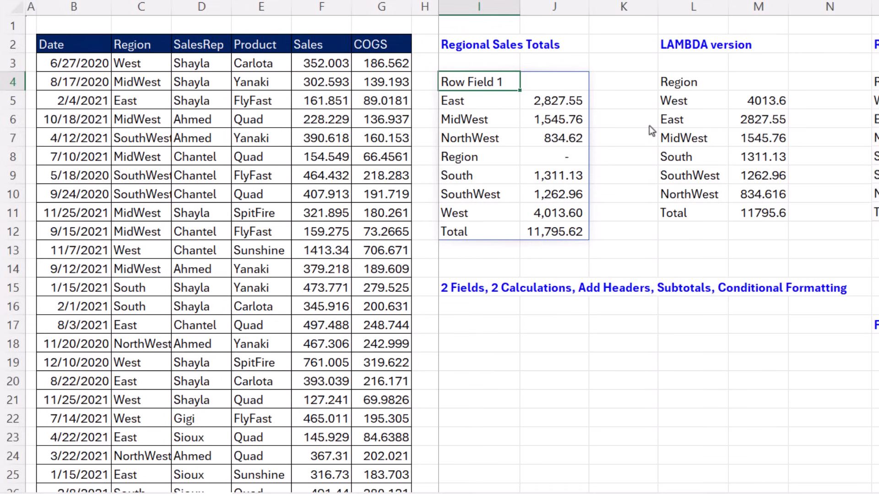
Step: Set the field headers argument of the I4 GROUPBY formula to 3 (Yes and show)
{"action": "key", "text": "F2"}
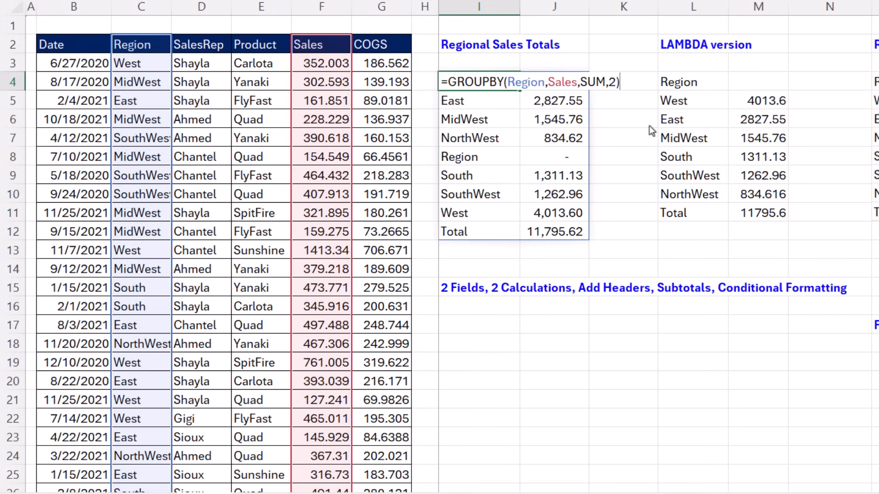
{"action": "key", "text": "BackSpace"}
{"action": "key", "text": "BackSpace"}
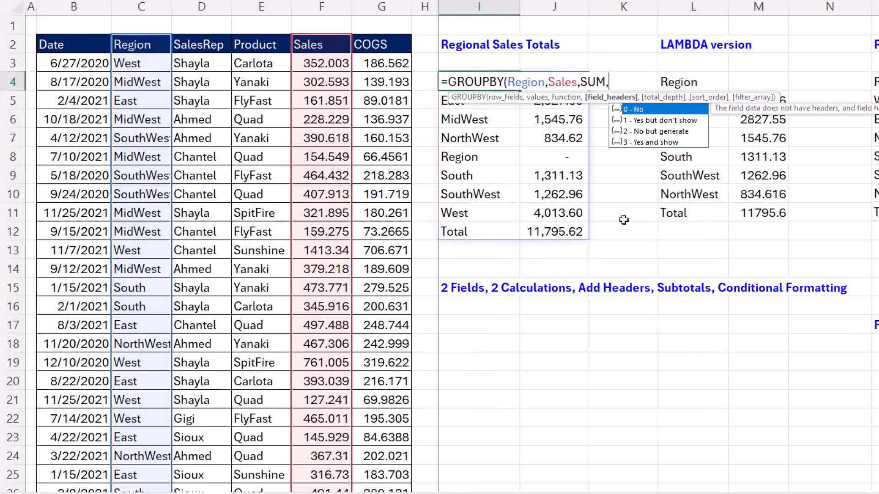
{"action": "type", "text": "3)"}
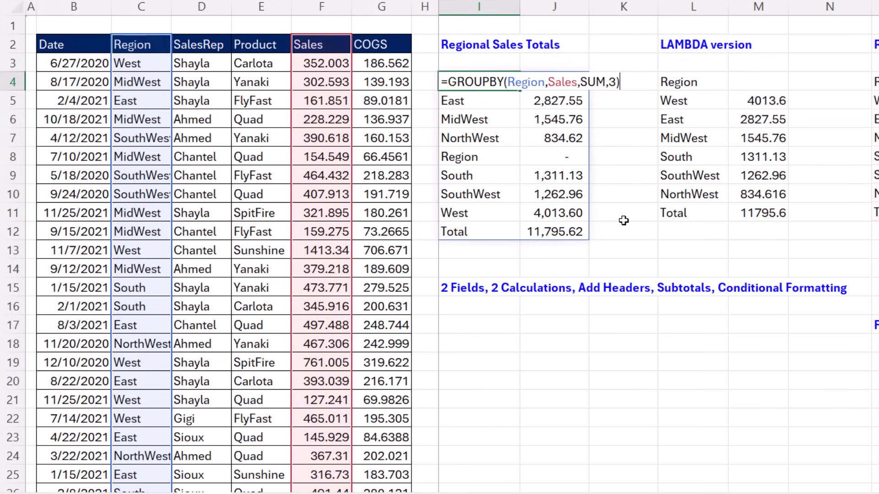
{"action": "key", "text": "ctrl+Return"}
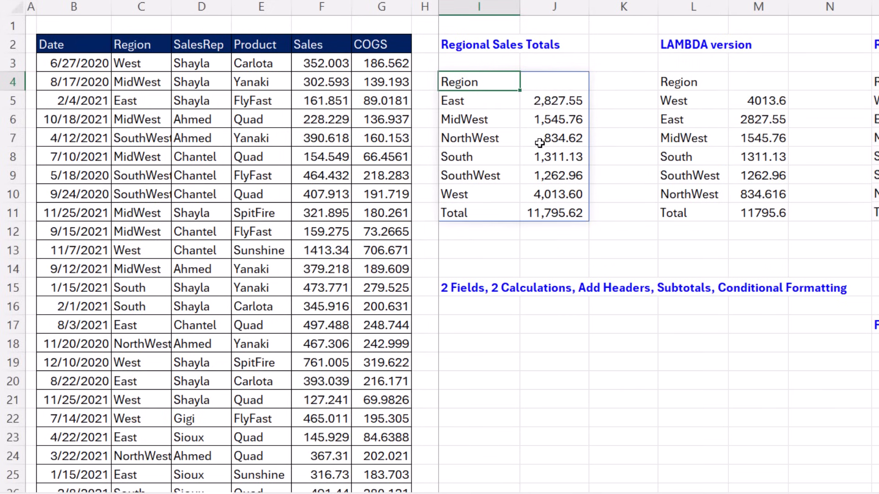
{"action": "key", "text": "F2"}
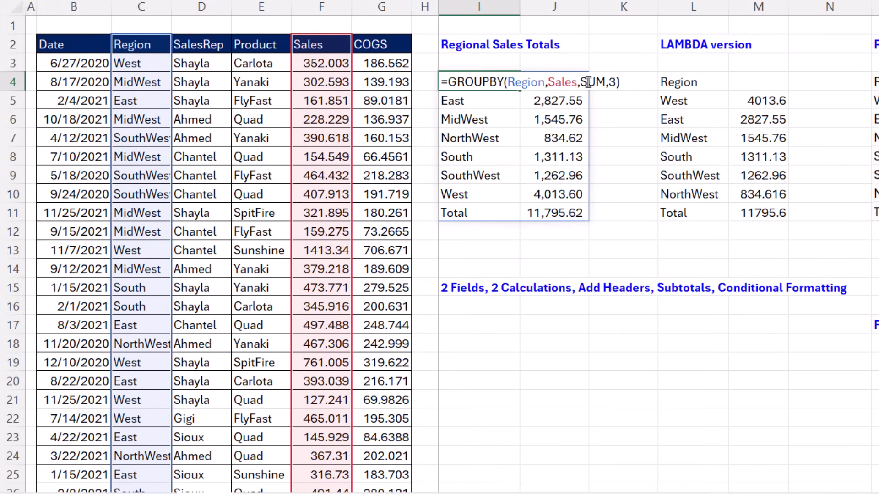
{"action": "key", "text": "Left"}
{"action": "key", "text": "Left"}
{"action": "key", "text": "Escape"}
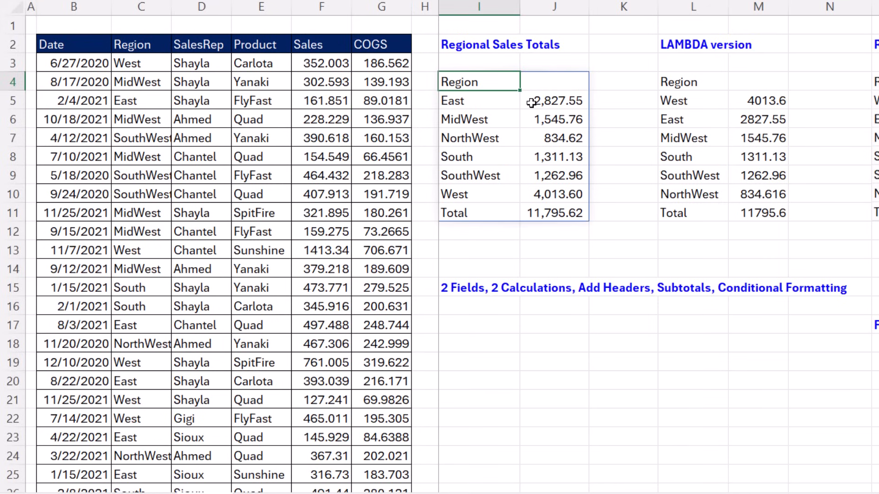
Step: Extend the I4 GROUPBY formula by leaving total depth empty and setting the sort order to 2
{"action": "key", "text": "F2"}
{"action": "key", "text": "BackSpace"}
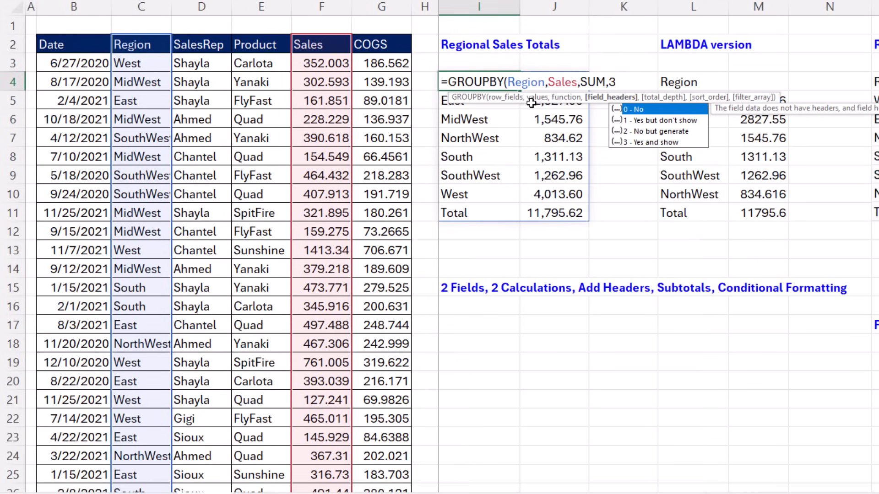
{"action": "type", "text": ","}
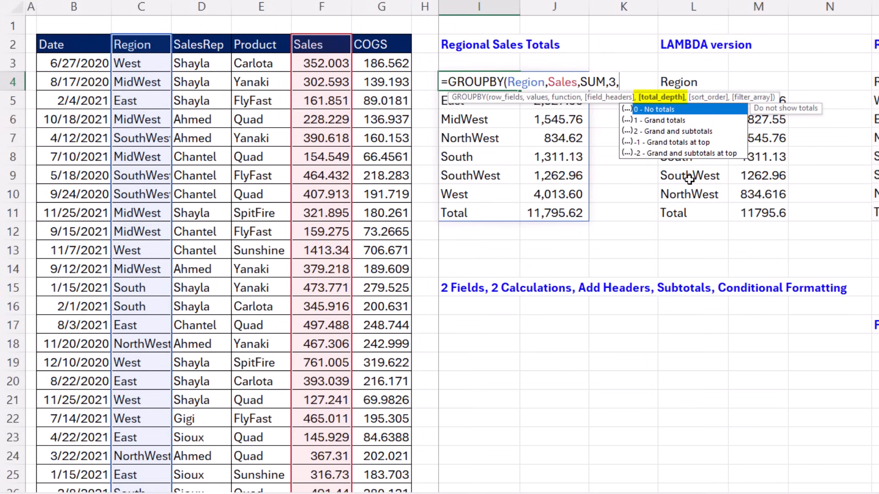
{"action": "type", "text": ","}
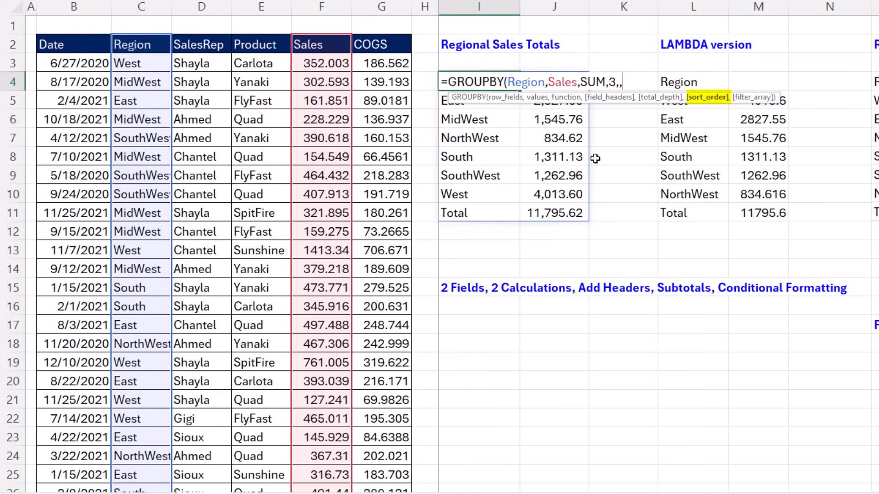
{"action": "type", "text": ")"}
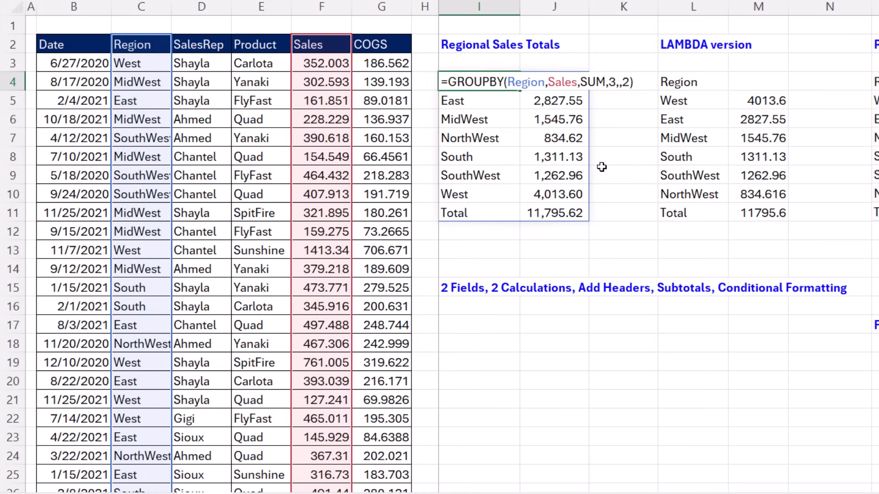
{"action": "key", "text": "ctrl+Return"}
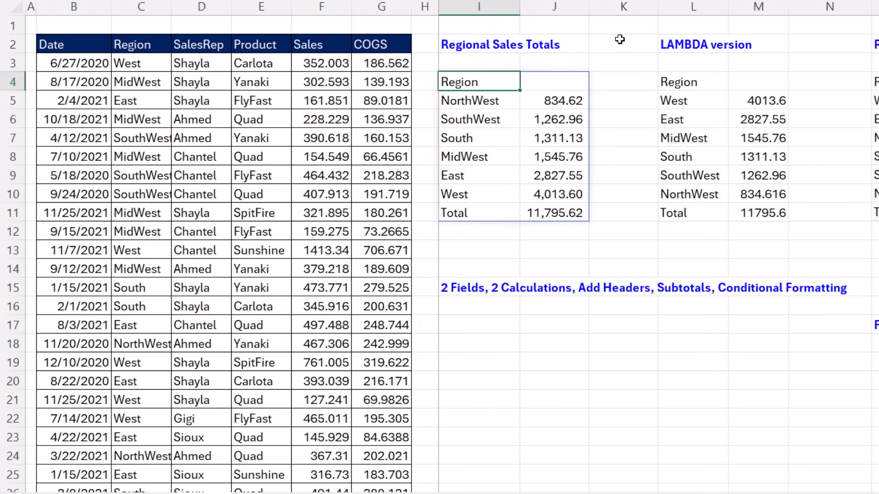
Step: Change the sort order in the I4 GROUPBY formula to -2 to sort the sales totals in descending order
{"action": "key", "text": "F2"}
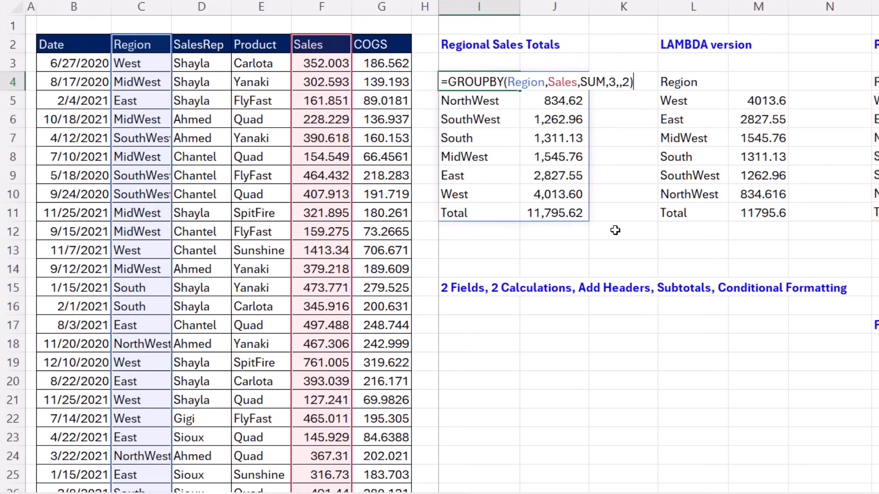
{"action": "left_click", "coordinate": [624, 84]}
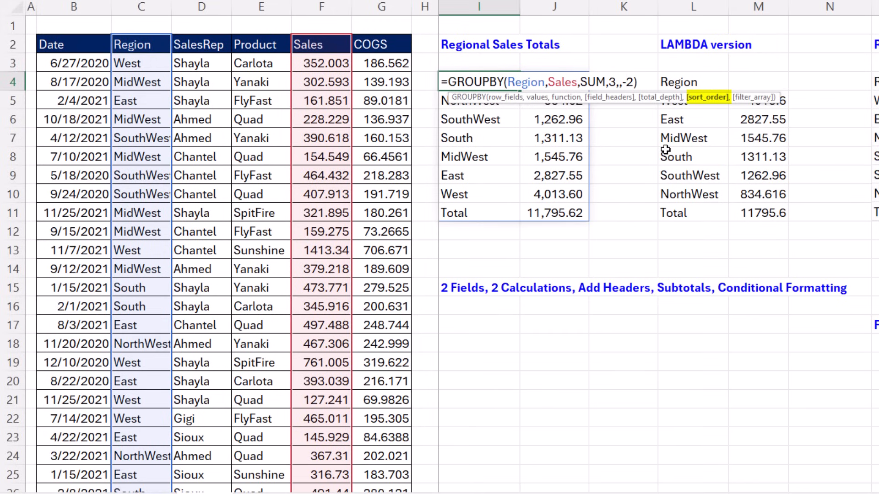
{"action": "type", "text": "-"}
{"action": "key", "text": "ctrl+Return"}
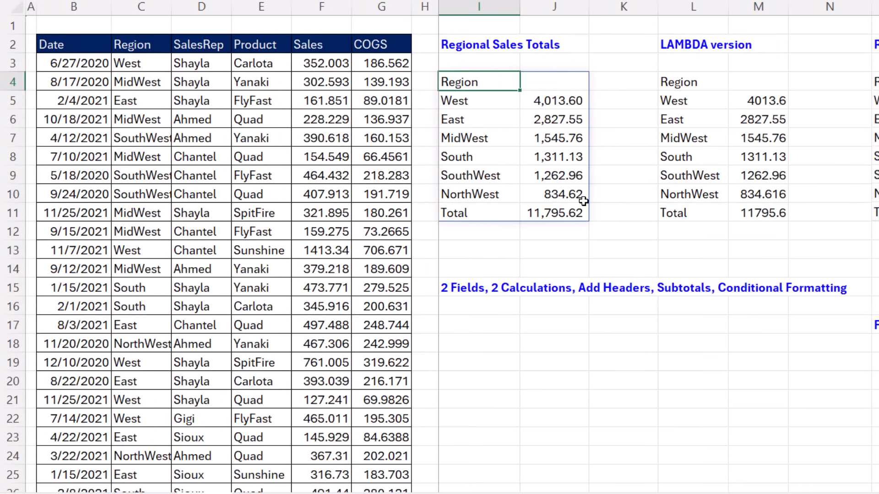
Step: Add the filter array C3:C31<>"West" to the I4 GROUPBY formula to exclude the West region
{"action": "key", "text": "F2"}
{"action": "key", "text": "BackSpace"}
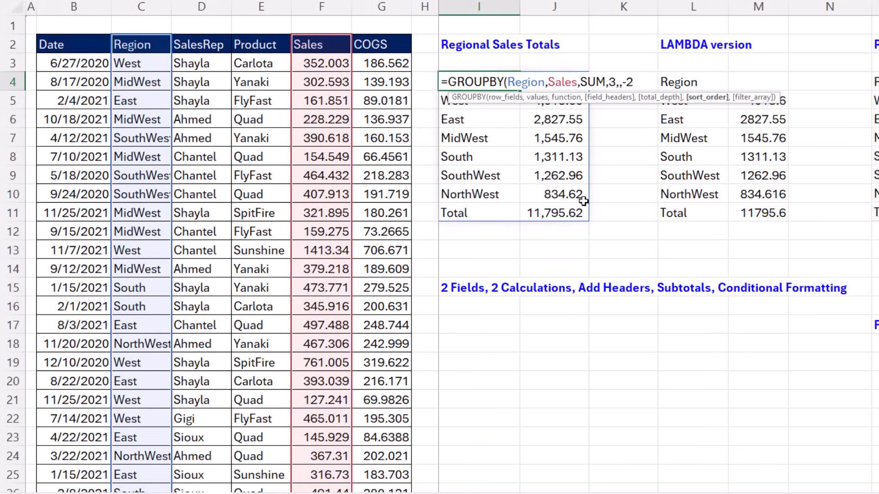
{"action": "type", "text": ","}
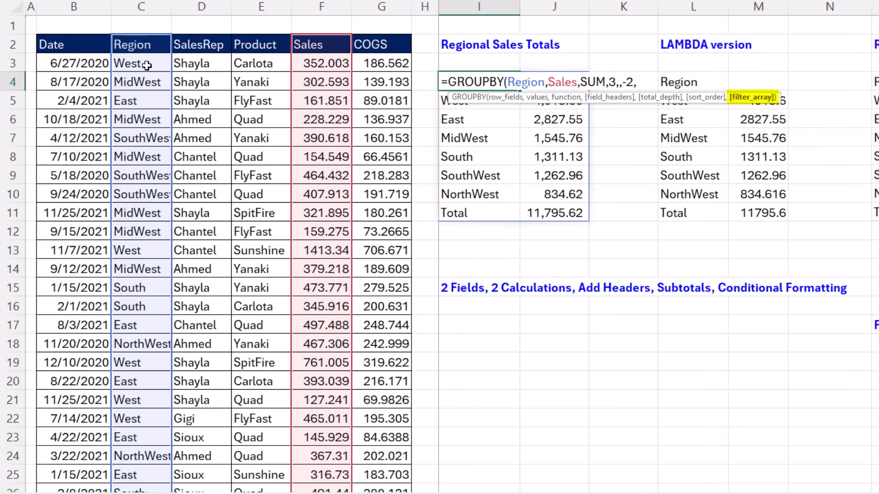
{"action": "left_click_drag", "start_coordinate": [143, 65], "coordinate": [146, 66]}
{"action": "key", "text": "ctrl+BackSpace"}
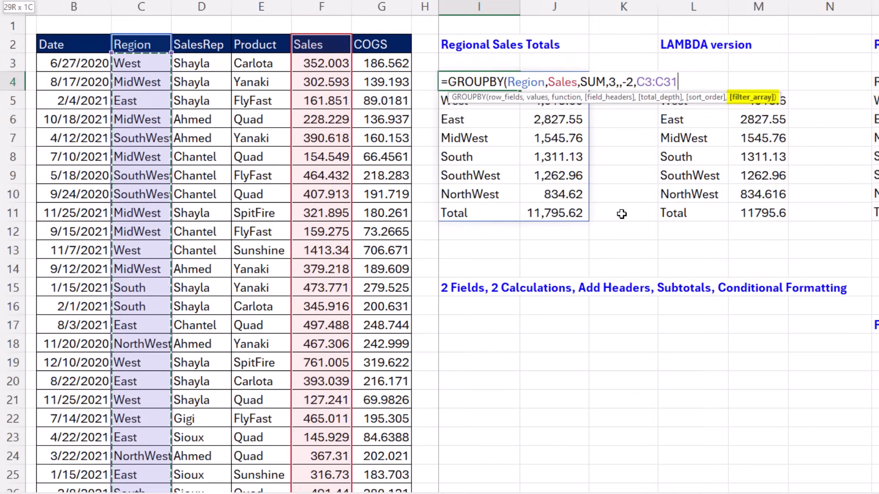
{"action": "type", "text": "<"}
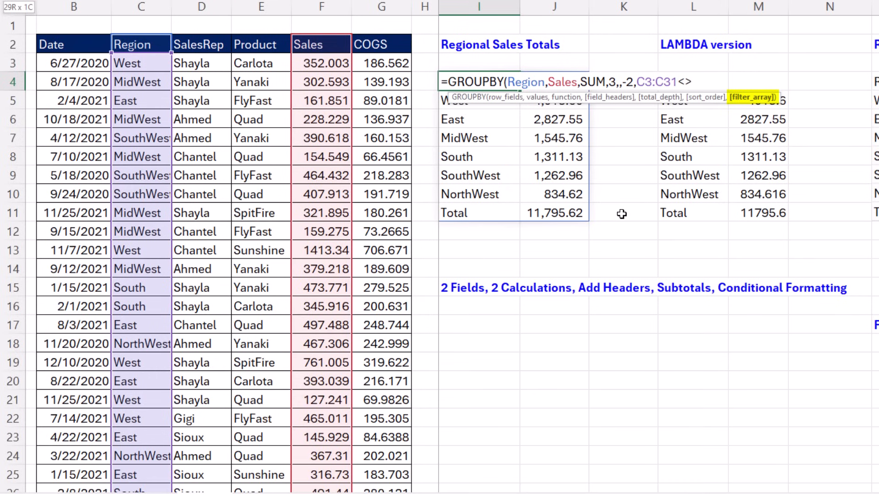
{"action": "type", "text": ">\"West\")"}
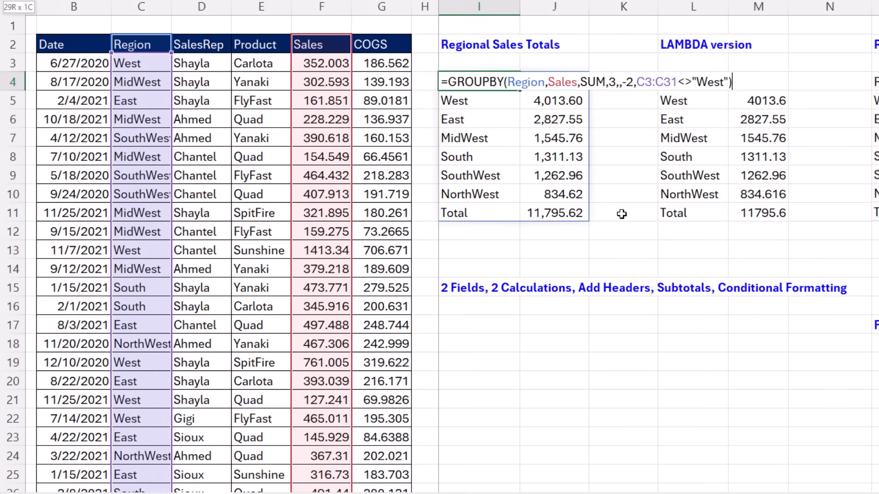
{"action": "key", "text": "ctrl+Return"}
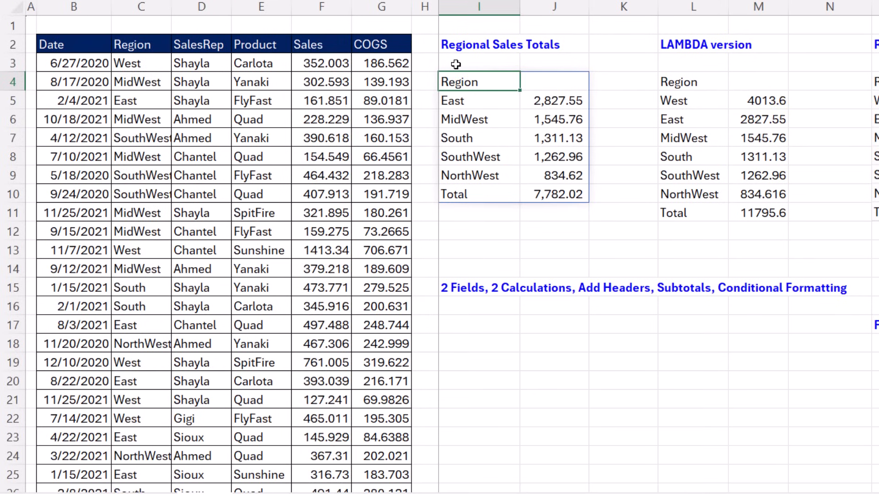
Step: Undo the filter array added to the I4 GROUPBY formula
{"action": "key", "text": "ctrl+z"}
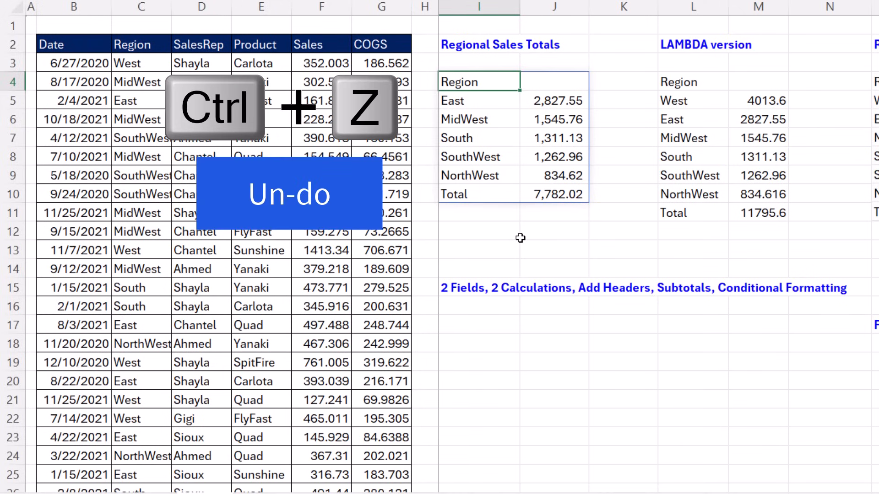
{"action": "key", "text": "ctrl+z"}
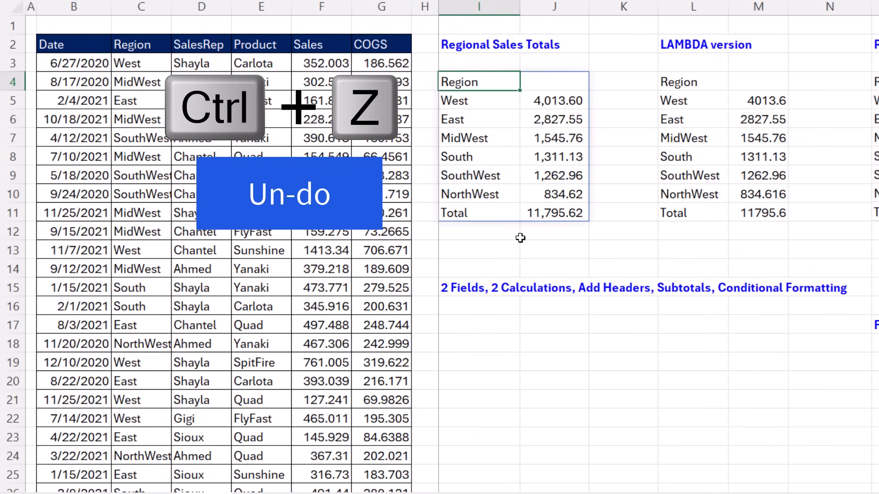
Step: Inspect the function argument of the I4 GROUPBY formula and the formula of the LAMBDA version in L4
{"action": "double_click", "coordinate": [489, 85]}
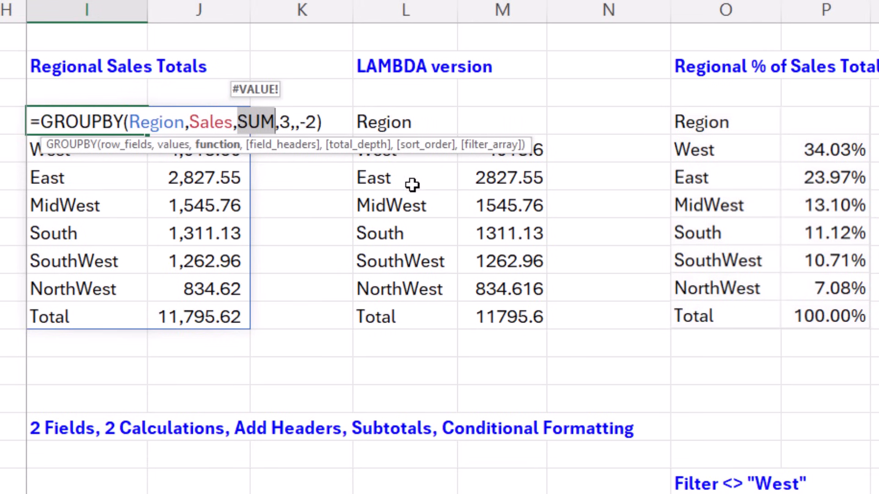
{"action": "key", "text": "Escape"}
{"action": "double_click", "coordinate": [418, 123]}
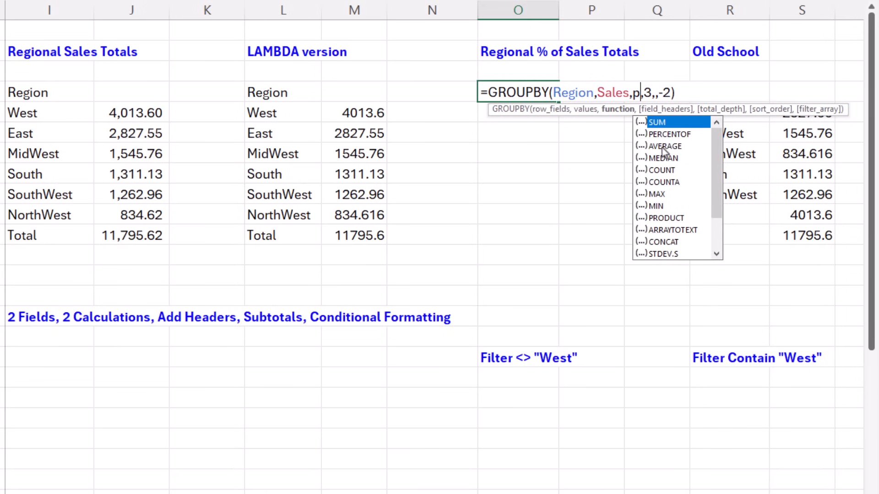
Step: Set the function argument of the O4 GROUPBY formula to PERCENTOF and enter the formula
{"action": "double_click", "coordinate": [669, 134]}
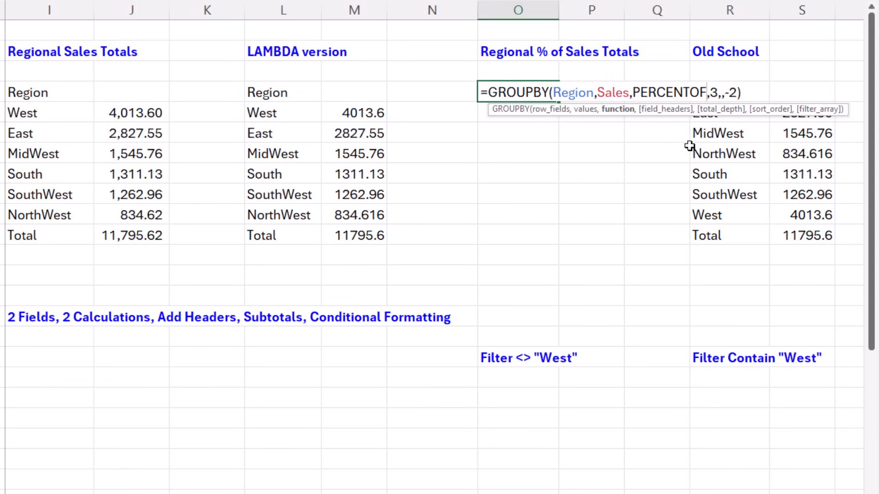
{"action": "key", "text": "ctrl+Return"}
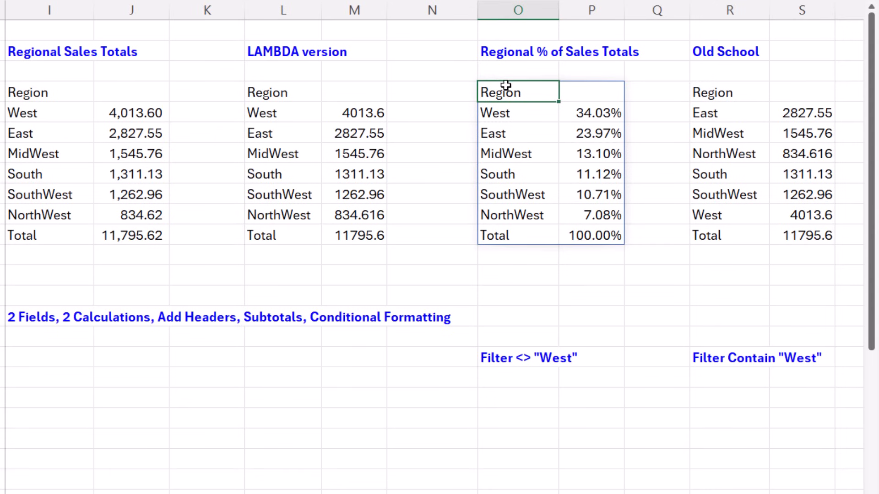
Step: Review the arguments of the percent-of-sales GROUPBY formula in O4 and the sales totals GROUPBY formula in I4
{"action": "double_click", "coordinate": [506, 92]}
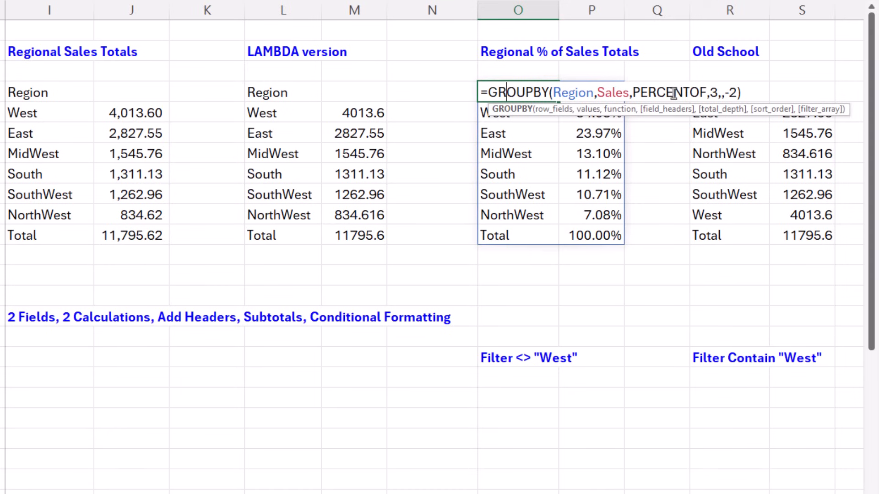
{"action": "key", "text": "ctrl+Return"}
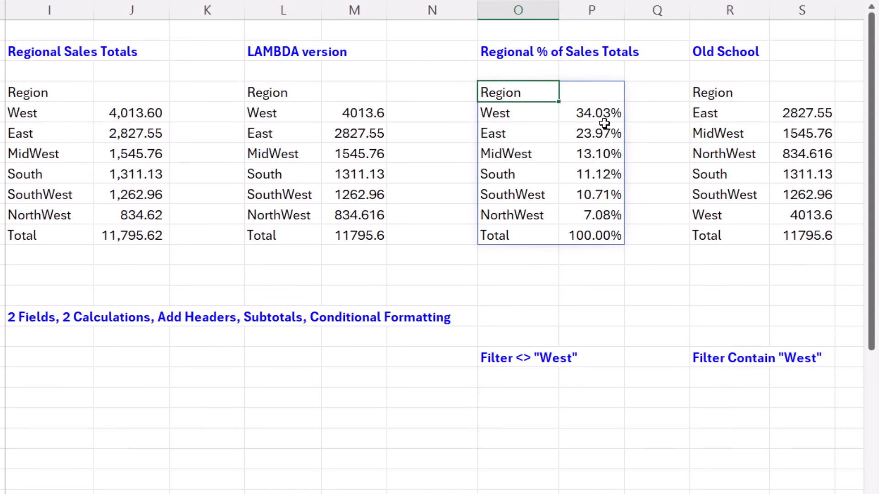
{"action": "double_click", "coordinate": [540, 93]}
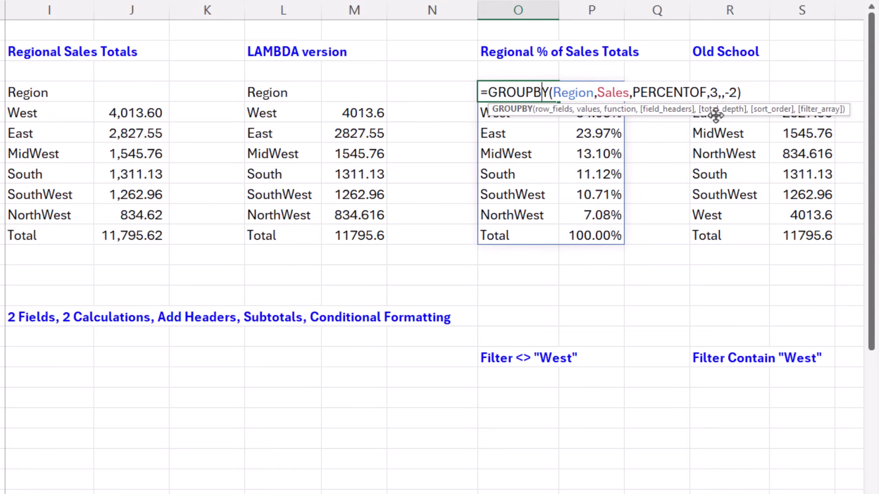
{"action": "key", "text": "Escape"}
{"action": "left_click", "coordinate": [50, 94]}
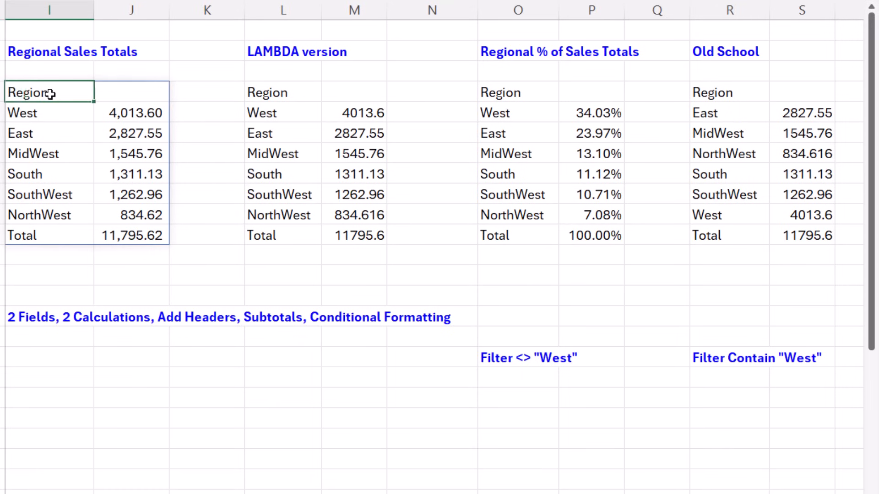
{"action": "double_click", "coordinate": [51, 94]}
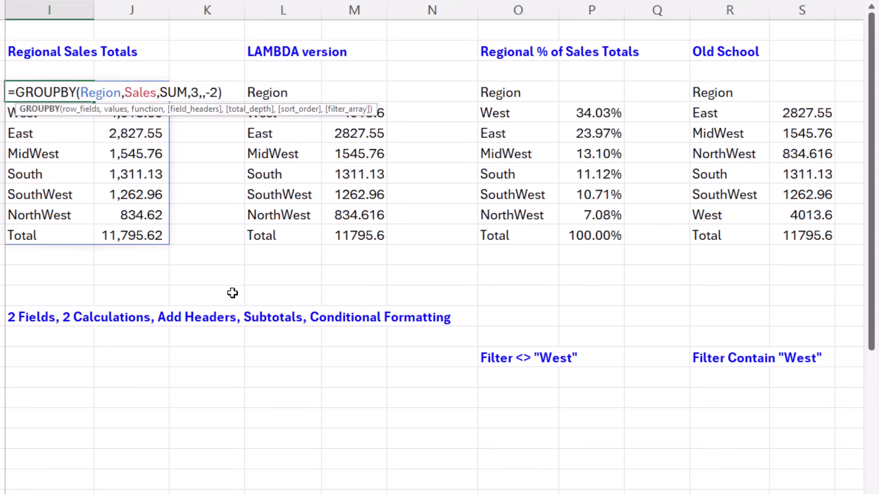
{"action": "key", "text": "ctrl+Return"}
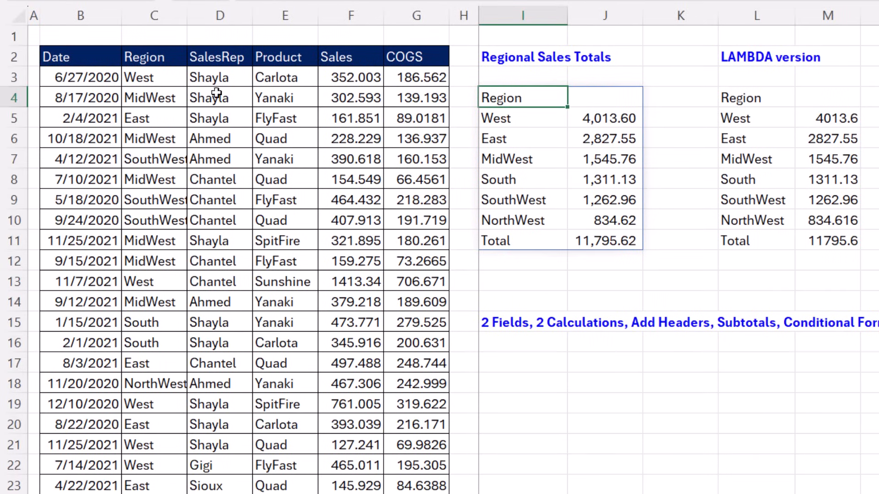
Step: Enter dfssdf as the region in C3 to test whether the GROUPBY reports update, and undo the entry
{"action": "left_click", "coordinate": [152, 81]}
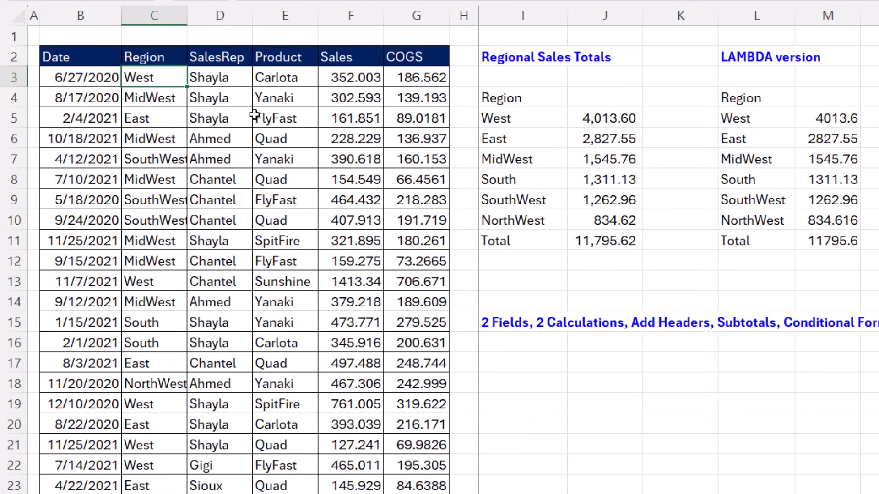
{"action": "type", "text": "dfssdf"}
{"action": "key", "text": "ctrl+Return"}
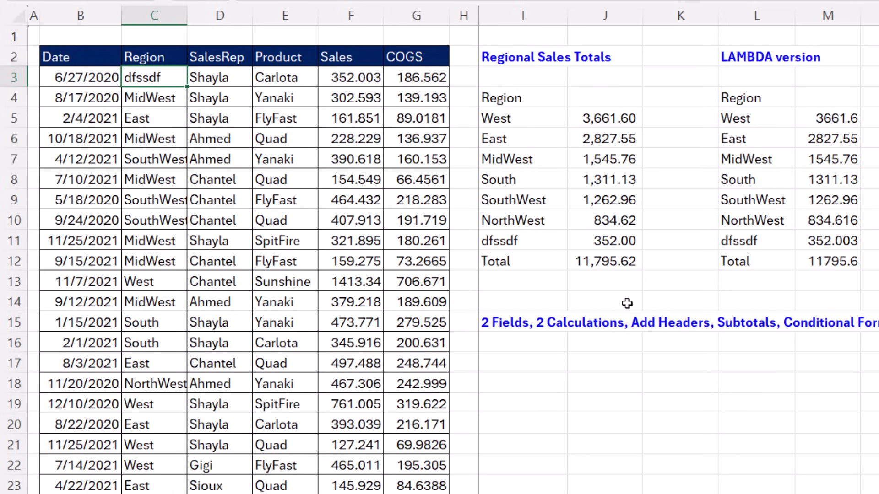
{"action": "key", "text": "ctrl+z"}
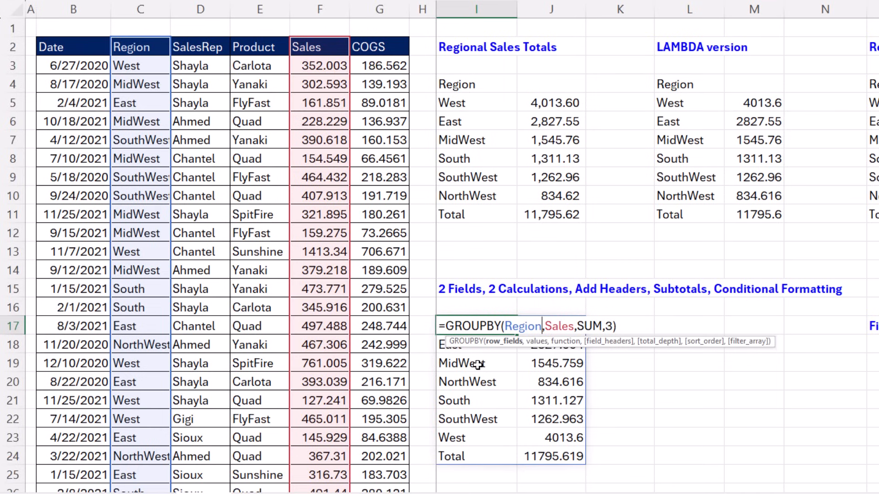
Step: Replace the row fields of the I17 GROUPBY formula with C2:D31 to group by Region and SalesRep
{"action": "double_click", "coordinate": [517, 327]}
{"action": "left_click_drag", "start_coordinate": [133, 49], "coordinate": [209, 455]}
{"action": "scroll", "coordinate": [612, 383], "scroll_direction": "up", "scroll_amount": 3}
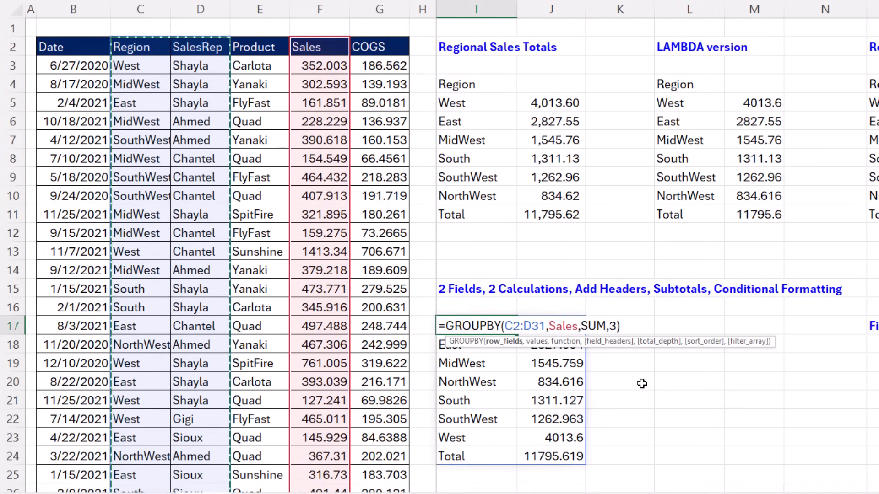
{"action": "key", "text": "Return"}
{"action": "scroll", "coordinate": [641, 383], "scroll_direction": "down", "scroll_amount": 2}
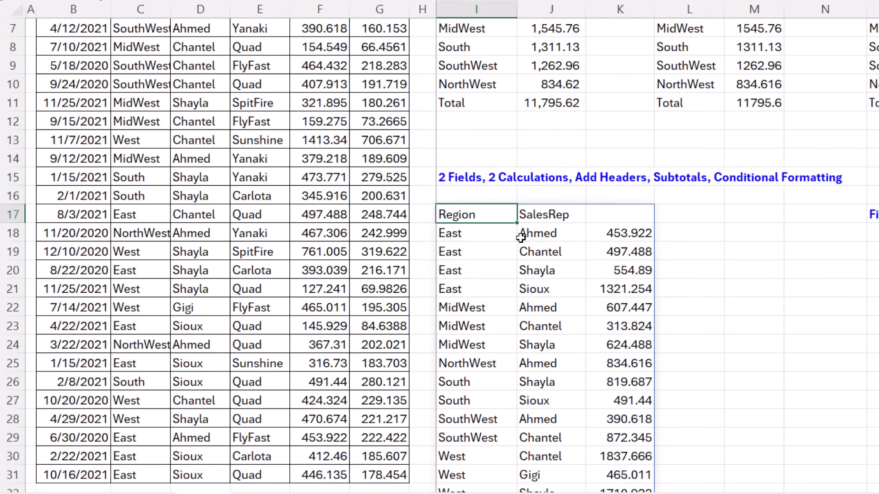
Step: Change the function argument of the I17 GROUPBY formula to AVERAGE
{"action": "key", "text": "F2"}
{"action": "double_click", "coordinate": [593, 214]}
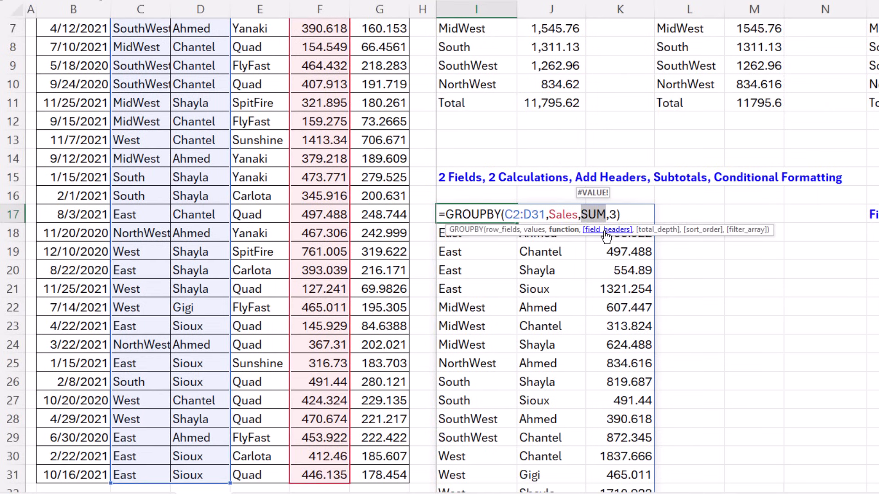
{"action": "type", "text": "AV"}
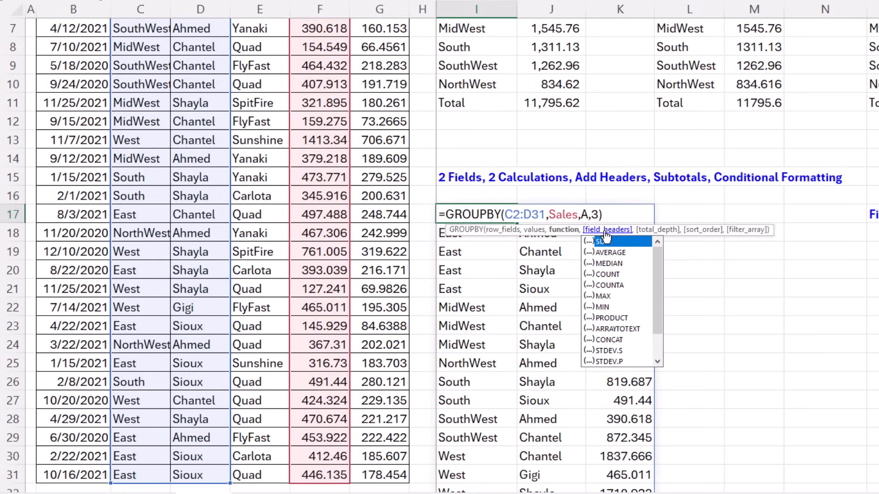
{"action": "key", "text": "Down"}
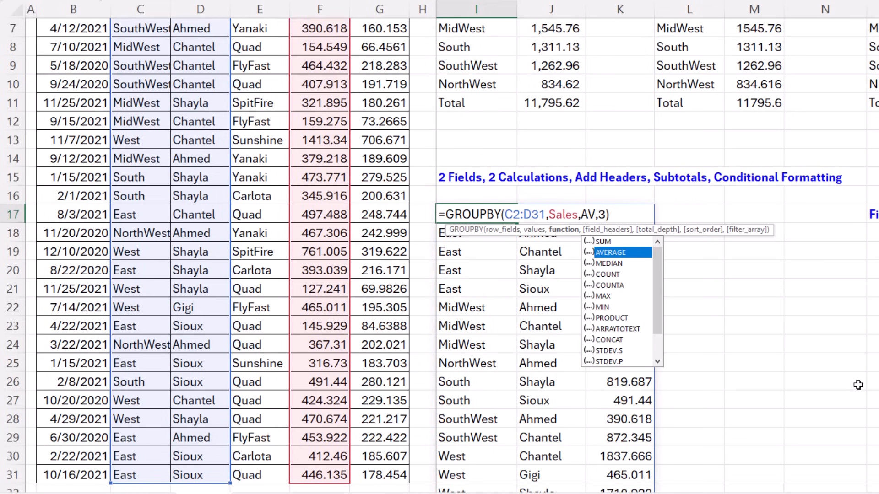
{"action": "key", "text": "Tab"}
{"action": "key", "text": "ctrl+Return"}
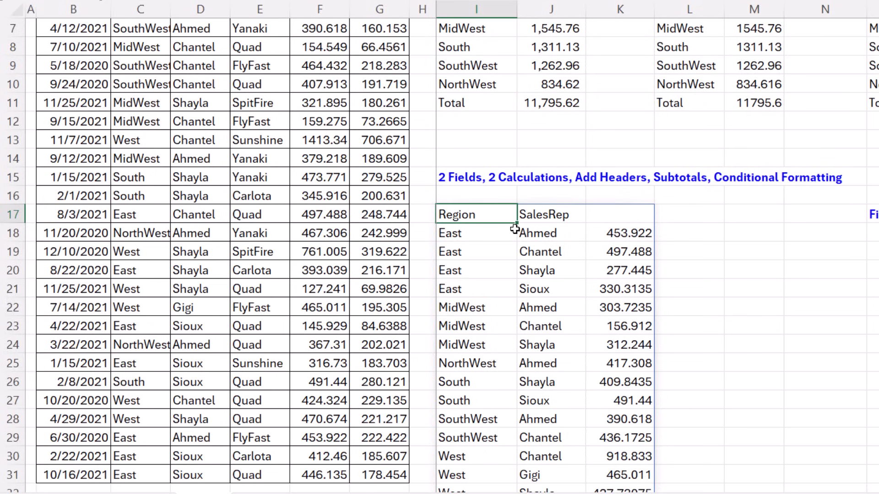
Step: Replace the values argument of the I17 GROUPBY formula with F2:G31 to calculate both Sales and COGS
{"action": "key", "text": "F2"}
{"action": "double_click", "coordinate": [571, 215]}
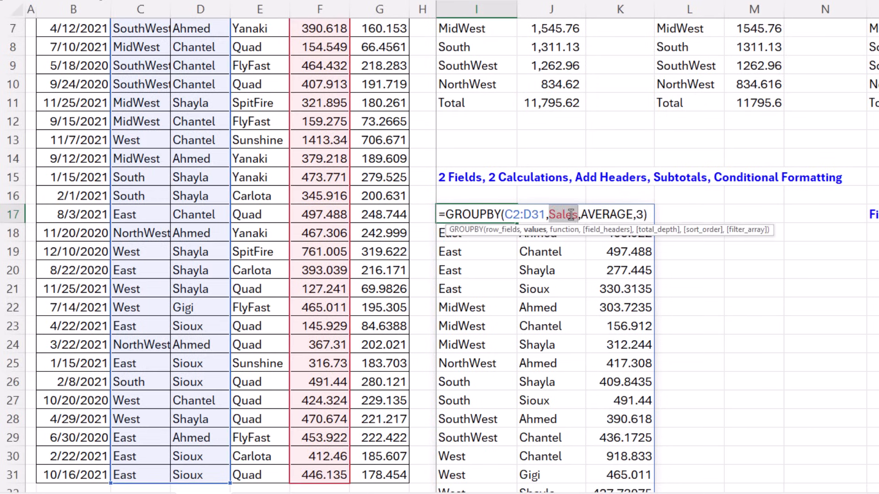
{"action": "scroll", "coordinate": [570, 297], "scroll_direction": "up", "scroll_amount": 2}
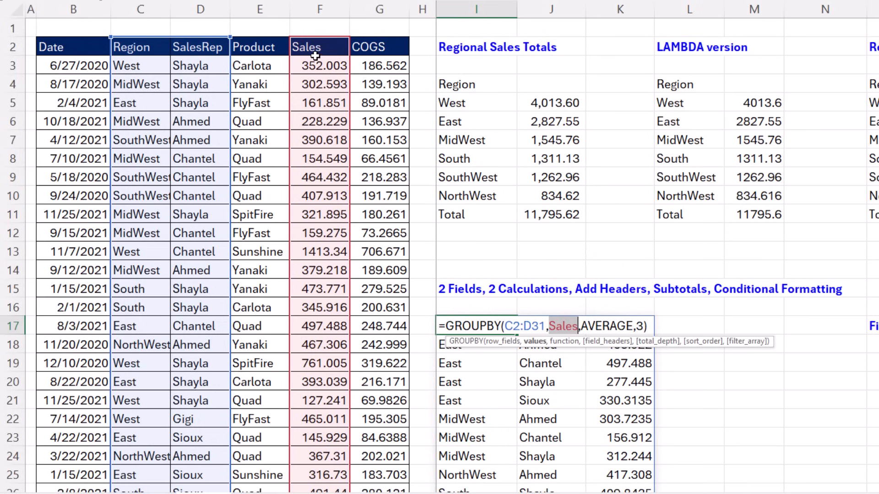
{"action": "left_click_drag", "start_coordinate": [316, 50], "coordinate": [365, 61]}
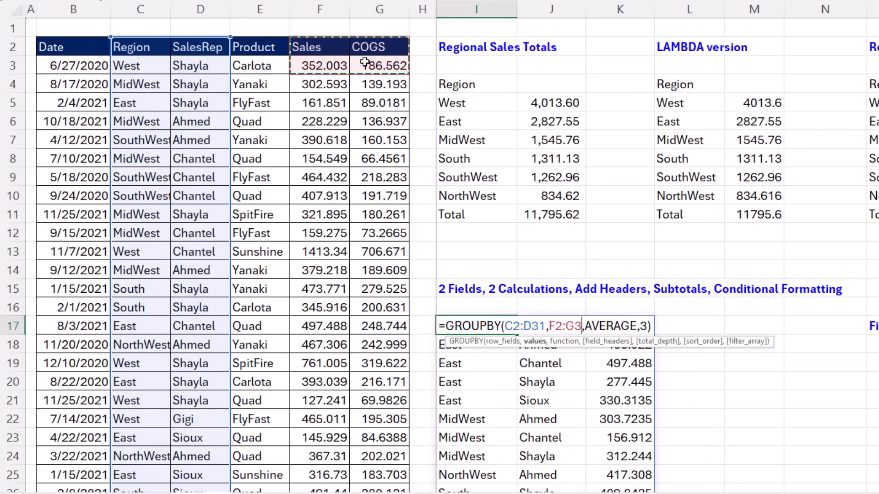
{"action": "key", "text": "ctrl+shift+Down"}
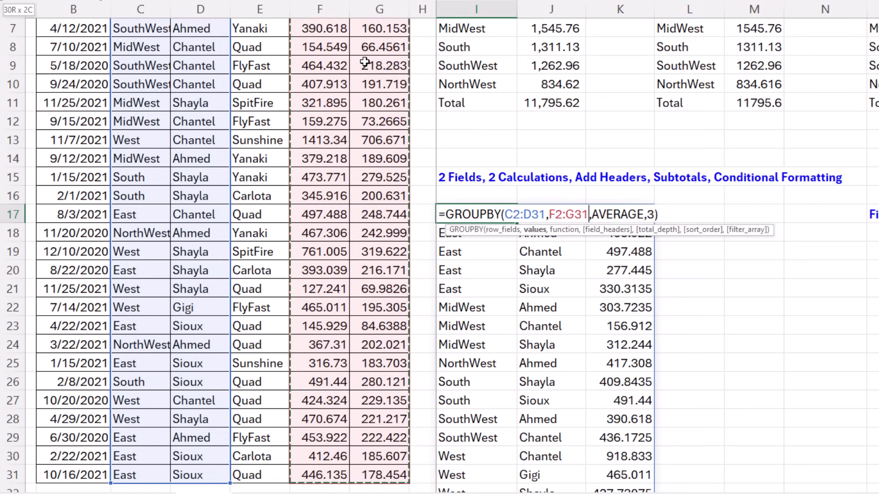
{"action": "key", "text": "ctrl+Return"}
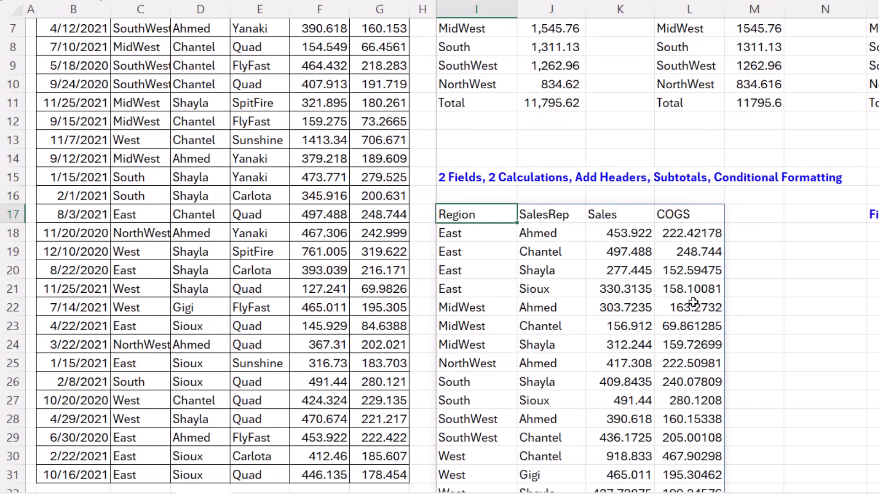
Step: Set the field headers argument of the I17 GROUPBY formula to 1 (Yes but don't show)
{"action": "key", "text": "F2"}
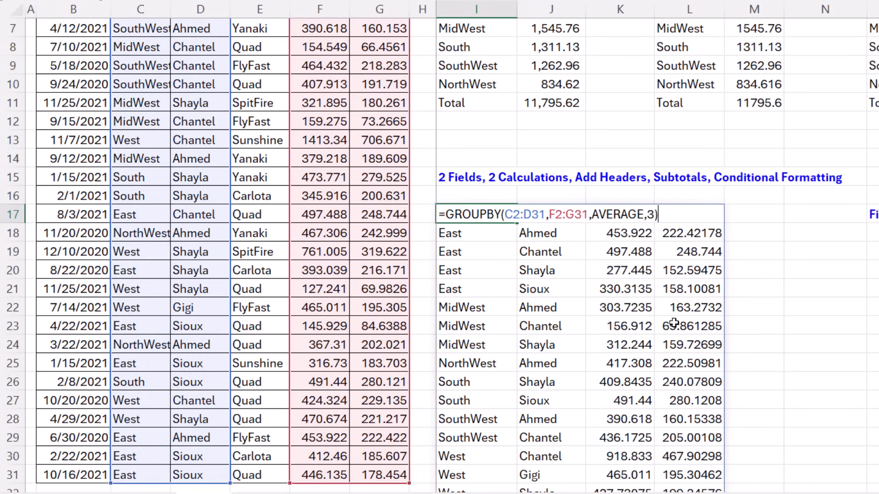
{"action": "double_click", "coordinate": [624, 215]}
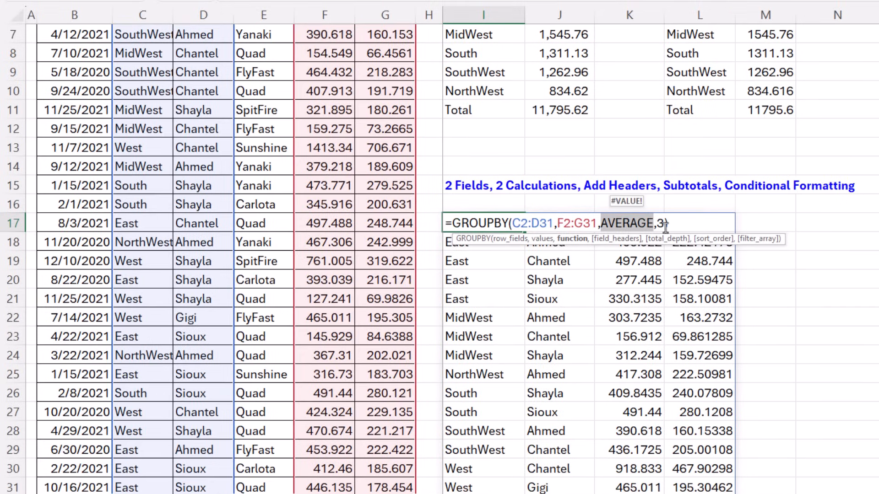
{"action": "left_click", "coordinate": [655, 218]}
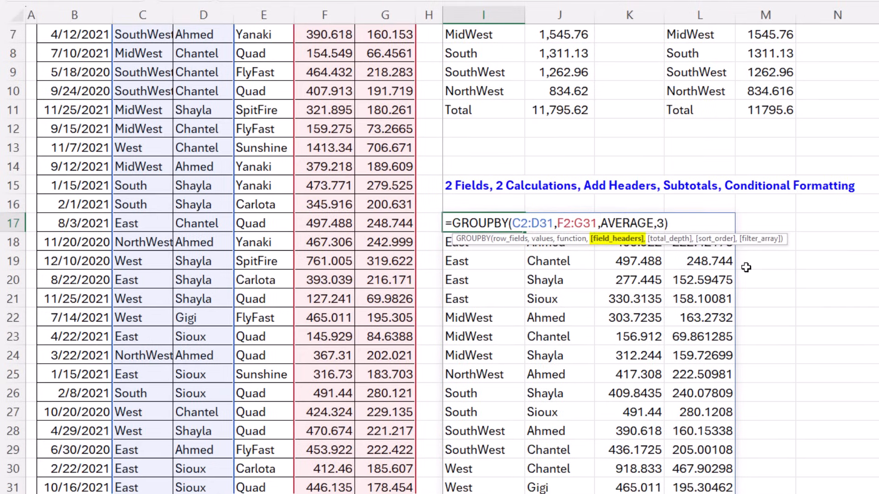
{"action": "key", "text": "BackSpace"}
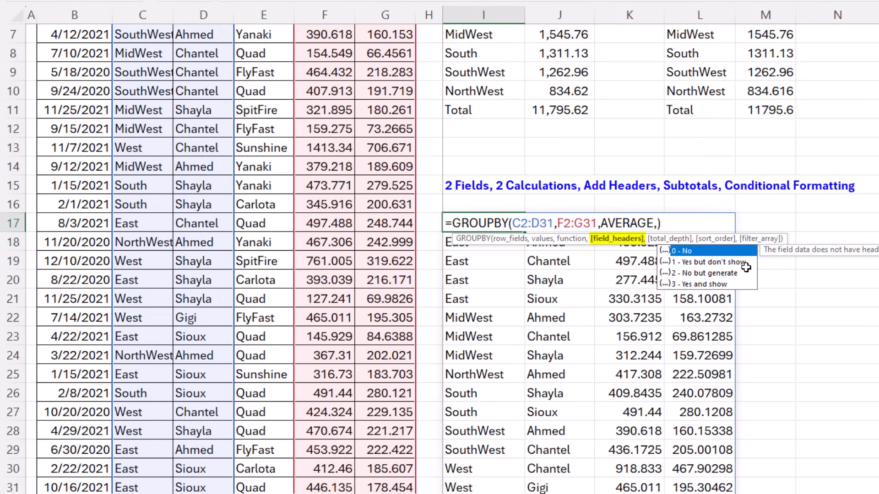
{"action": "scroll", "coordinate": [677, 198], "scroll_direction": "up", "scroll_amount": 2}
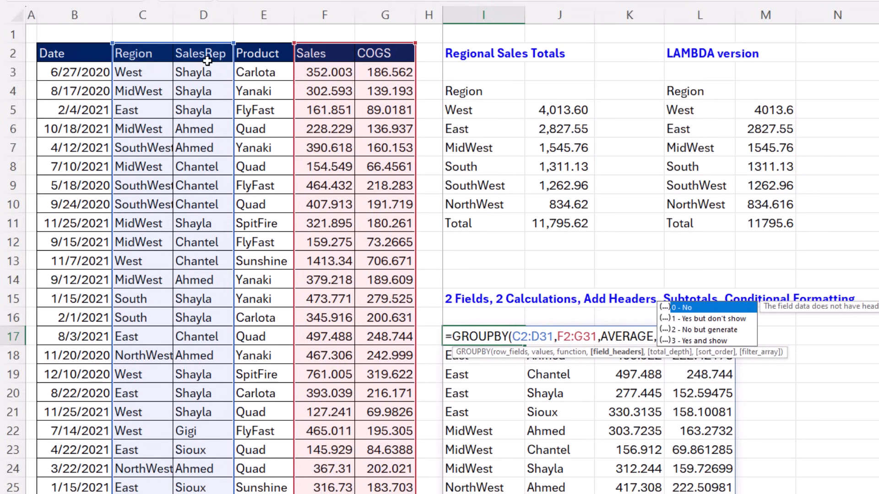
{"action": "double_click", "coordinate": [713, 323]}
{"action": "key", "text": "ctrl+Return"}
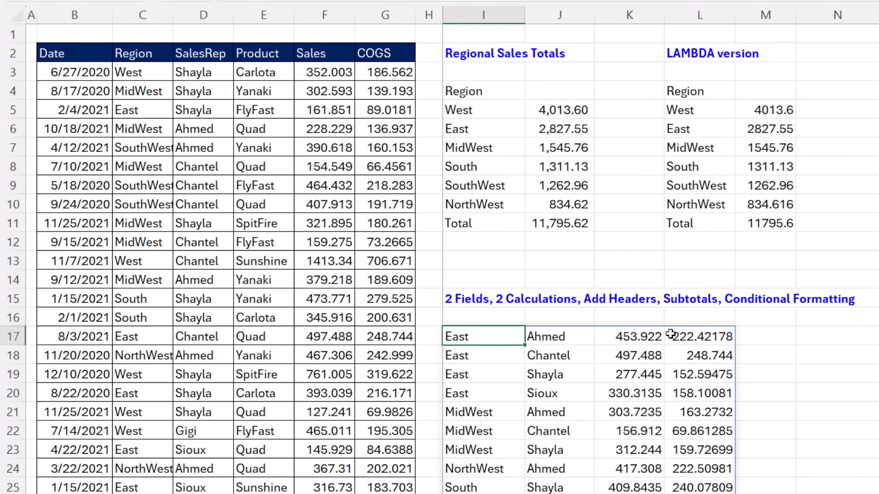
Step: Wrap the GROUPBY formula in I17 inside a VSTACK function, leaving an empty line before GROUPBY for the headers
{"action": "key", "text": "F2"}
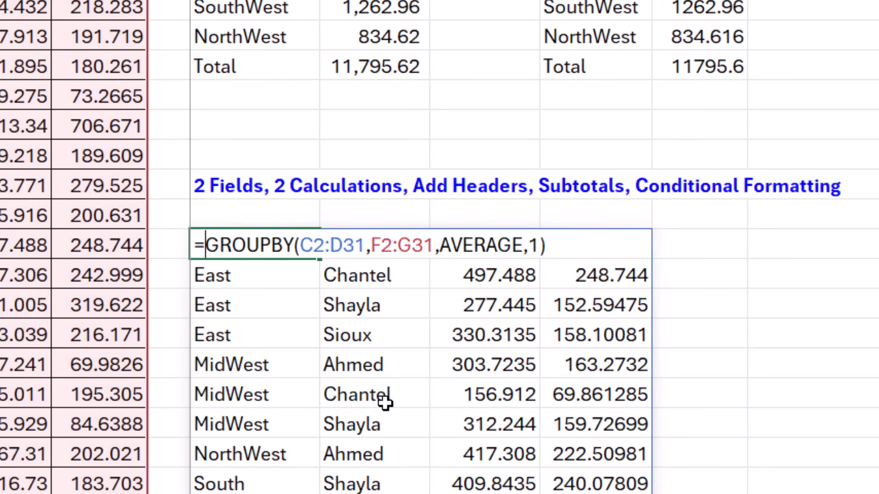
{"action": "type", "text": "VSTACK("}
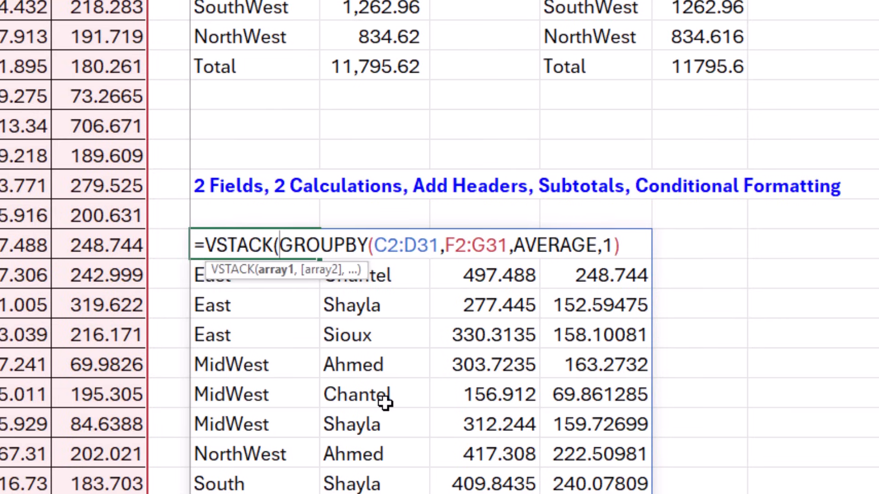
{"action": "key", "text": "alt+Return"}
{"action": "key", "text": "alt+Return"}
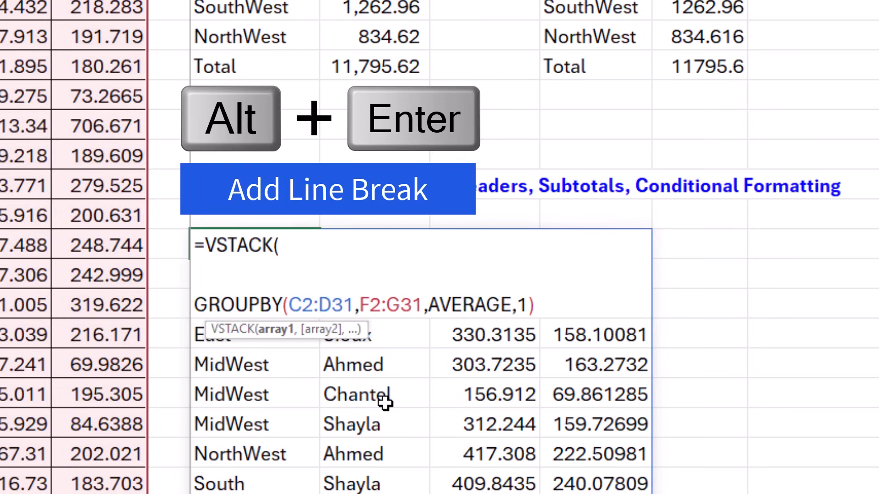
{"action": "left_click", "coordinate": [240, 275]}
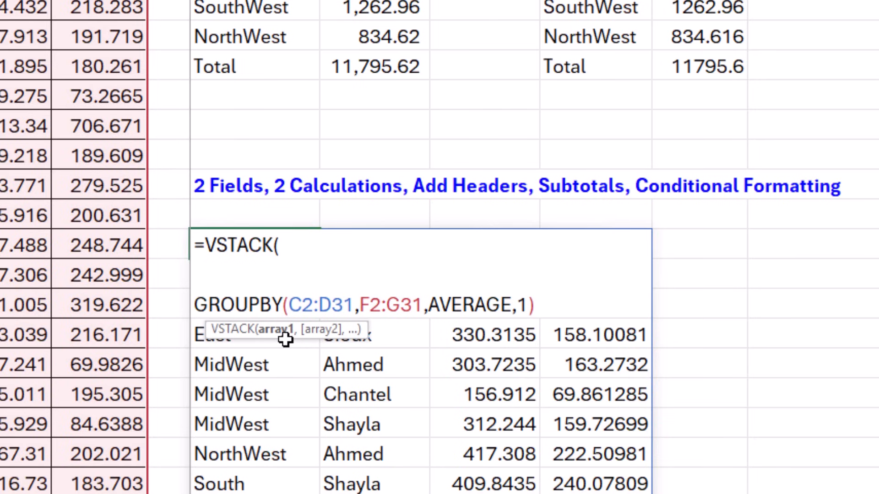
Step: Enter the header array {"Region","SalesRep","Ave. Sales","Ave. Cost"} as the first array of the VSTACK formula
{"action": "type", "text": "{"}
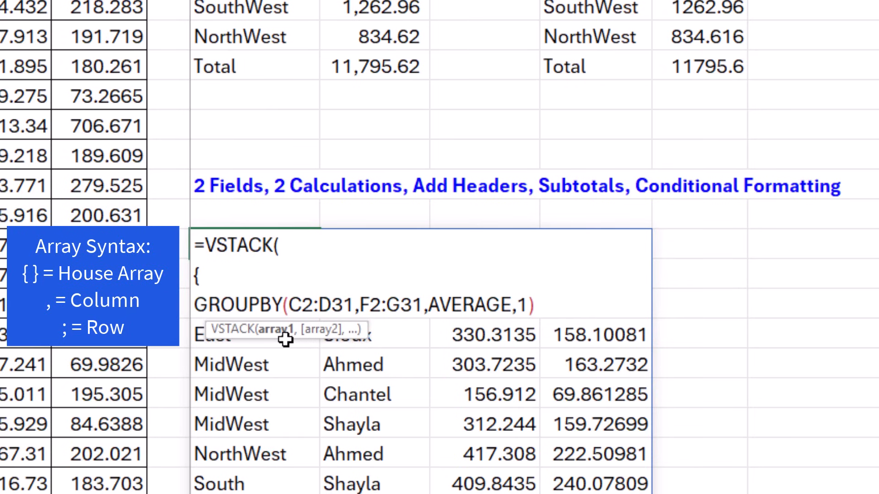
{"action": "type", "text": "\"Region\","}
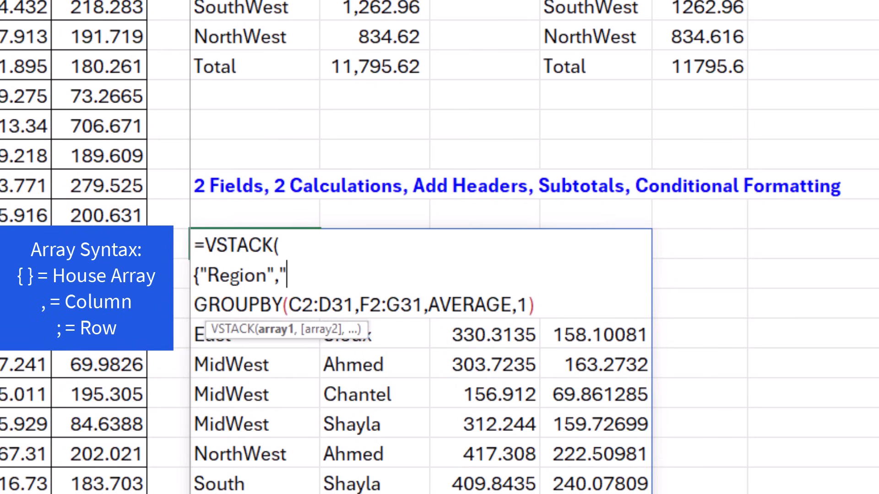
{"action": "type", "text": "SalesRep\","}
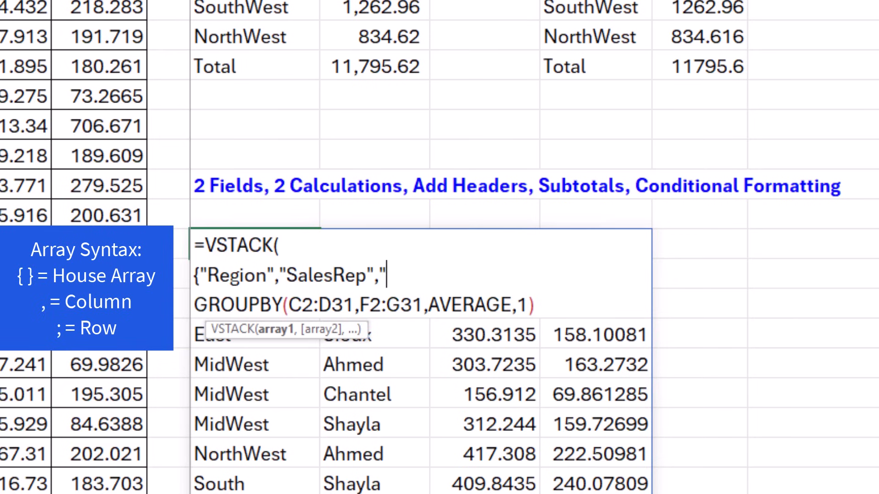
{"action": "type", "text": "\"Ave"}
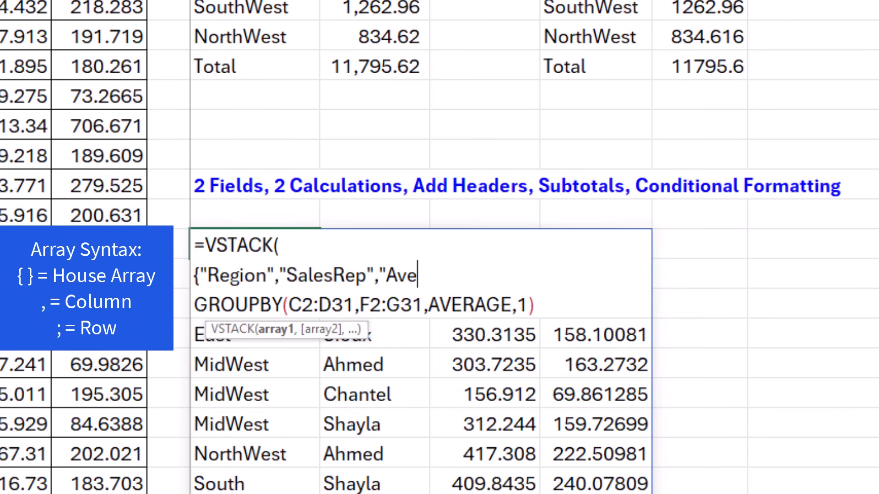
{"action": "type", "text": ". Sales\","}
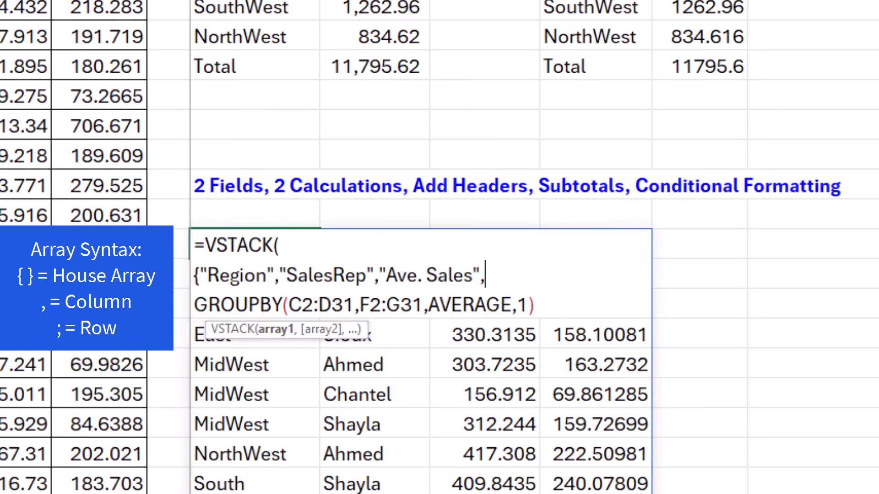
{"action": "type", "text": "\"Ave. Cost"}
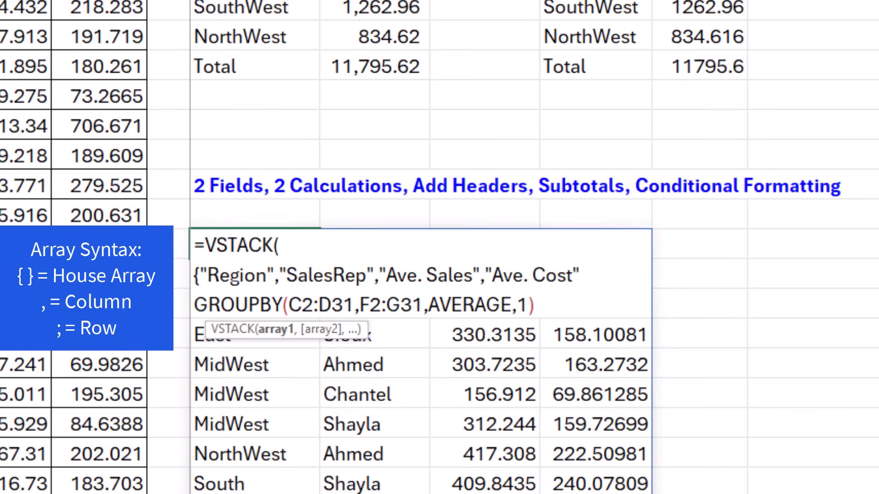
{"action": "type", "text": "\"}"}
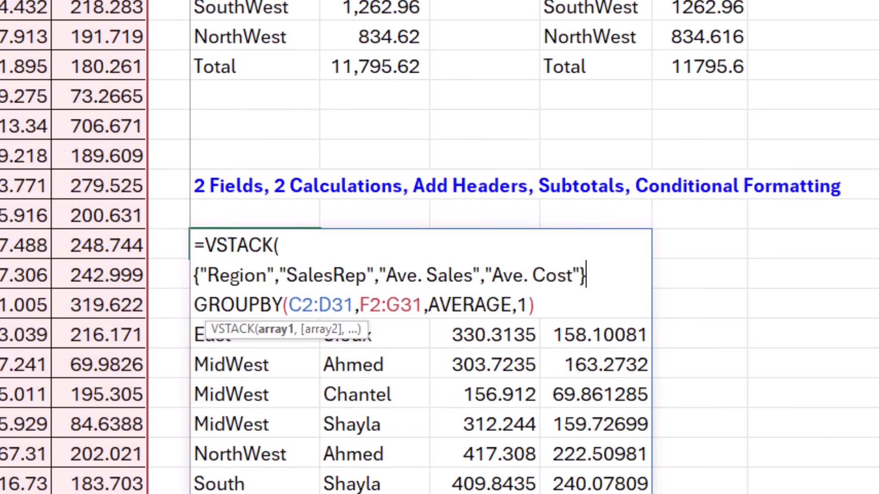
Step: Separate the header array from GROUPBY with a comma, close the VSTACK function and commit the I17 formula
{"action": "left_click", "coordinate": [594, 288]}
{"action": "type", "text": ","}
{"action": "left_click", "coordinate": [540, 306]}
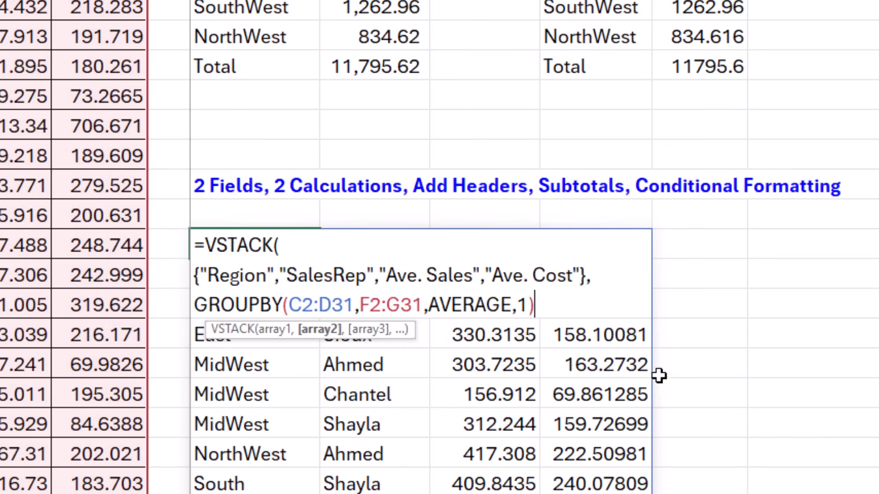
{"action": "type", "text": ")"}
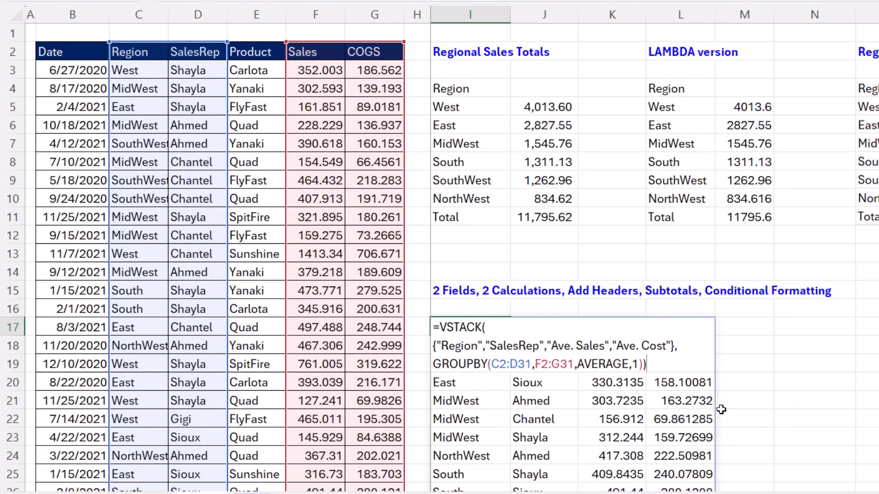
{"action": "key", "text": "Return"}
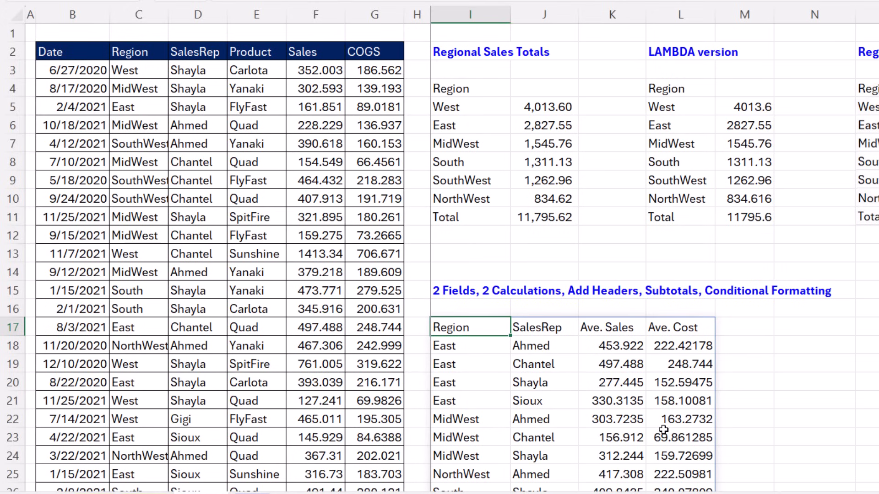
Step: Set the total depth argument of the I17 GROUPBY formula to 2 (Grand and subtotals) and review the report down to its last row
{"action": "key", "text": "F2"}
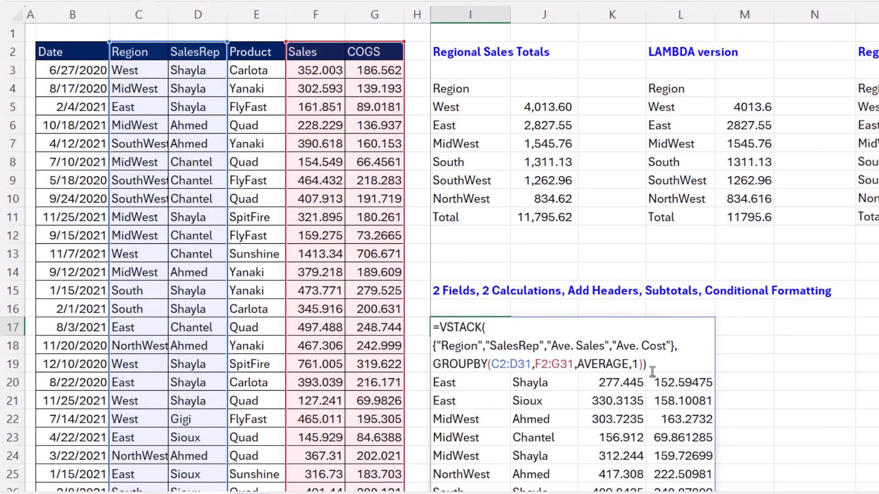
{"action": "key", "text": "Left"}
{"action": "key", "text": "Left"}
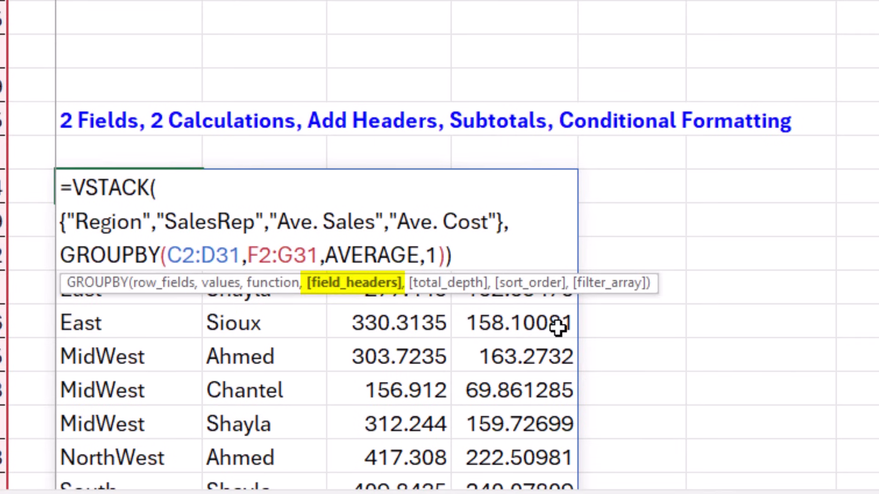
{"action": "type", "text": ","}
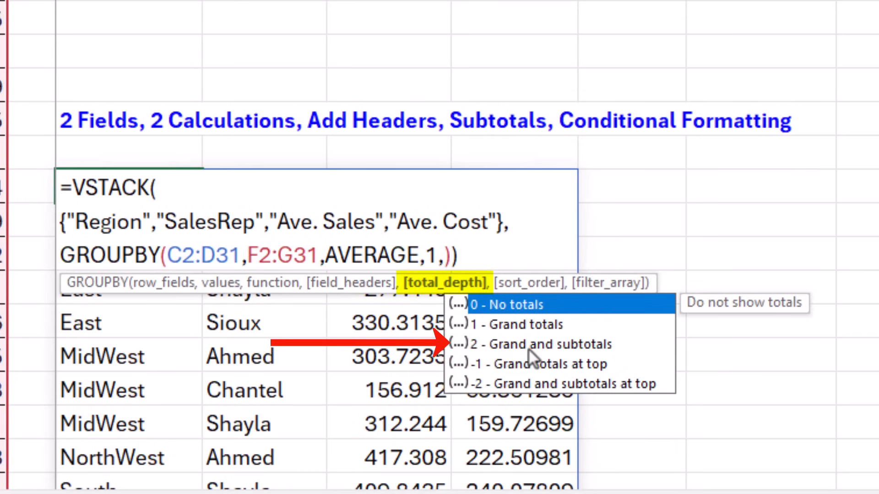
{"action": "double_click", "coordinate": [532, 346]}
{"action": "key", "text": "ctrl+Return"}
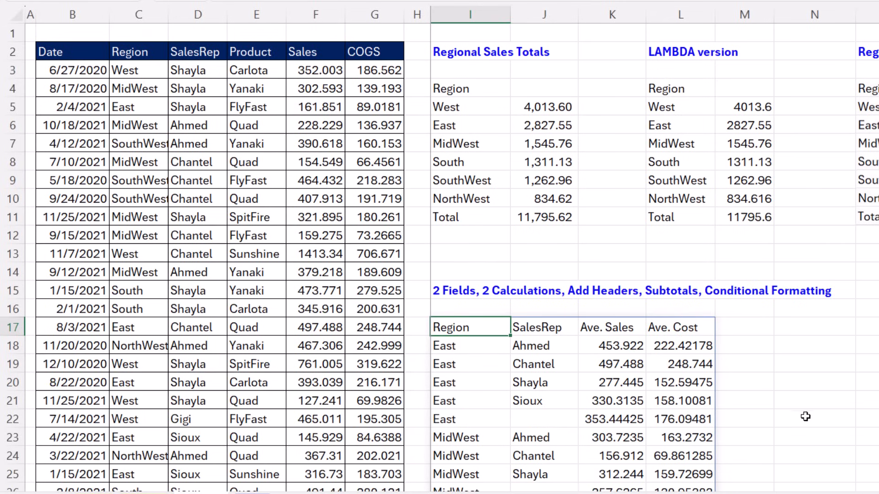
{"action": "scroll", "coordinate": [805, 417], "scroll_direction": "down", "scroll_amount": 3}
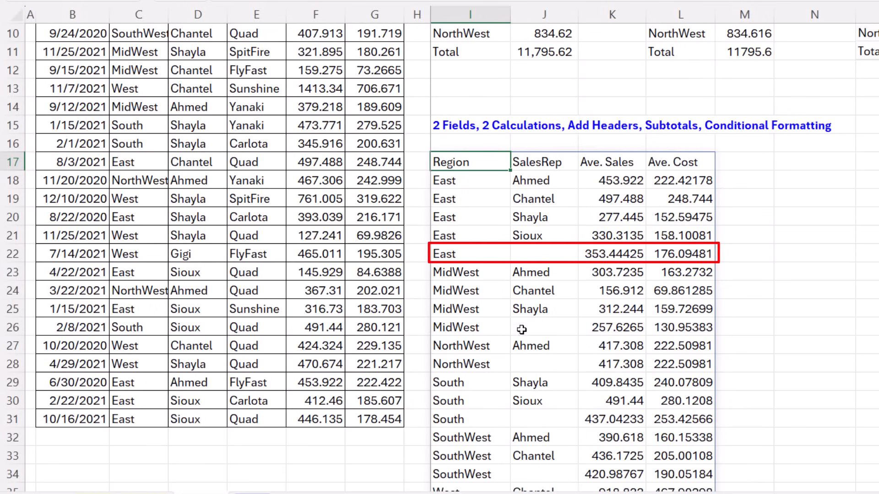
{"action": "scroll", "coordinate": [526, 348], "scroll_direction": "down", "scroll_amount": 3}
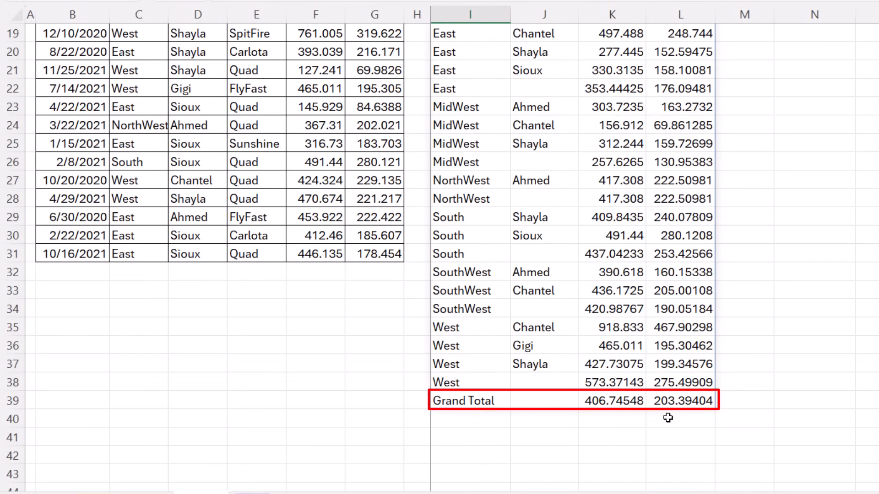
Step: Try total depth -2 (Grand and subtotals at top) in the I17 GROUPBY formula and undo the change
{"action": "key", "text": "F2"}
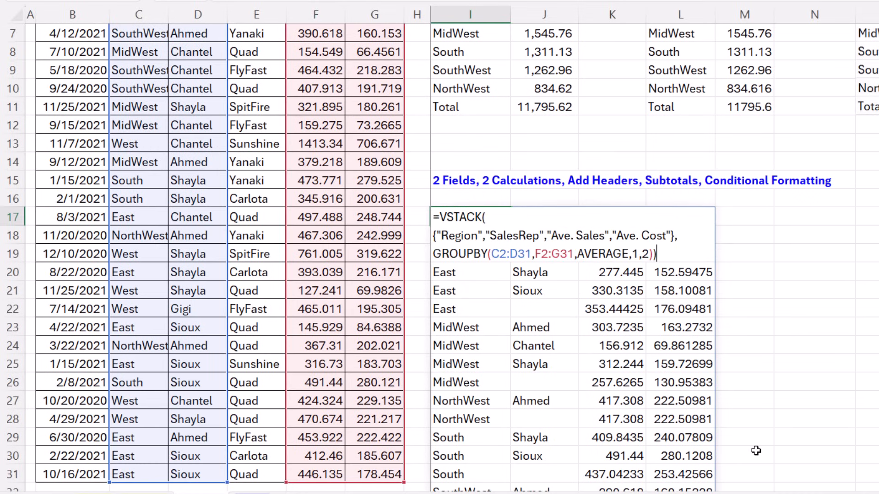
{"action": "left_click", "coordinate": [648, 254]}
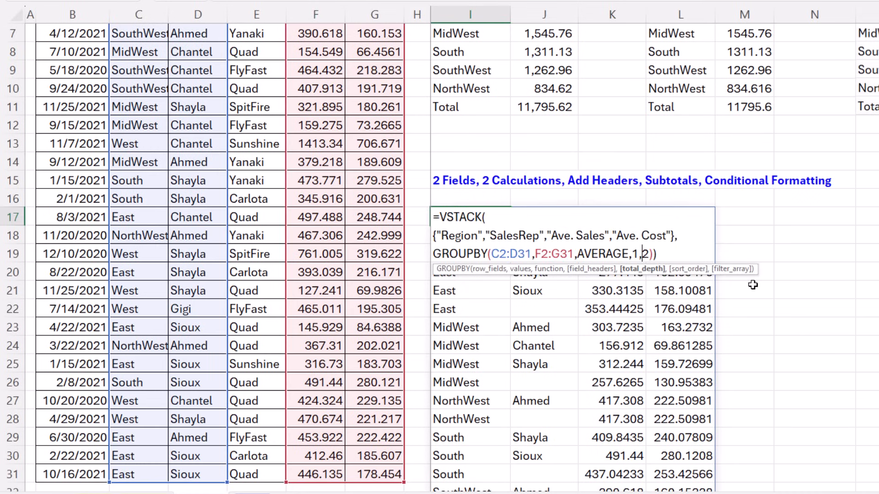
{"action": "type", "text": "-"}
{"action": "key", "text": "ctrl+Return"}
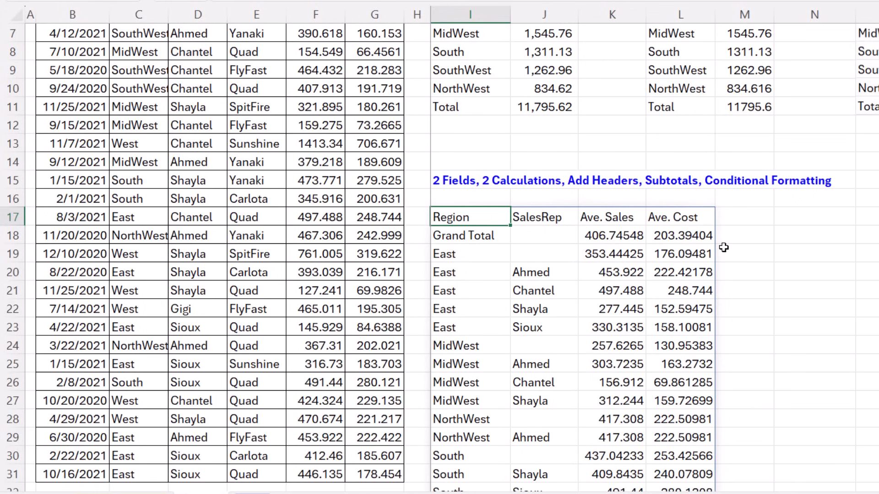
{"action": "key", "text": "ctrl+z"}
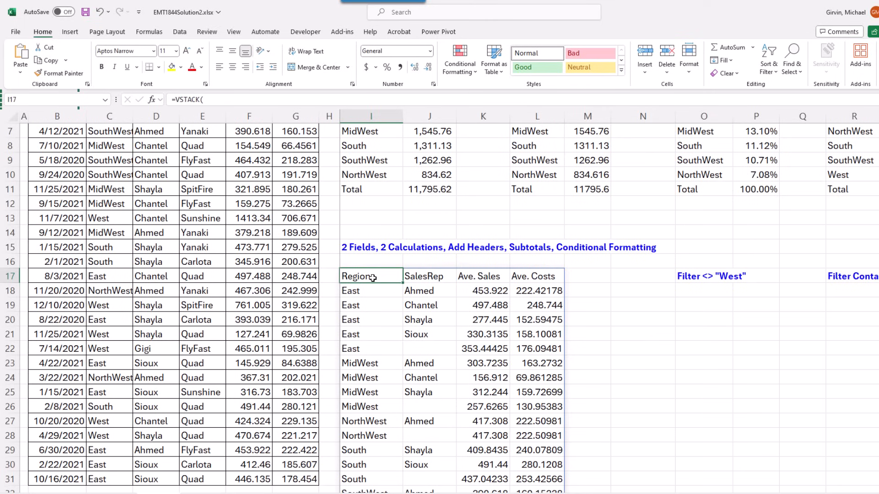
Step: Make the report's header cells I17:L17 bold
{"action": "left_click_drag", "start_coordinate": [373, 278], "coordinate": [540, 277]}
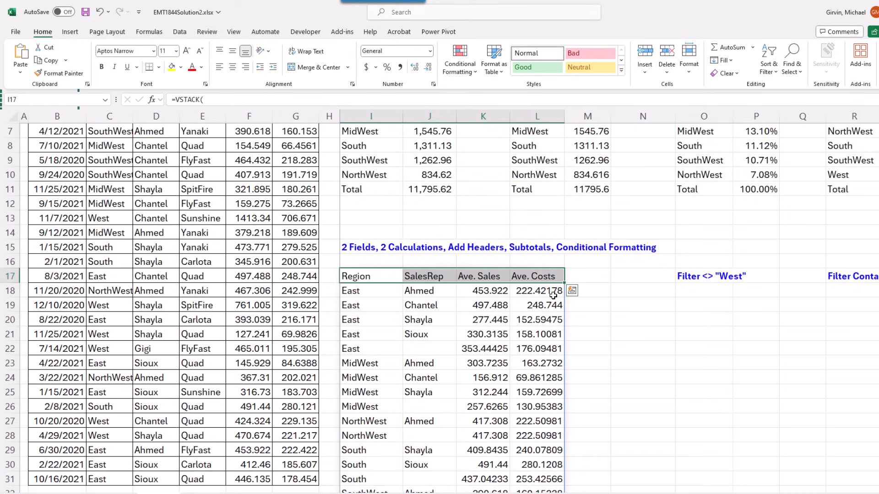
{"action": "key", "text": "ctrl+b"}
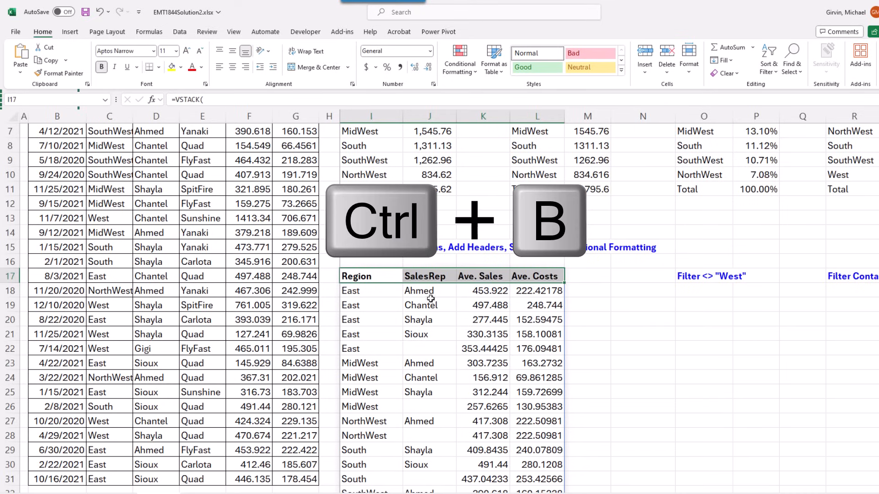
Step: Start a new conditional formatting rule for I18:L44 that uses a formula to determine which cells to format
{"action": "left_click", "coordinate": [393, 297]}
{"action": "scroll", "coordinate": [393, 298], "scroll_direction": "down", "scroll_amount": 5}
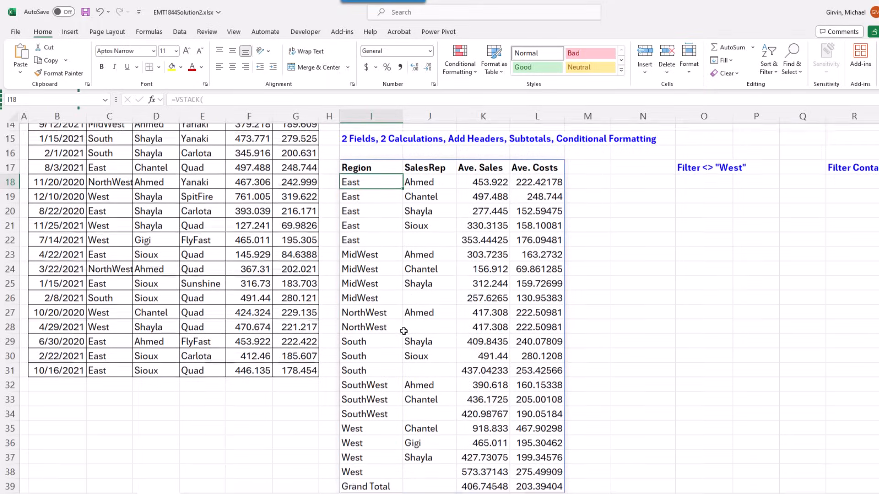
{"action": "left_click", "coordinate": [552, 456], "text": "shift"}
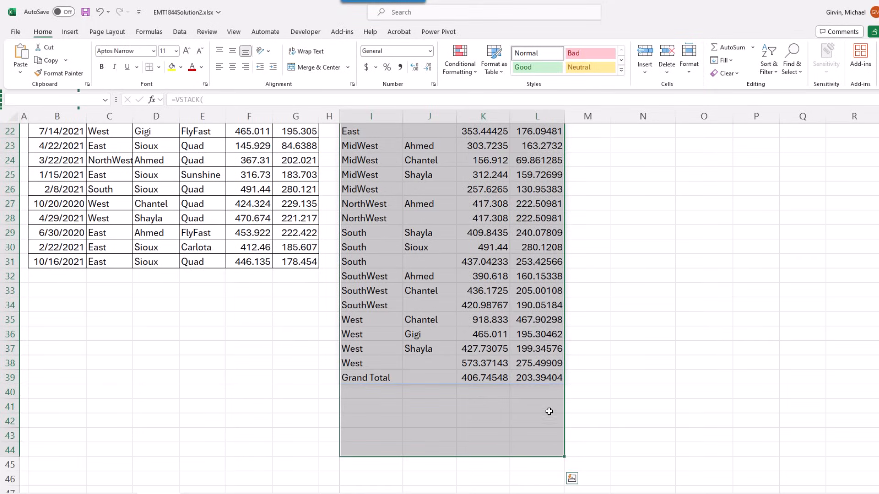
{"action": "scroll", "coordinate": [467, 428], "scroll_direction": "up", "scroll_amount": 2}
{"action": "scroll", "coordinate": [467, 428], "scroll_direction": "up", "scroll_amount": 4}
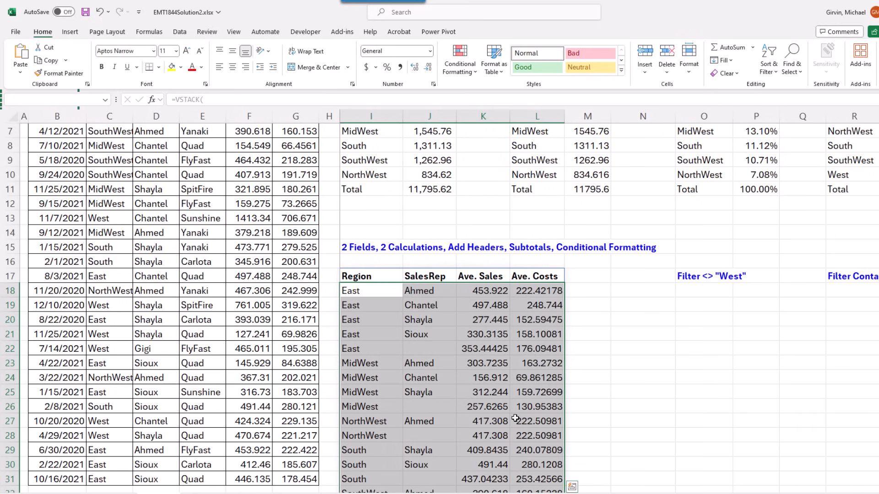
{"action": "scroll", "coordinate": [515, 418], "scroll_direction": "down", "scroll_amount": 3}
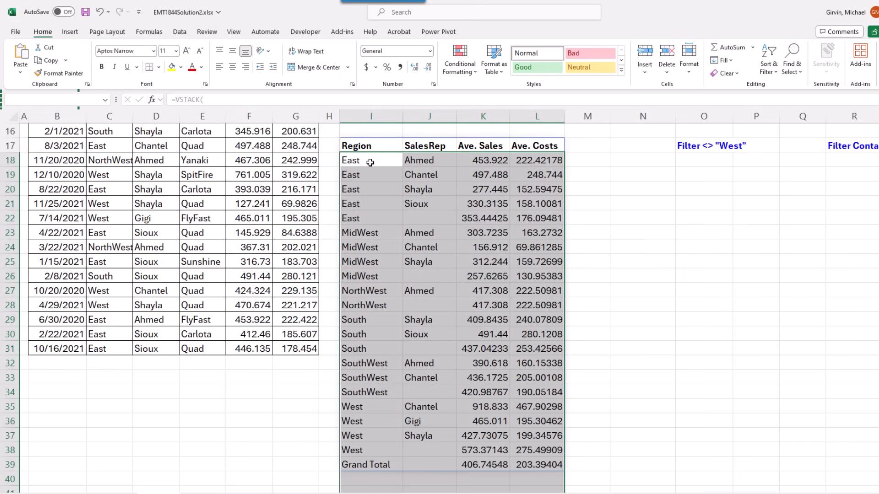
{"action": "left_click", "coordinate": [476, 75]}
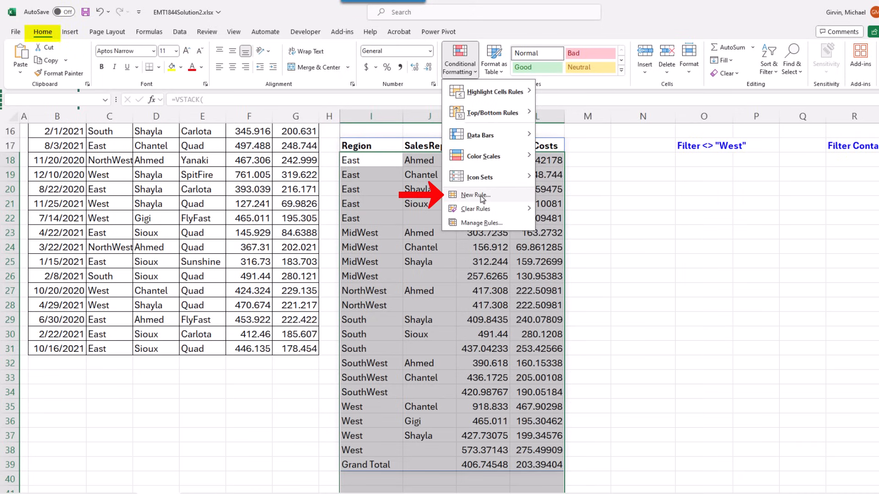
{"action": "left_click", "coordinate": [476, 195]}
{"action": "left_click", "coordinate": [414, 278]}
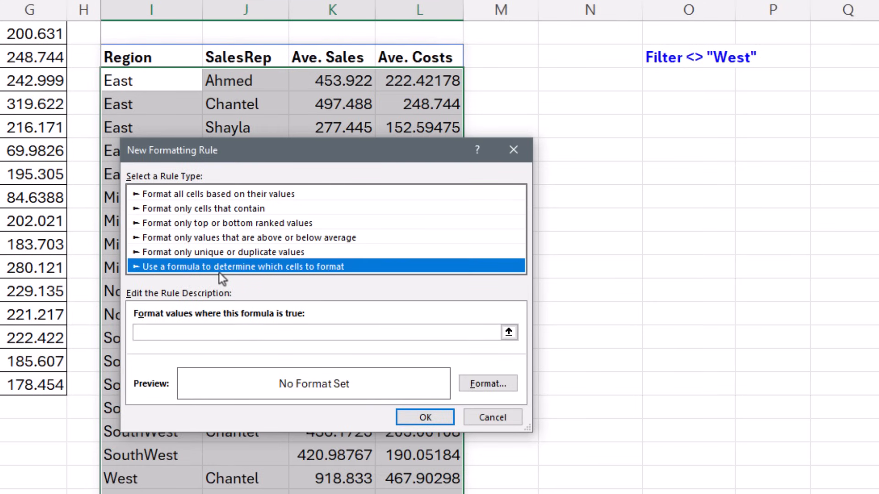
Step: Enter the rule formula =$J18="" to match rows with an empty SalesRep cell
{"action": "left_click", "coordinate": [188, 333]}
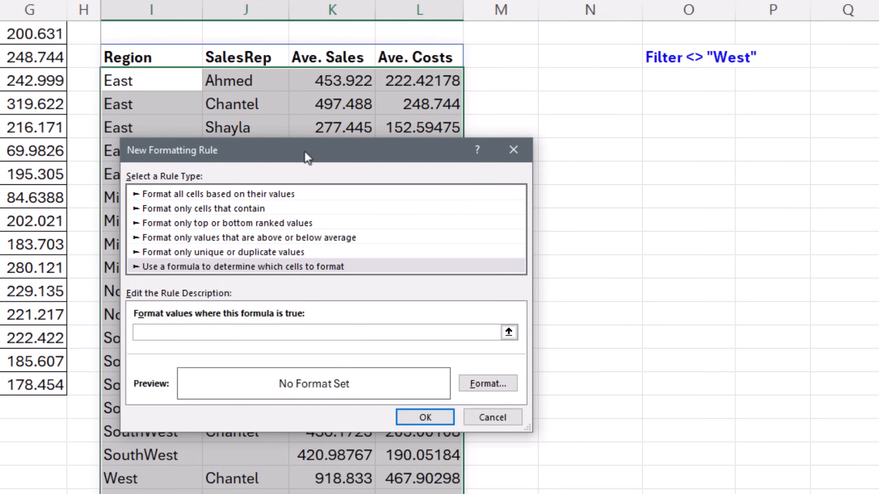
{"action": "left_click_drag", "start_coordinate": [306, 150], "coordinate": [603, 137]}
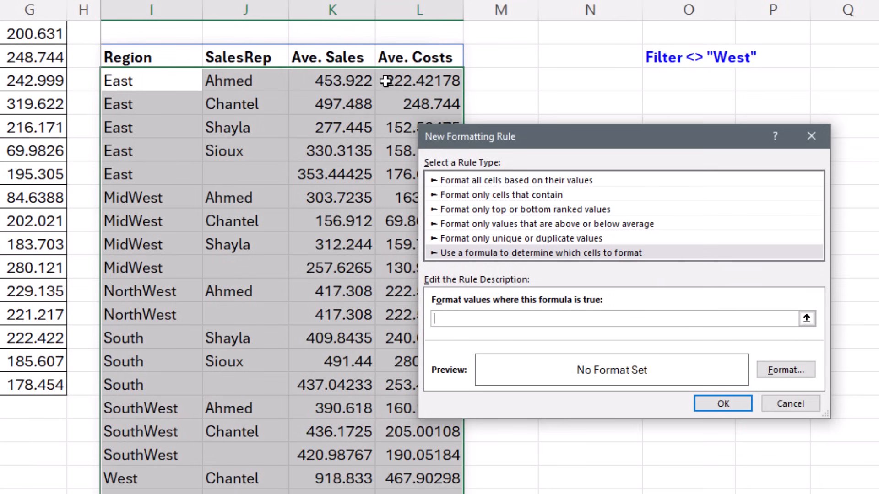
{"action": "left_click", "coordinate": [255, 79]}
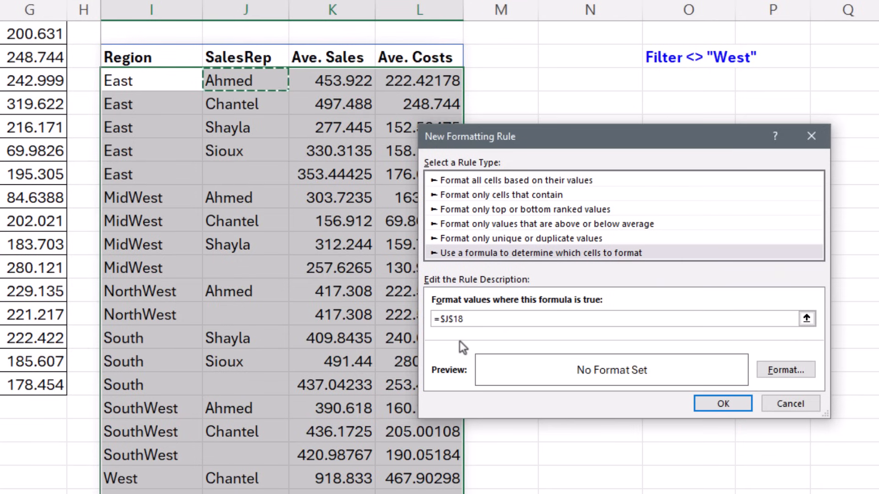
{"action": "key", "text": "F4"}
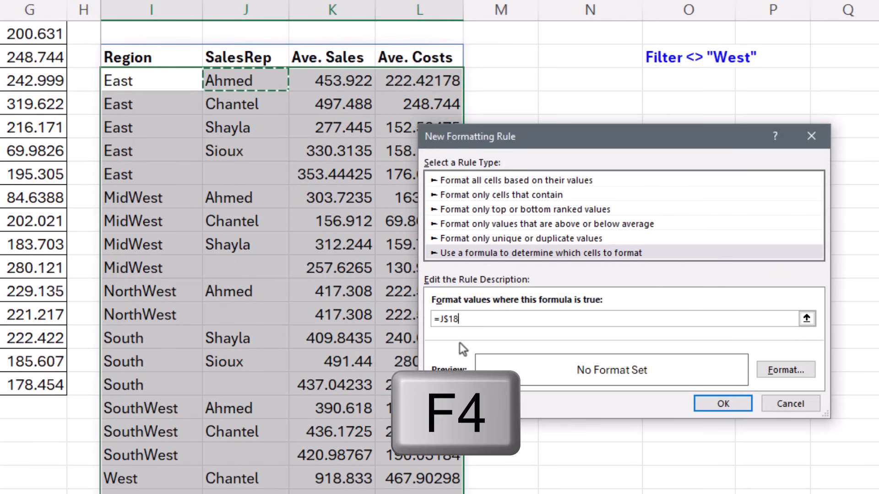
{"action": "key", "text": "F4"}
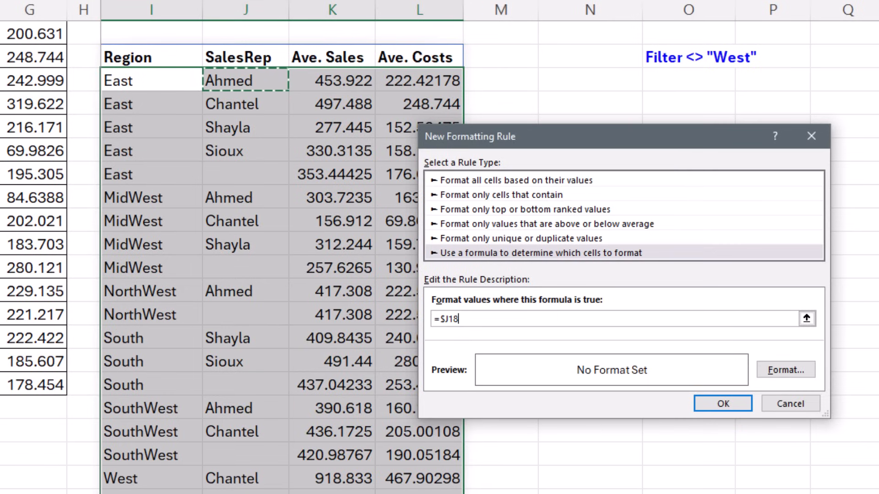
{"action": "type", "text": "=\""}
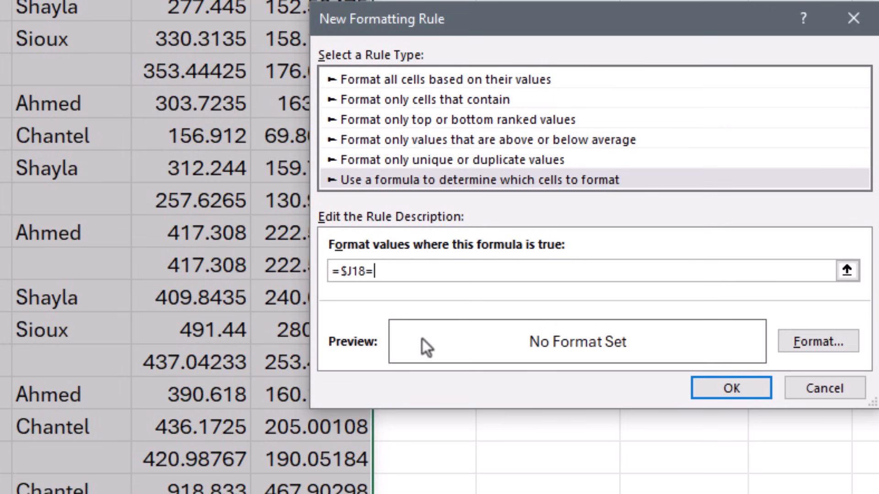
{"action": "type", "text": "\""}
Step: Set the rule's format to bold font and apply the rule to the report rows
{"action": "left_click", "coordinate": [839, 340]}
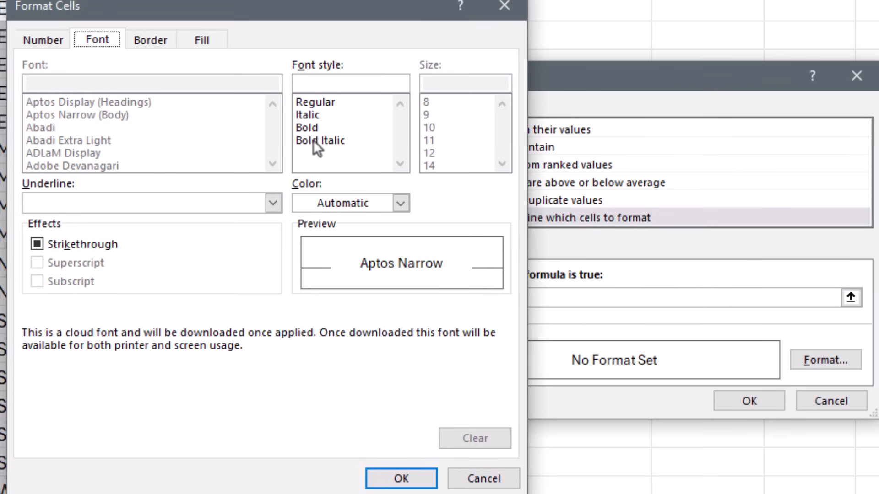
{"action": "left_click", "coordinate": [320, 129]}
{"action": "left_click", "coordinate": [424, 478]}
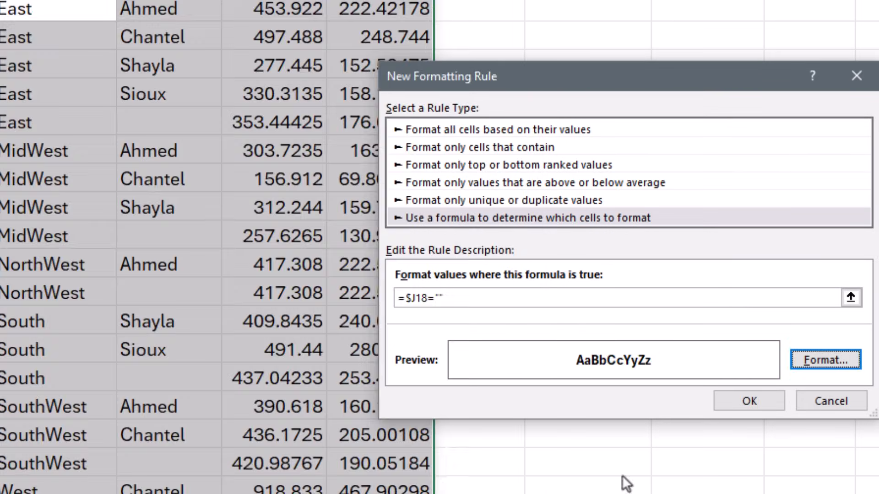
{"action": "left_click", "coordinate": [751, 402]}
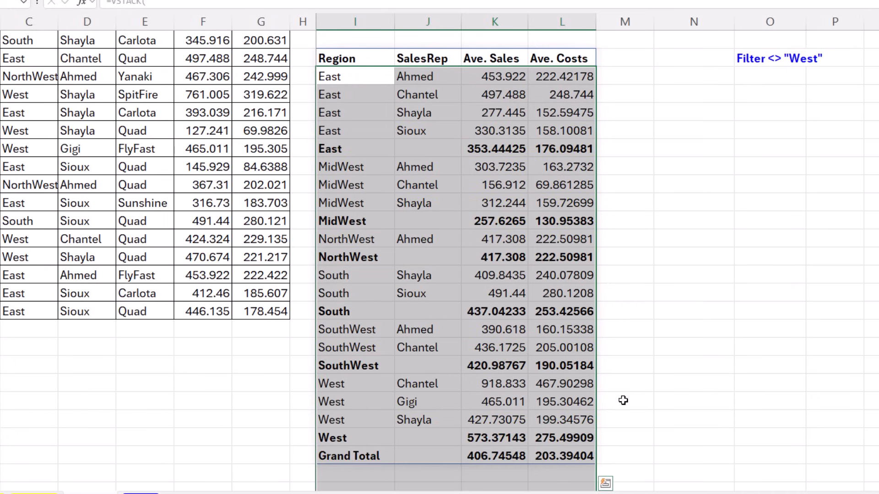
Step: Test the conditional formatting by changing the source Region in C25 to xx, check the report's last rows, and undo the change
{"action": "left_click", "coordinate": [33, 201]}
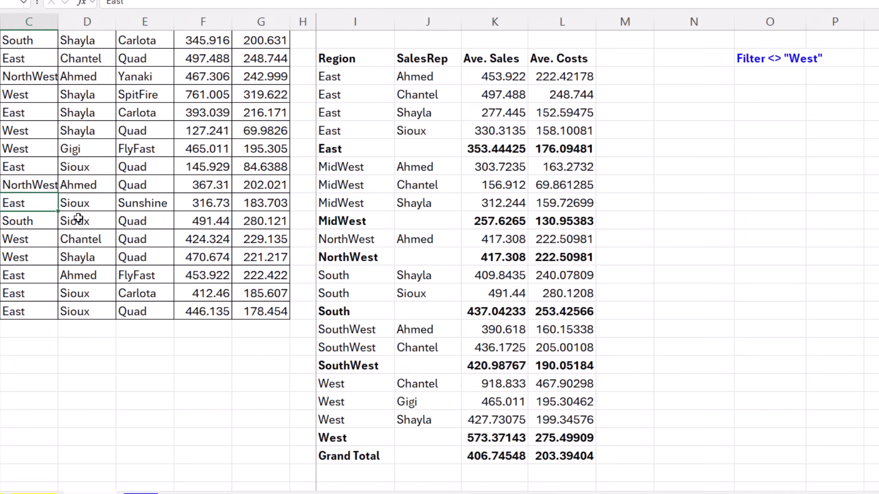
{"action": "type", "text": "xx"}
{"action": "key", "text": "ctrl+Return"}
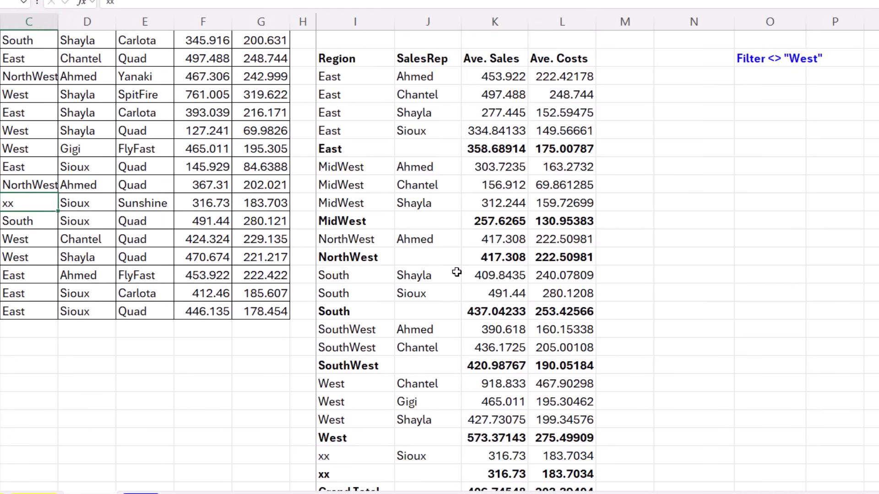
{"action": "scroll", "coordinate": [457, 272], "scroll_direction": "down", "scroll_amount": 2}
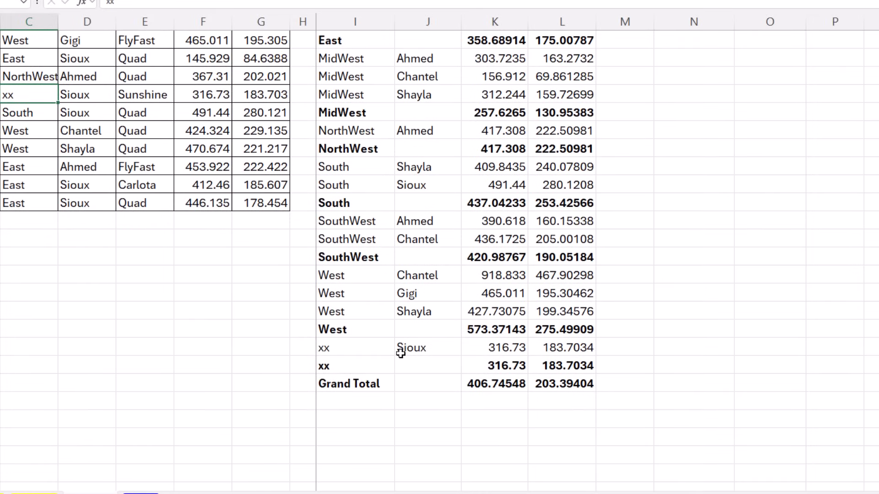
{"action": "key", "text": "ctrl+z"}
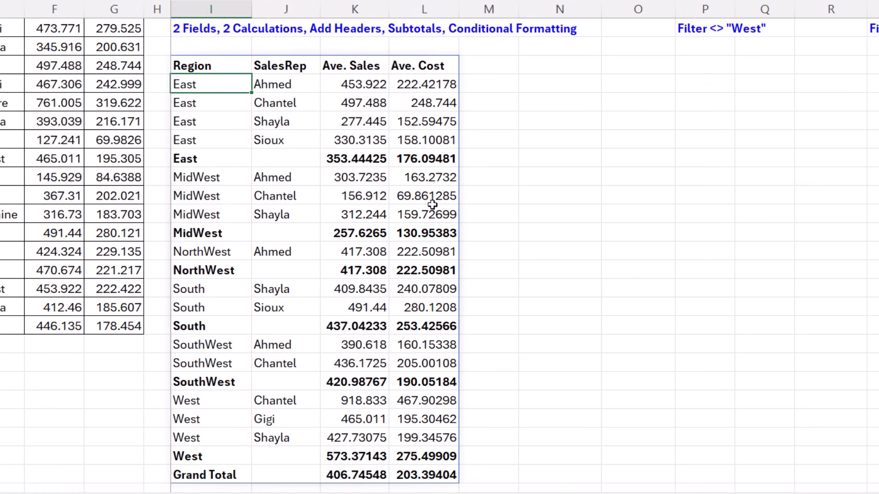
Step: Apply the Comma number style to the Ave. Sales and Ave. Cost values in K18:L44
{"action": "left_click_drag", "start_coordinate": [348, 82], "coordinate": [418, 438]}
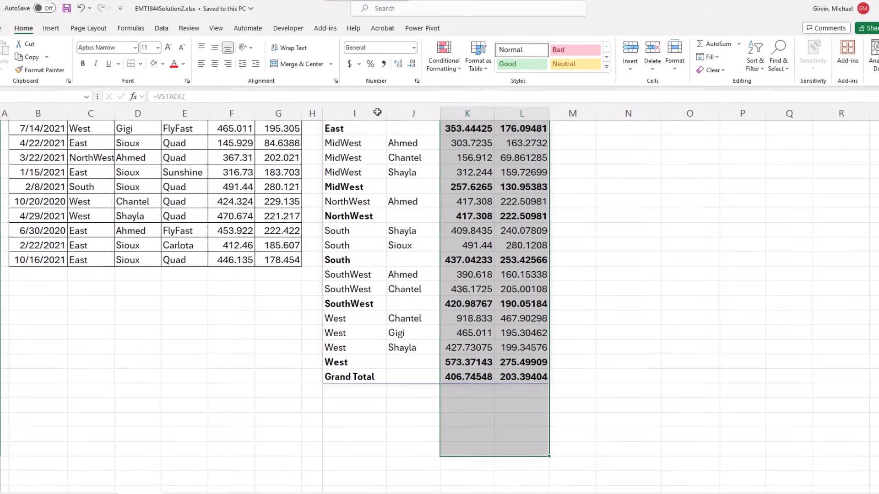
{"action": "left_click", "coordinate": [387, 68]}
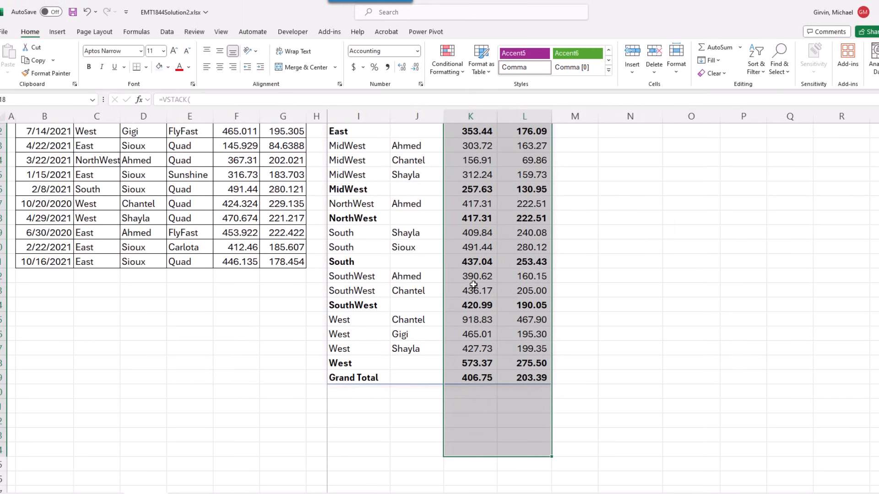
{"action": "scroll", "coordinate": [506, 347], "scroll_direction": "up", "scroll_amount": 3}
Step: Use Go To Special to select all cells with the same conditional formats as I18, and check the extent of the selection
{"action": "left_click", "coordinate": [376, 199]}
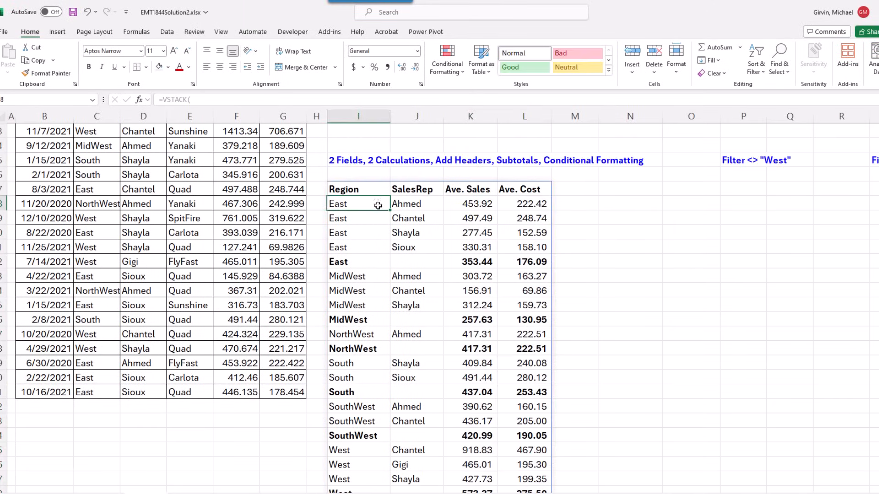
{"action": "scroll", "coordinate": [413, 236], "scroll_direction": "down", "scroll_amount": 2}
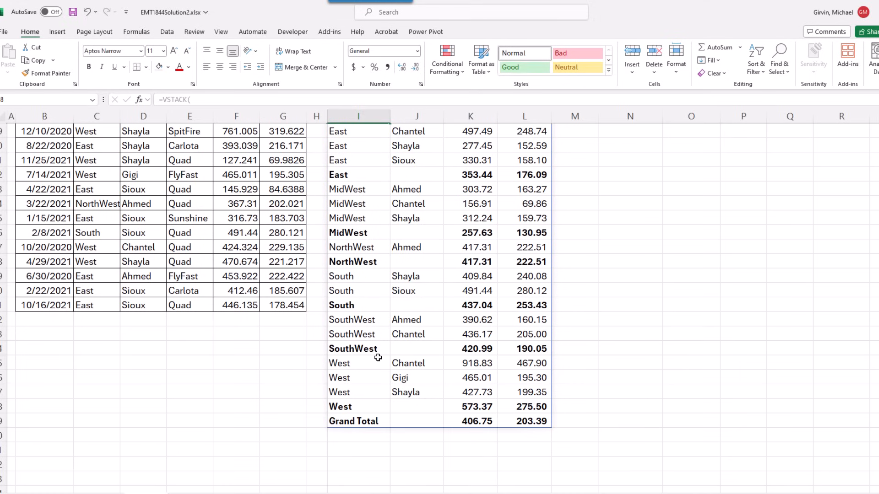
{"action": "scroll", "coordinate": [382, 330], "scroll_direction": "up", "scroll_amount": 2}
{"action": "scroll", "coordinate": [362, 216], "scroll_direction": "down", "scroll_amount": 4}
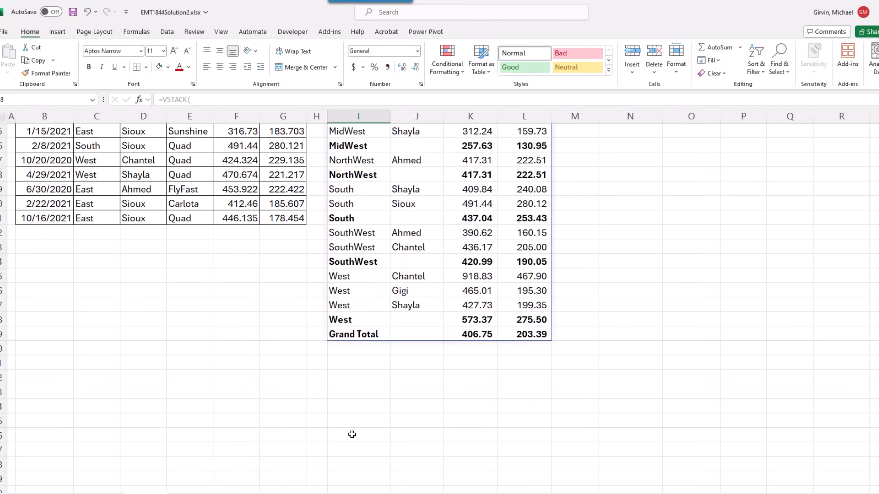
{"action": "scroll", "coordinate": [352, 434], "scroll_direction": "up", "scroll_amount": 6}
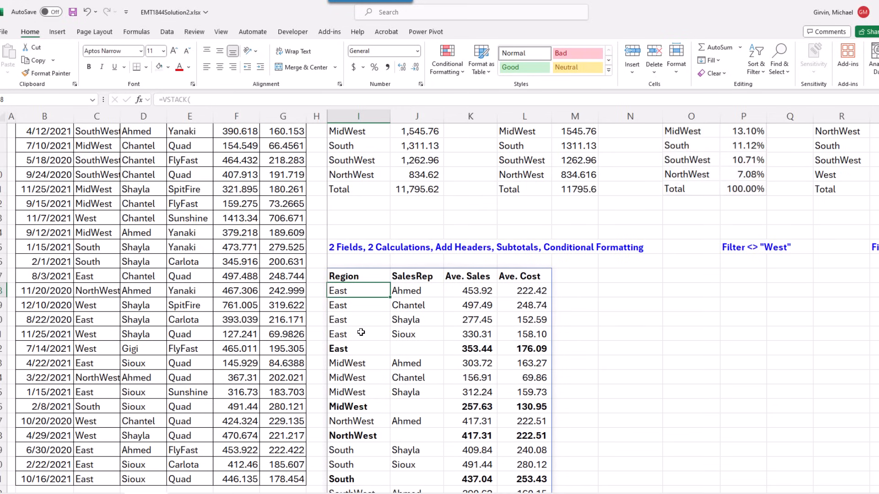
{"action": "key", "text": "F5"}
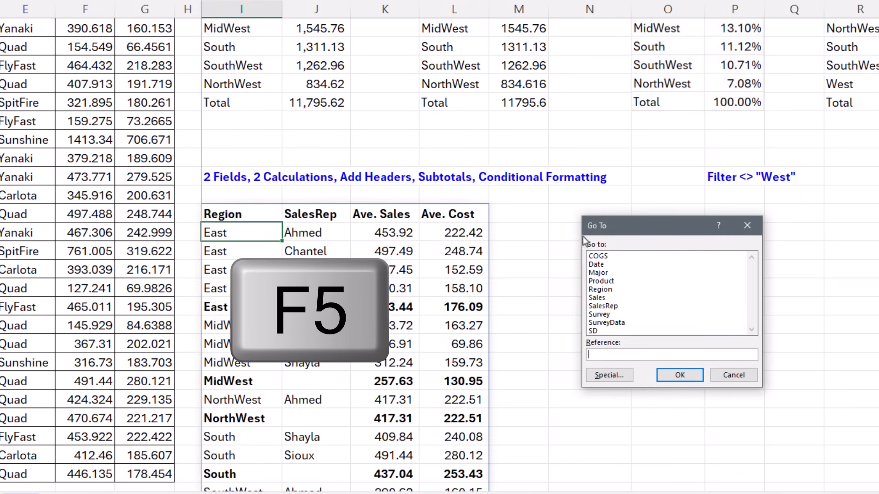
{"action": "left_click_drag", "start_coordinate": [632, 229], "coordinate": [297, 36]}
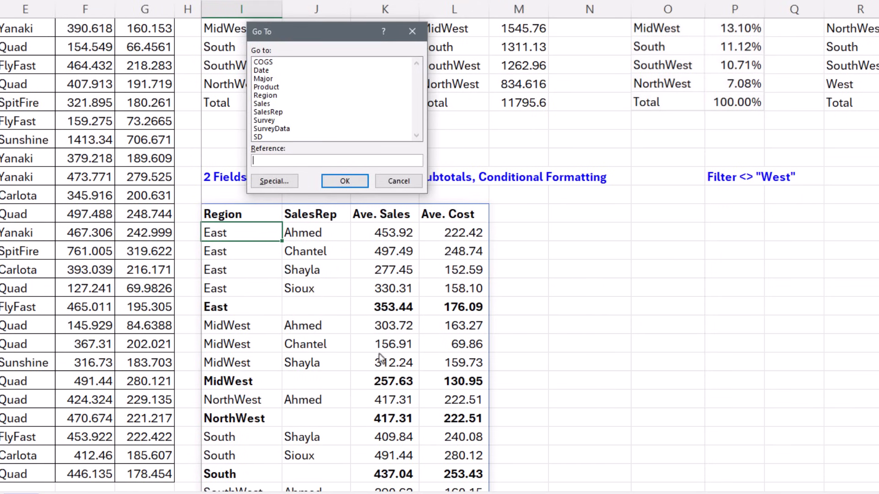
{"action": "left_click", "coordinate": [259, 183]}
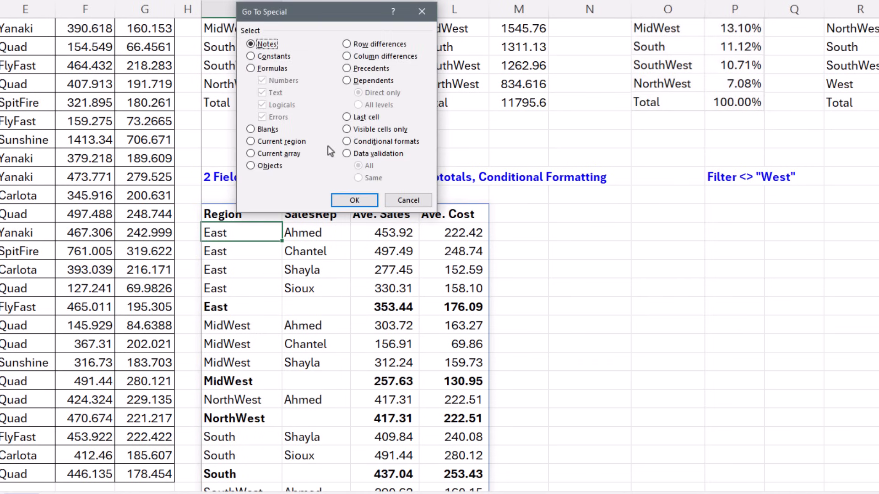
{"action": "left_click", "coordinate": [347, 142]}
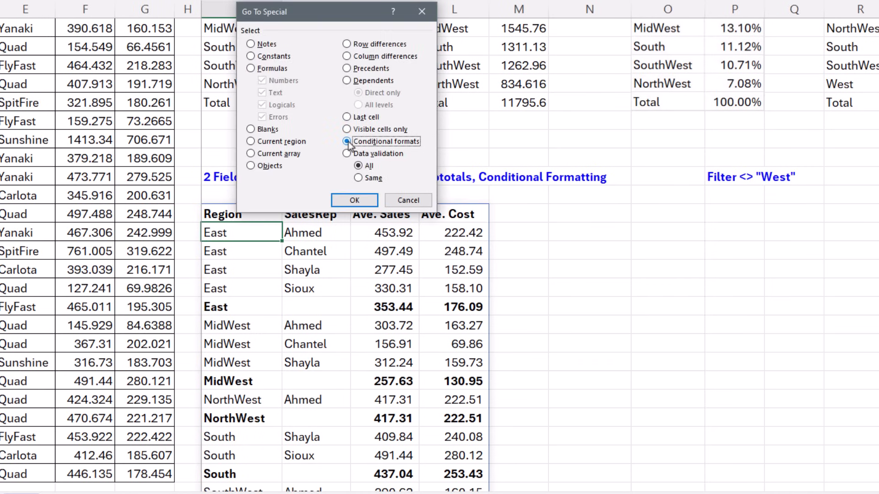
{"action": "left_click", "coordinate": [358, 181]}
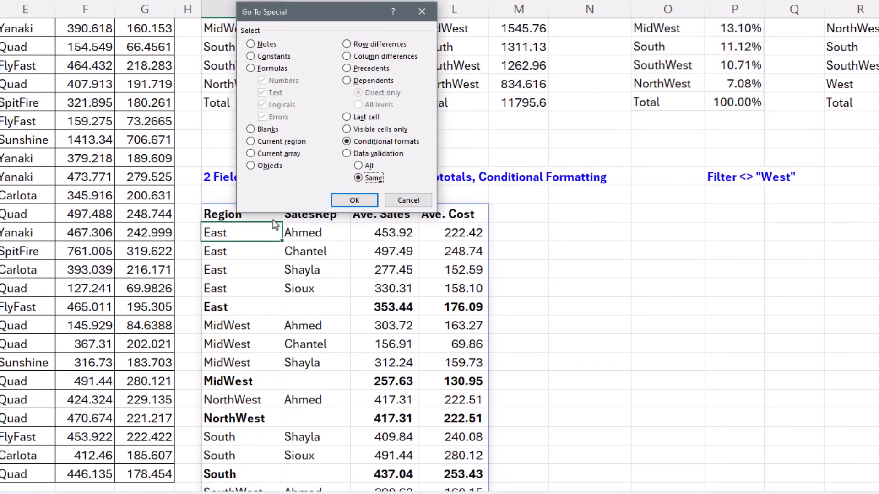
{"action": "left_click", "coordinate": [354, 200]}
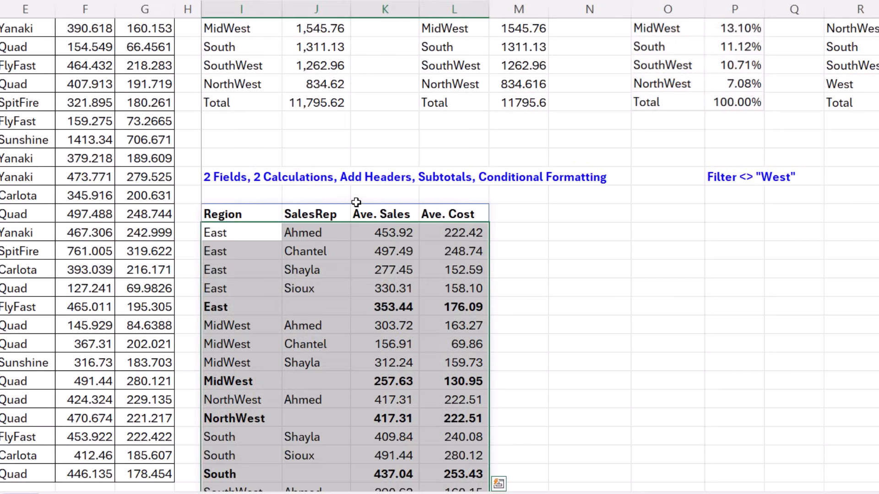
{"action": "scroll", "coordinate": [355, 203], "scroll_direction": "down", "scroll_amount": 6}
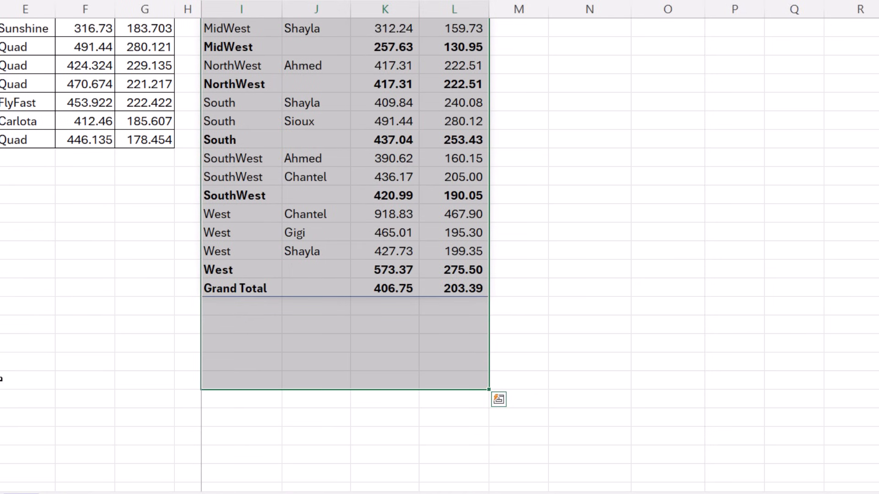
{"action": "scroll", "coordinate": [309, 383], "scroll_direction": "up", "scroll_amount": 5}
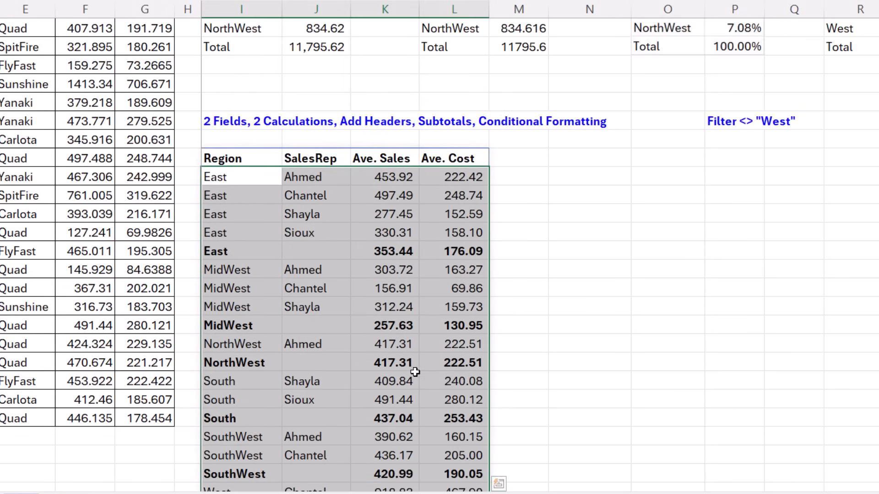
Step: Start a second conditional formatting rule for the selected report rows that uses a formula to determine which cells to format
{"action": "key", "text": "alt+h"}
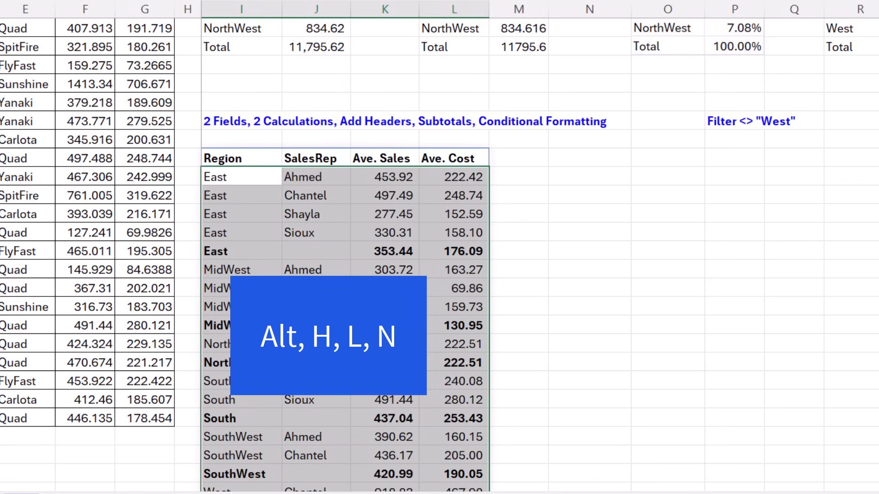
{"action": "key", "text": "l"}
{"action": "key", "text": "n"}
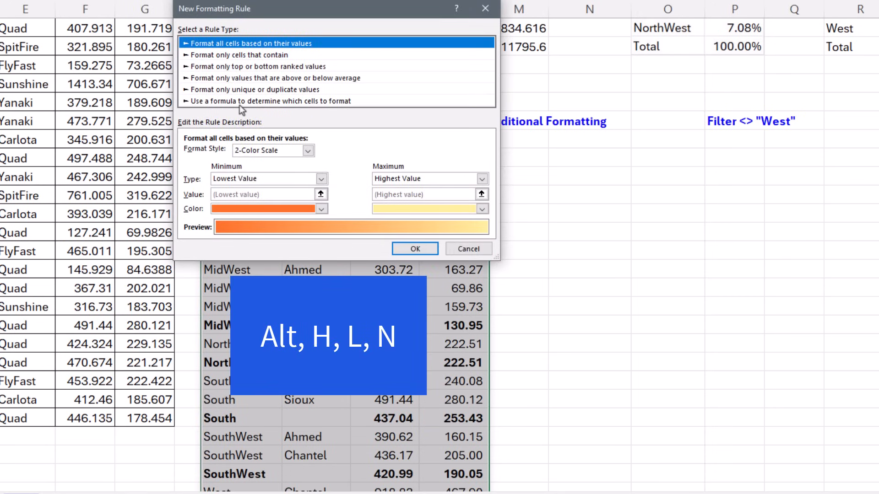
{"action": "left_click", "coordinate": [227, 100]}
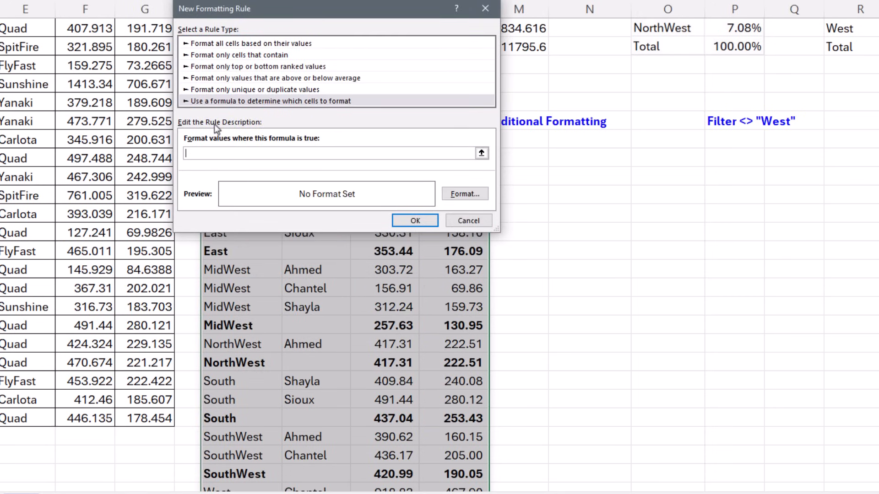
{"action": "left_click_drag", "start_coordinate": [221, 15], "coordinate": [550, 137]}
Step: Enter the rule formula =$I18="Grand Total" to match the grand total row
{"action": "left_click", "coordinate": [542, 275]}
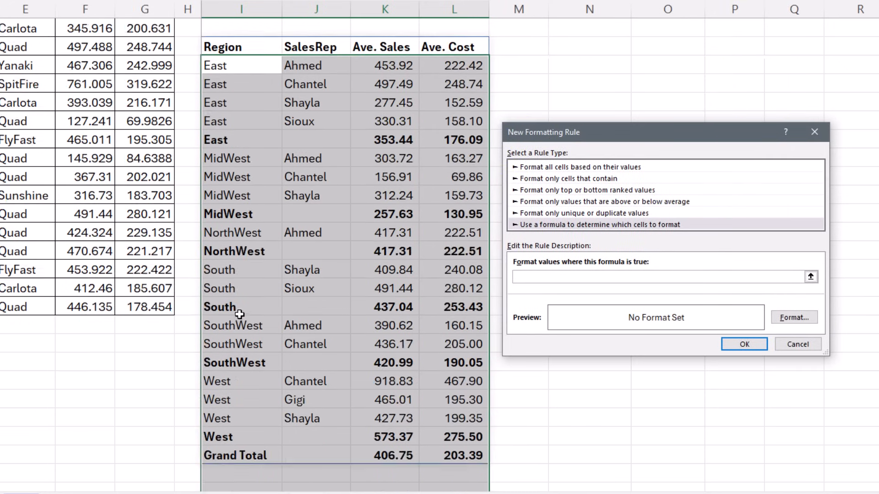
{"action": "scroll", "coordinate": [238, 311], "scroll_direction": "down", "scroll_amount": 4}
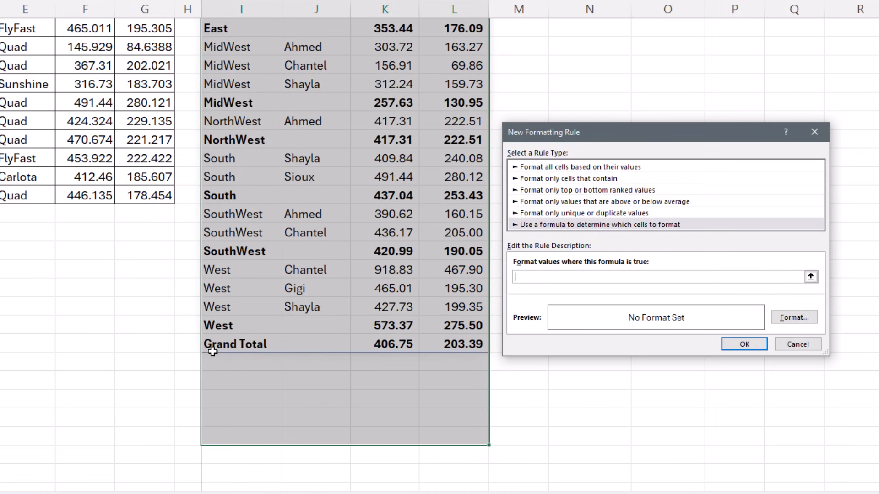
{"action": "scroll", "coordinate": [247, 348], "scroll_direction": "up", "scroll_amount": 3}
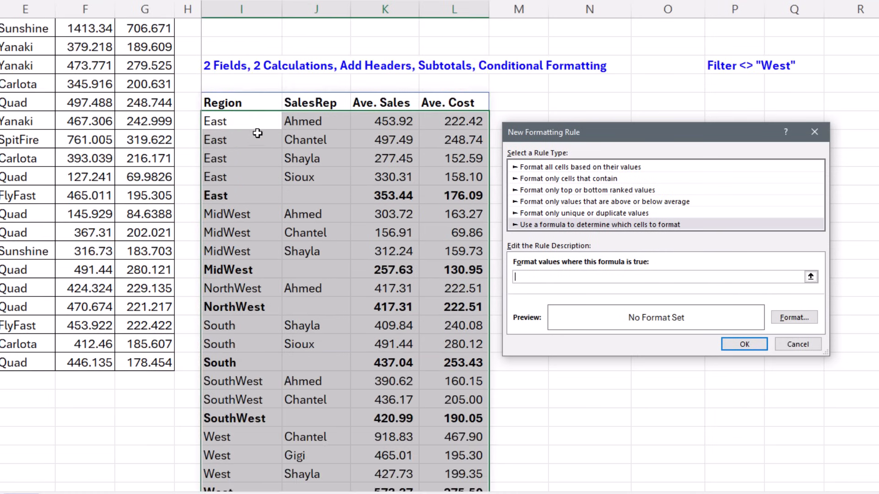
{"action": "left_click", "coordinate": [250, 119]}
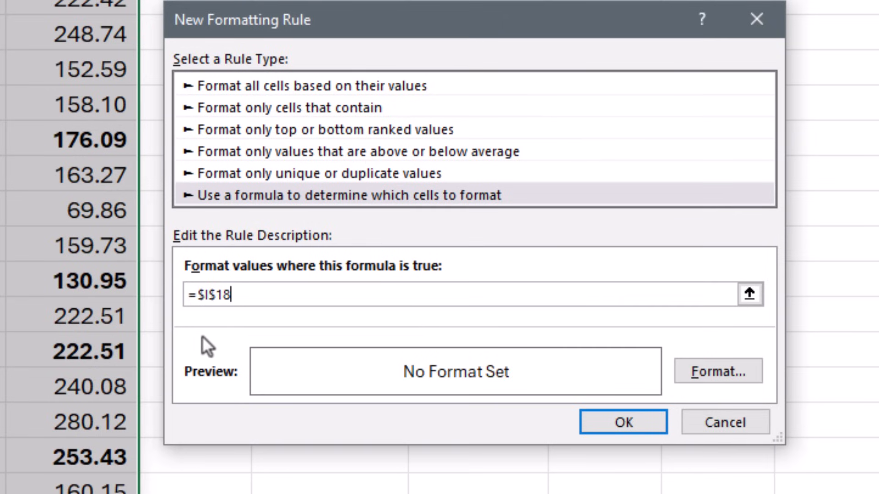
{"action": "key", "text": "F4"}
{"action": "key", "text": "F4"}
{"action": "type", "text": "=\"Grand Total\""}
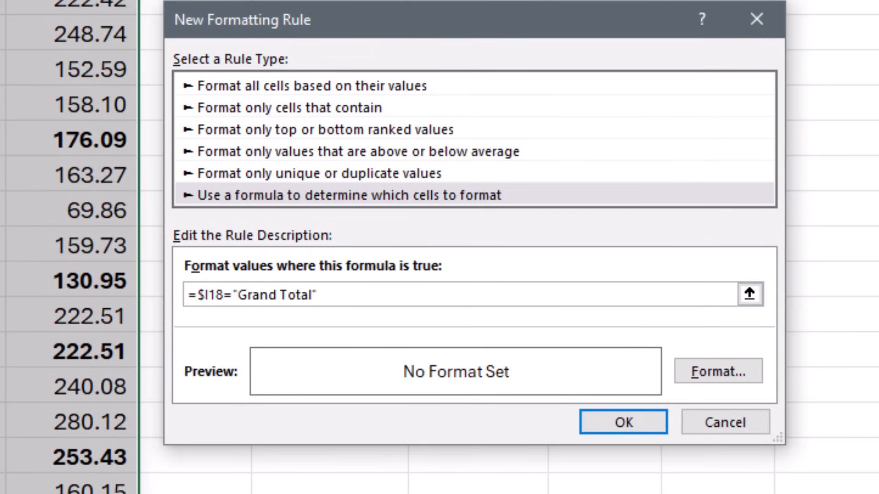
Step: Give the Grand Total rule a Double underline font format, apply it, and check the last row of the report
{"action": "left_click", "coordinate": [732, 370]}
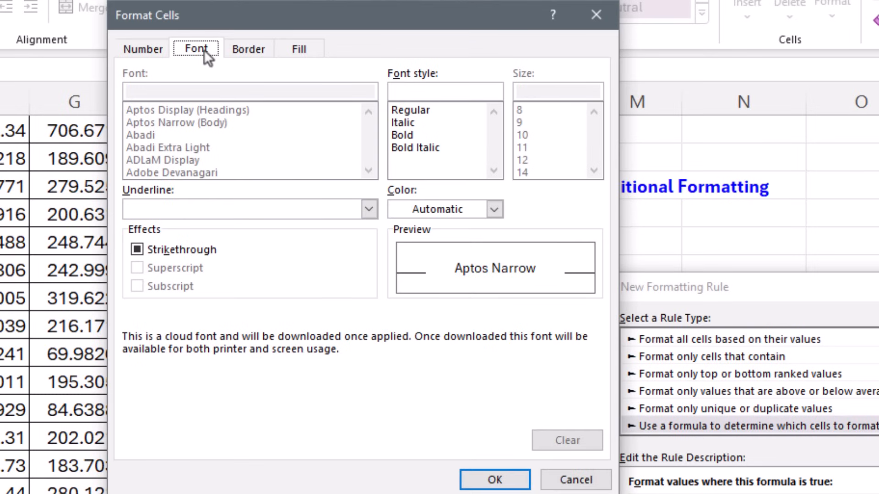
{"action": "left_click", "coordinate": [289, 211]}
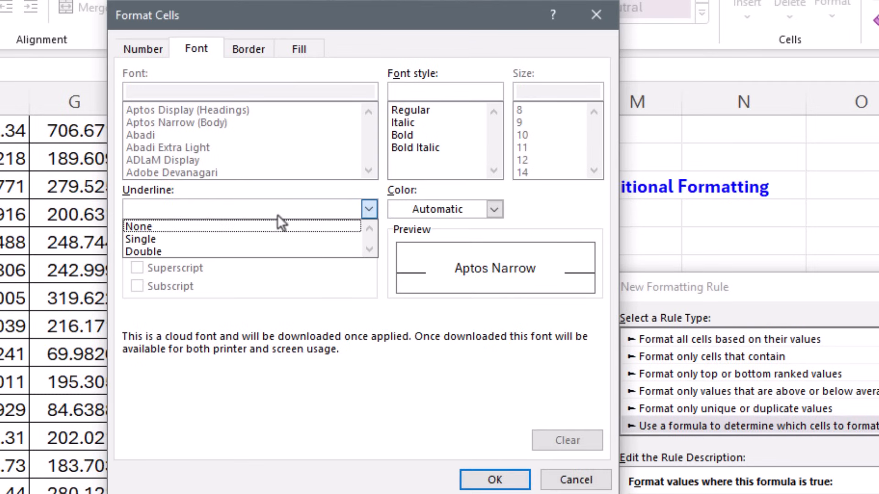
{"action": "left_click", "coordinate": [157, 254]}
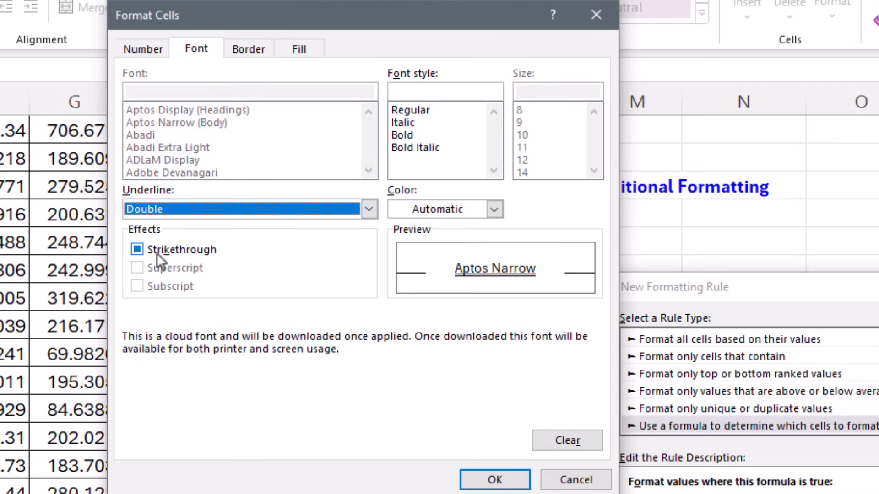
{"action": "left_click", "coordinate": [495, 479]}
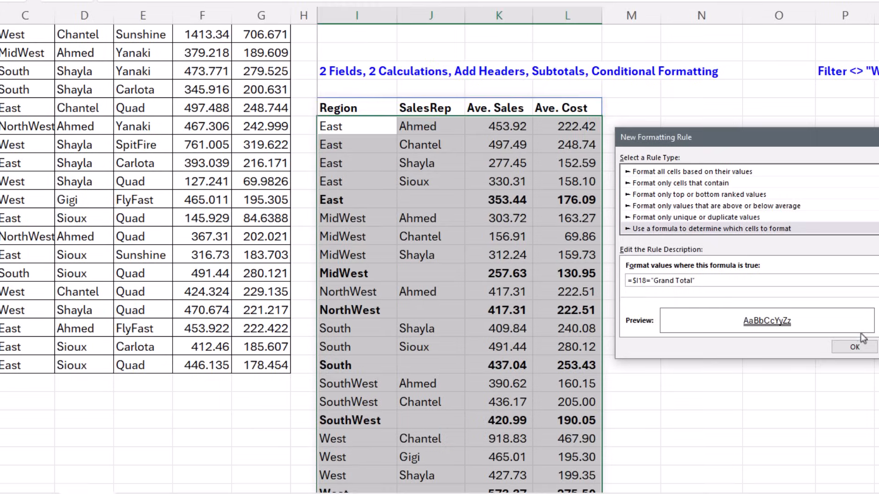
{"action": "left_click", "coordinate": [854, 347]}
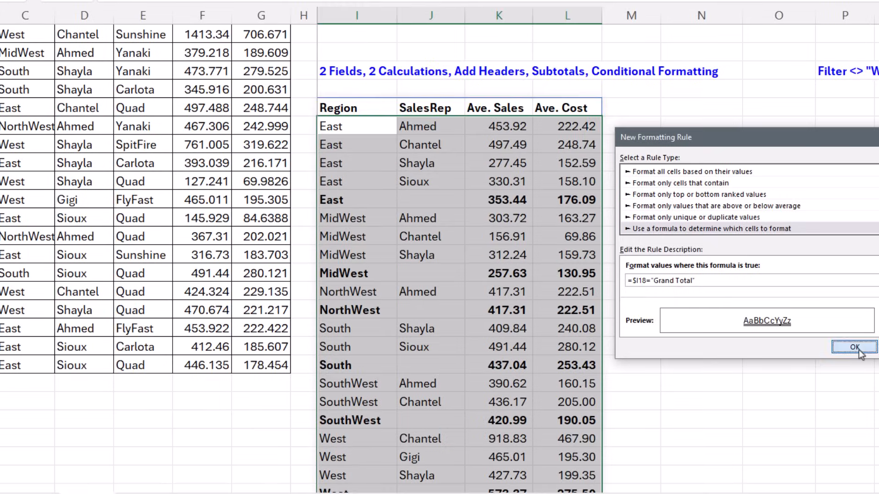
{"action": "scroll", "coordinate": [625, 334], "scroll_direction": "down", "scroll_amount": 1}
{"action": "scroll", "coordinate": [625, 333], "scroll_direction": "down", "scroll_amount": 2}
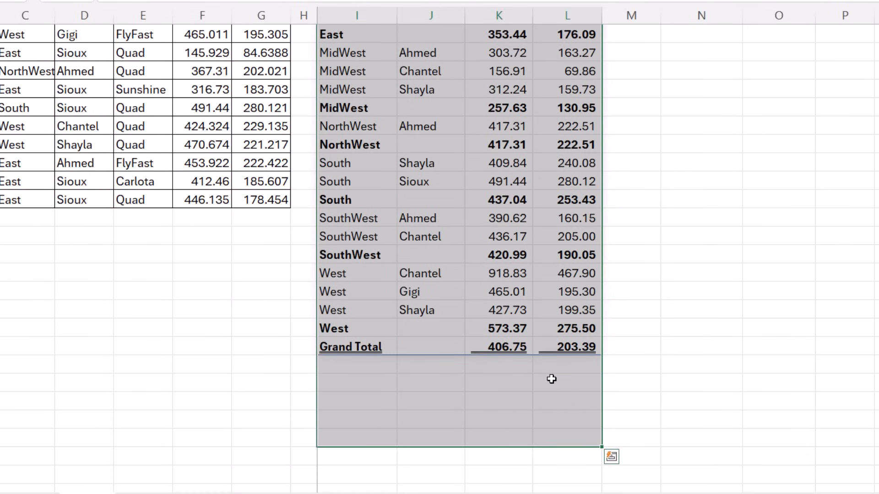
Step: Test the report by changing the Region in the last source record to xxx, and undo that change
{"action": "scroll", "coordinate": [222, 404], "scroll_direction": "up", "scroll_amount": 1}
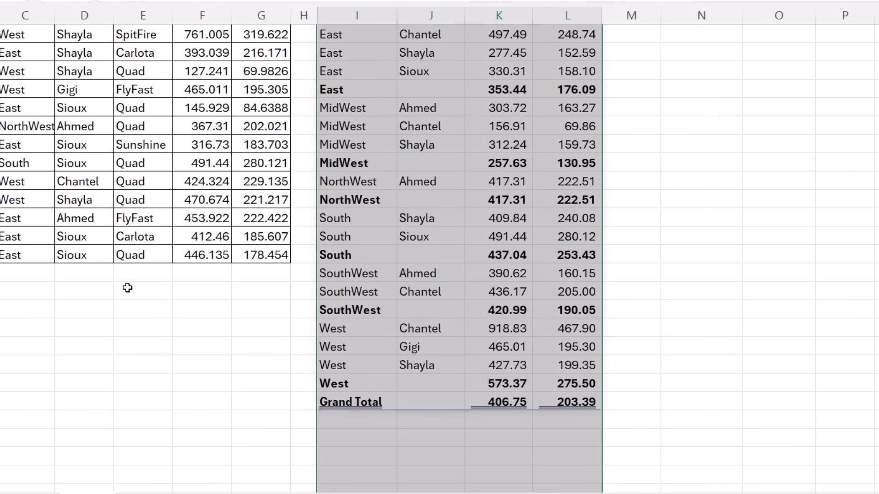
{"action": "left_click", "coordinate": [40, 256]}
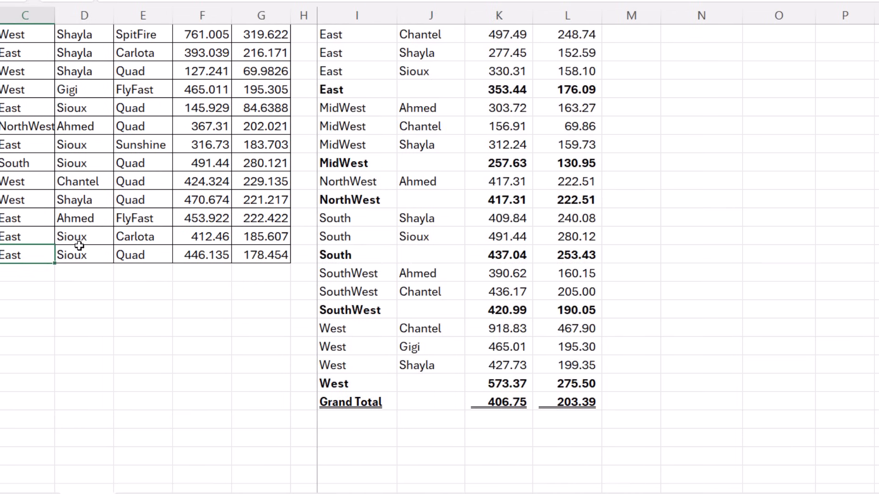
{"action": "type", "text": "xxx"}
{"action": "key", "text": "Return"}
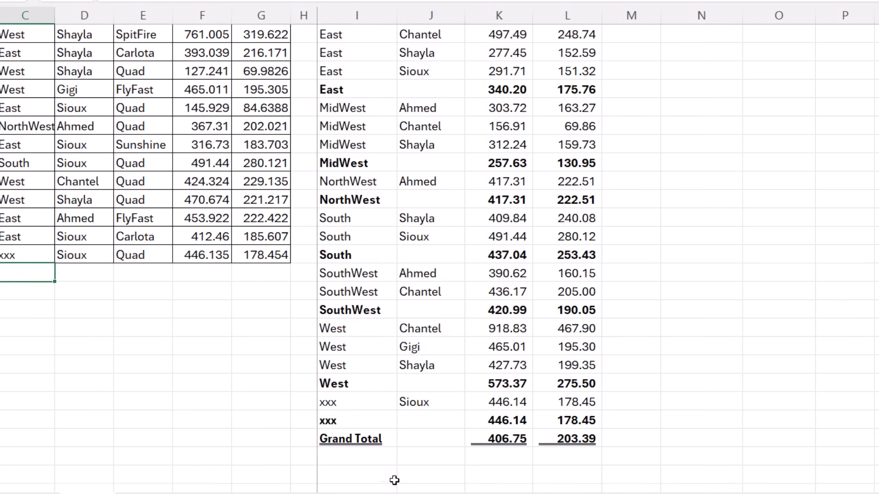
{"action": "key", "text": "ctrl+z"}
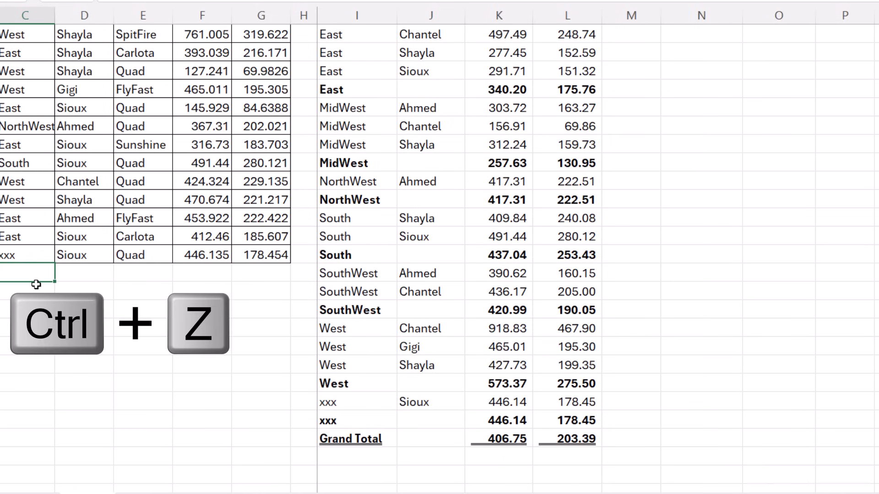
Step: Examine the AVERAGE function argument inside the VSTACK and GROUPBY formula of the Region and SalesRep report
{"action": "scroll", "coordinate": [476, 342], "scroll_direction": "up", "scroll_amount": 2}
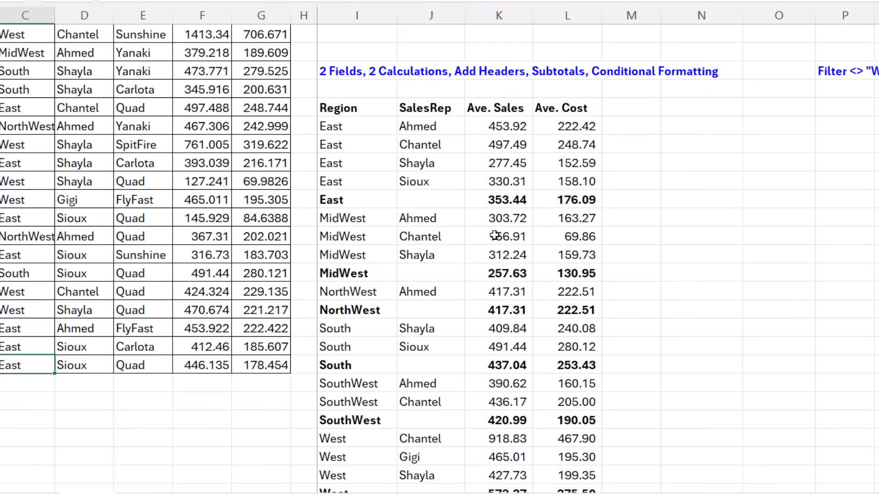
{"action": "double_click", "coordinate": [355, 108]}
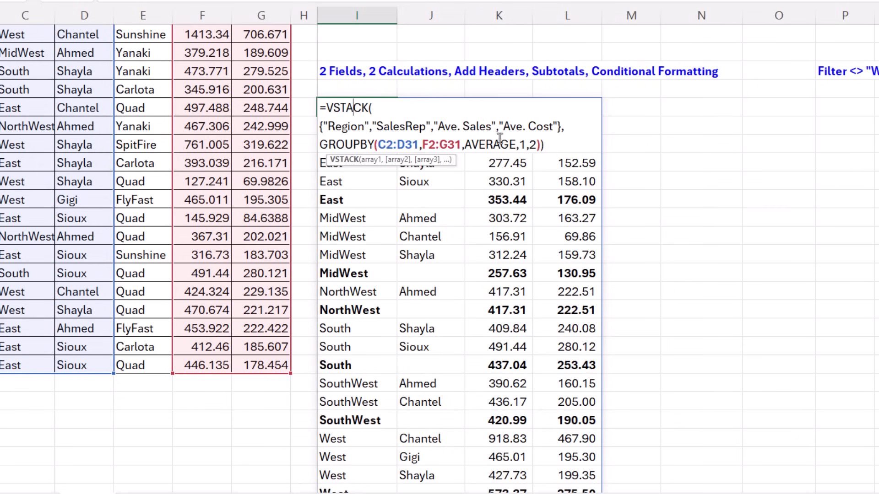
{"action": "double_click", "coordinate": [494, 145]}
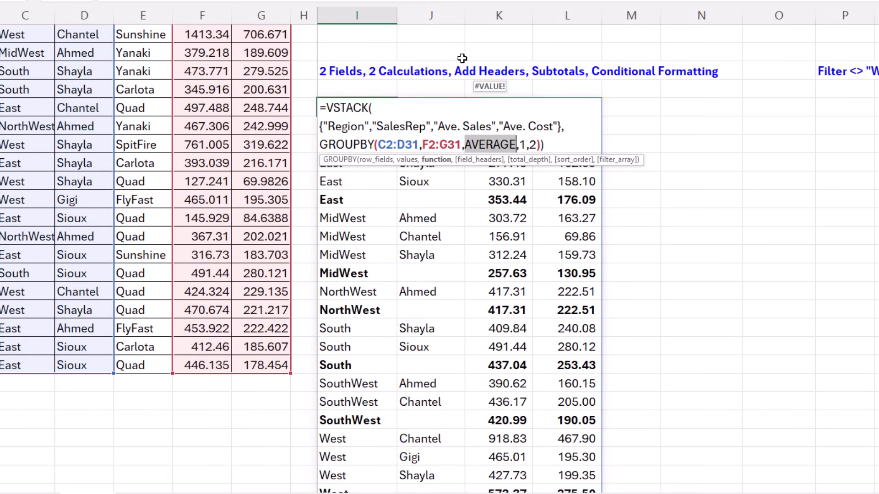
{"action": "scroll", "coordinate": [613, 75], "scroll_direction": "up", "scroll_amount": 1}
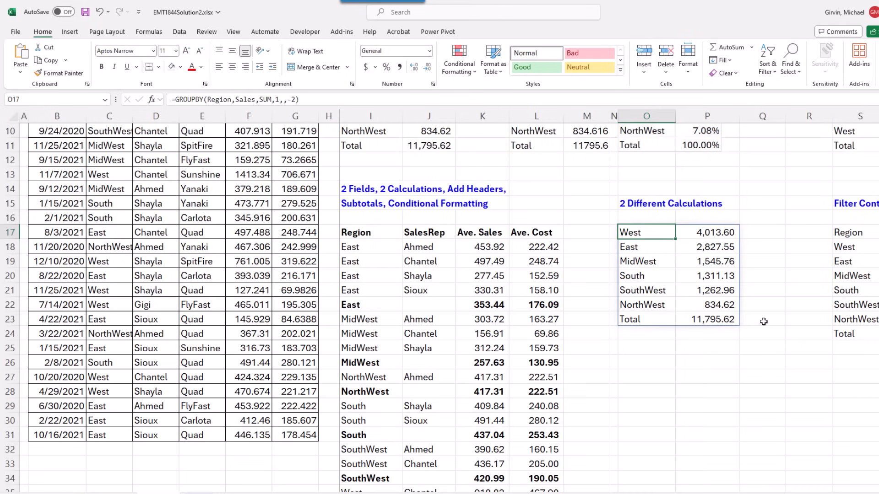
Step: Wrap the GROUPBY formula in O17 in a LET function and define the GROUPBY result as variable g on its own line
{"action": "double_click", "coordinate": [652, 229]}
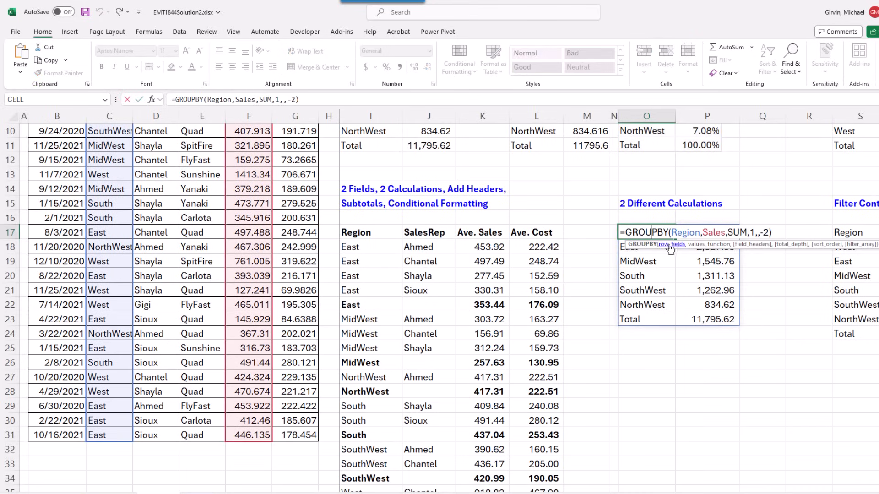
{"action": "key", "text": "Escape"}
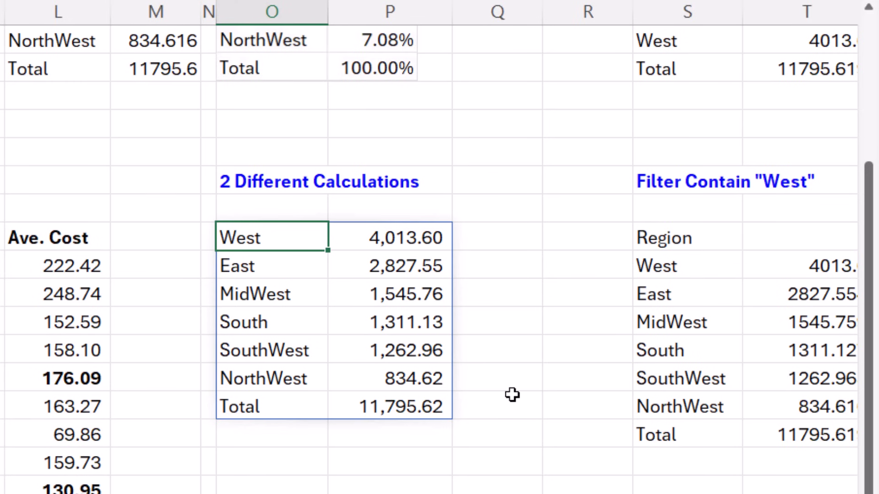
{"action": "key", "text": "F2"}
{"action": "key", "text": "Home"}
{"action": "key", "text": "Right"}
{"action": "type", "text": "Let"}
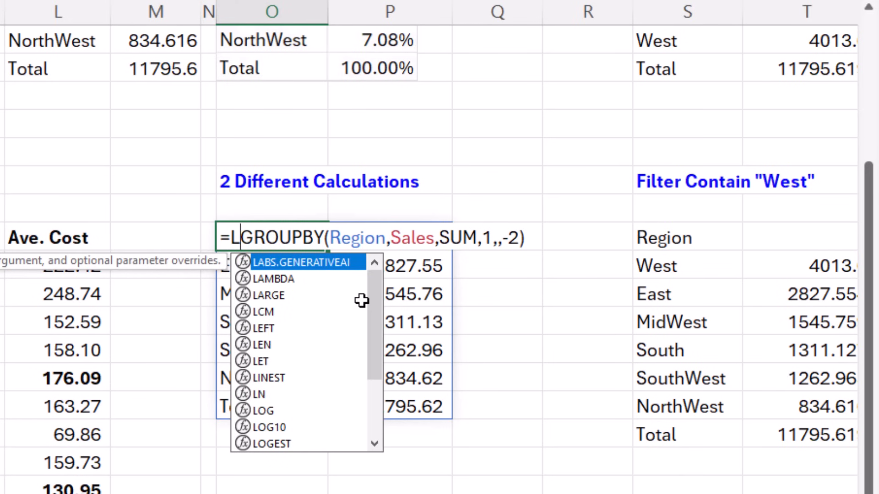
{"action": "key", "text": "Tab"}
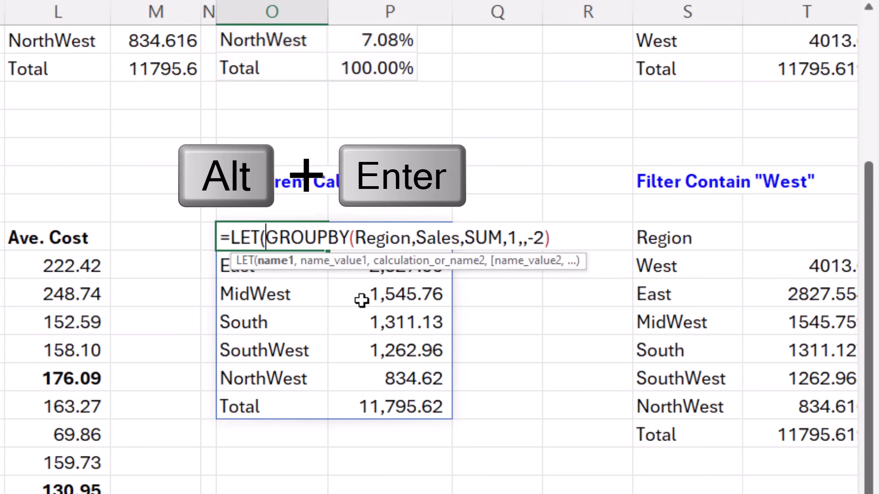
{"action": "key", "text": "alt+Return"}
{"action": "key", "text": "alt+Return"}
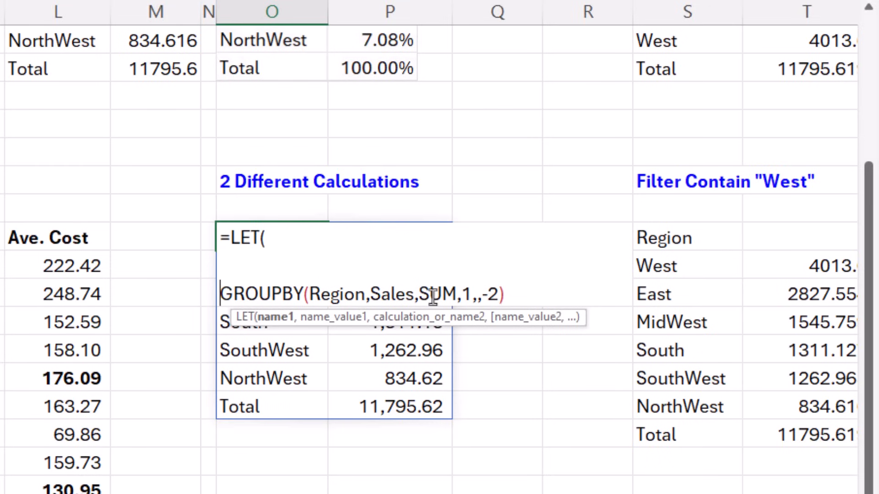
{"action": "type", "text": "g,"}
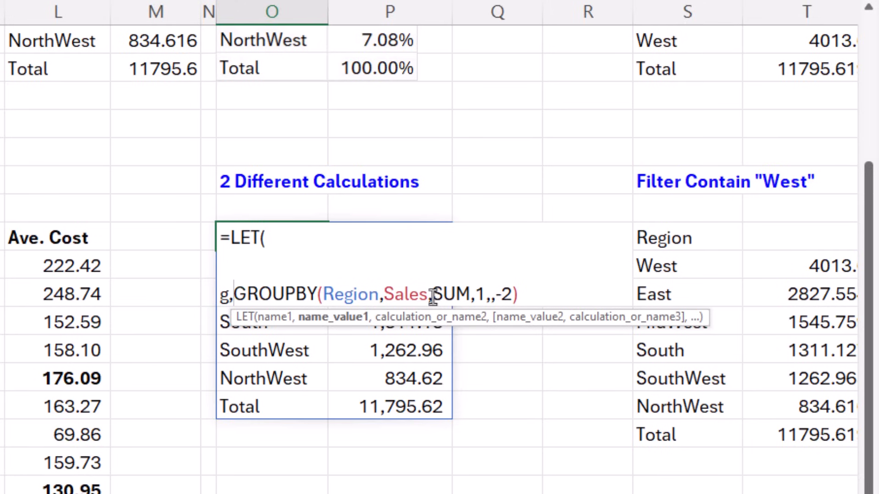
Step: Define variable h above g as the header array {"Region","Total Sales","% of Total"}
{"action": "left_click", "coordinate": [259, 263]}
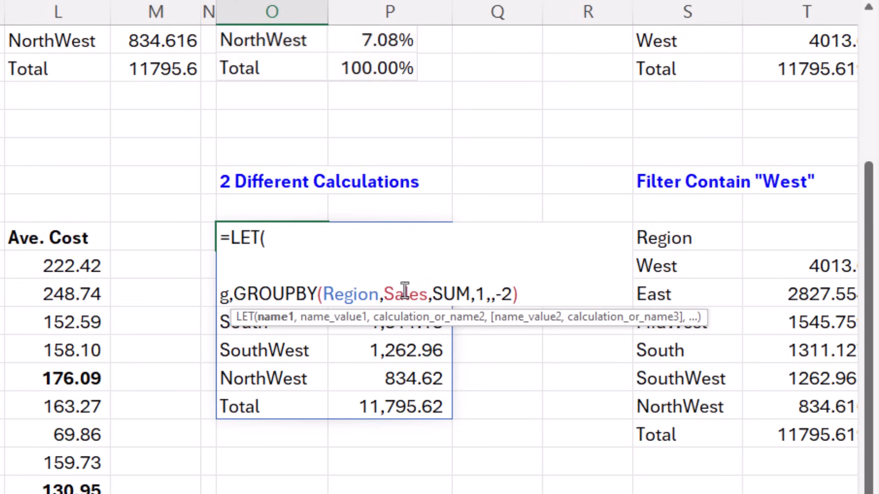
{"action": "type", "text": "h,"}
{"action": "type", "text": "{\"Region\",\"Total Sales\",\"% of Total\"}"}
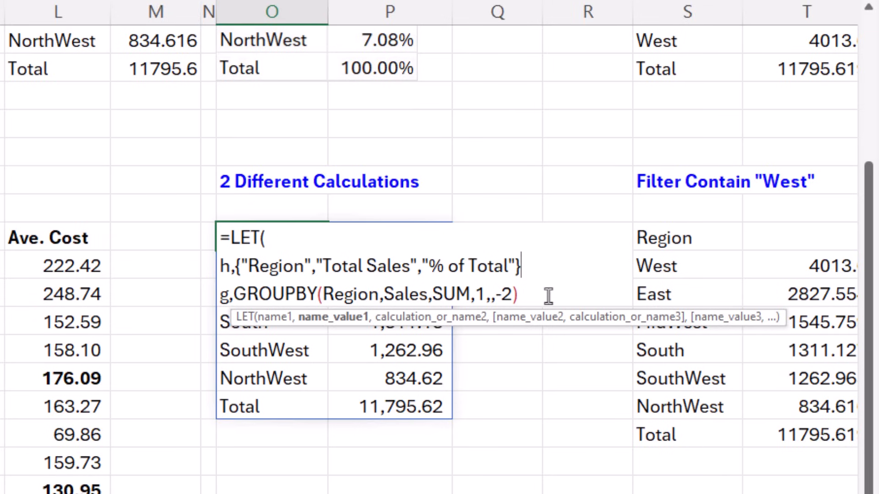
{"action": "type", "text": ","}
{"action": "key", "text": "Down"}
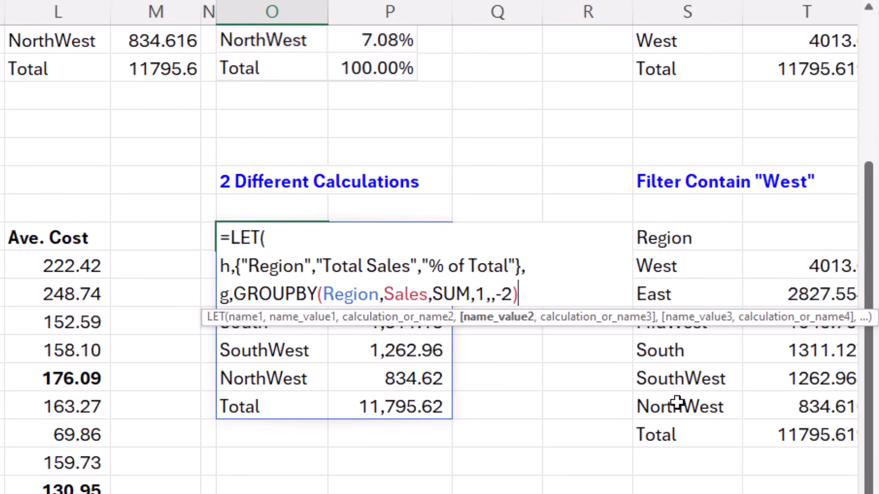
Step: Define variable v in the LET formula as DROP(g,,1) to remove the first column of the grouped result
{"action": "type", "text": ","}
{"action": "key", "text": "alt+Return"}
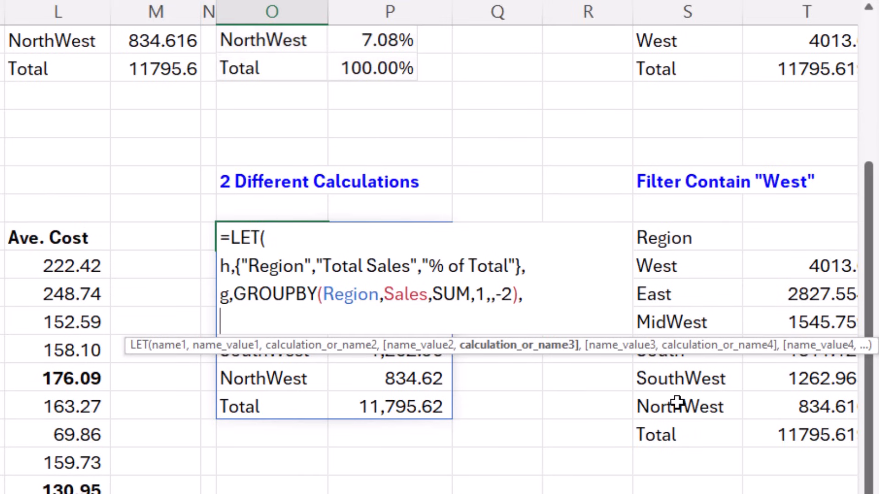
{"action": "type", "text": "v,"}
{"action": "key", "text": "BackSpace"}
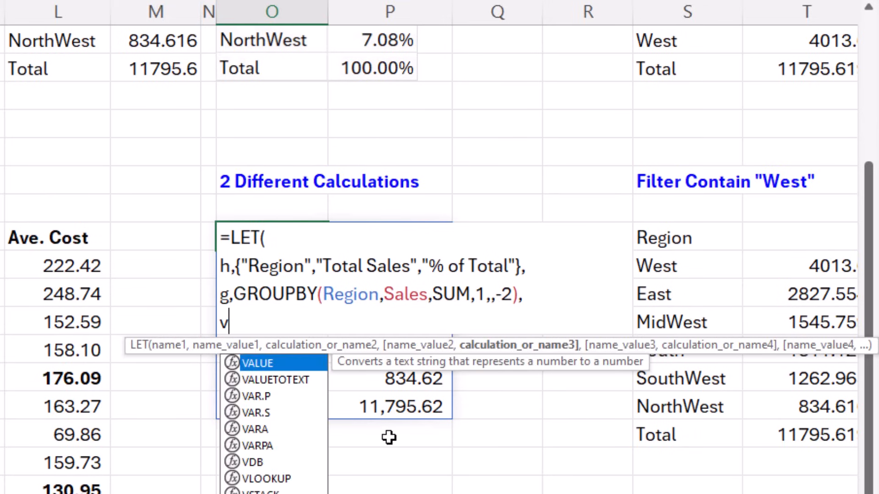
{"action": "type", "text": ",dr"}
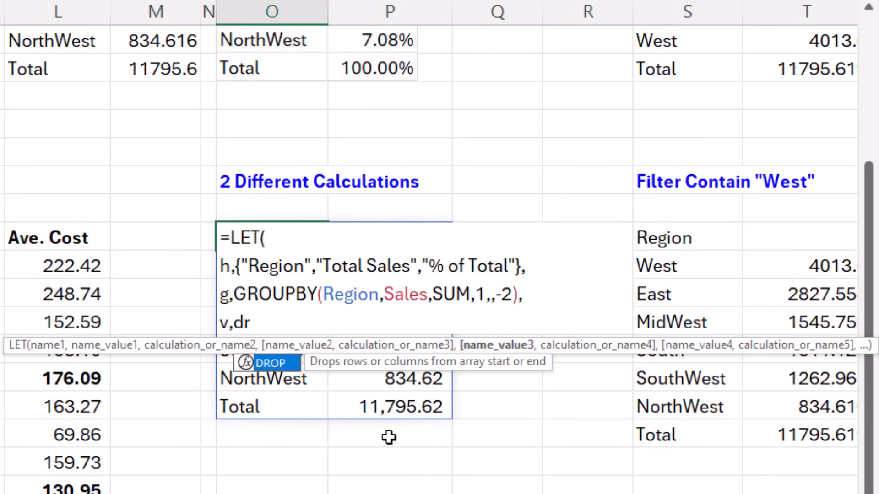
{"action": "key", "text": "Tab"}
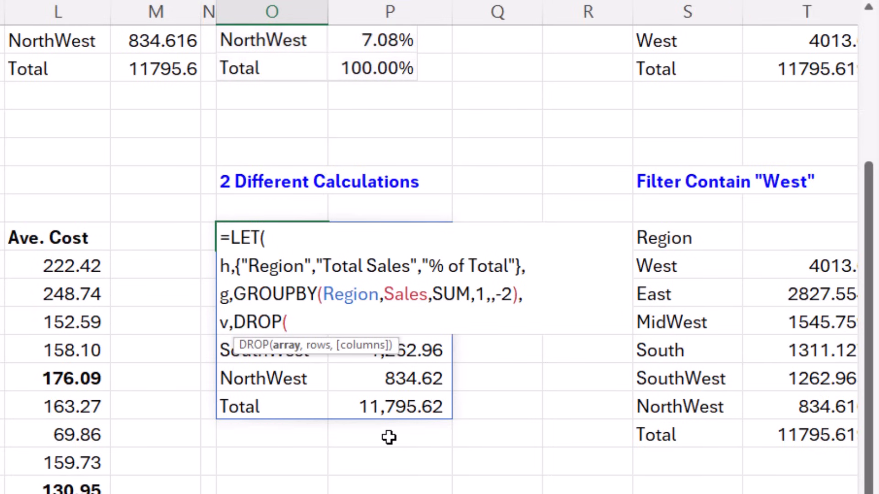
{"action": "type", "text": "g,"}
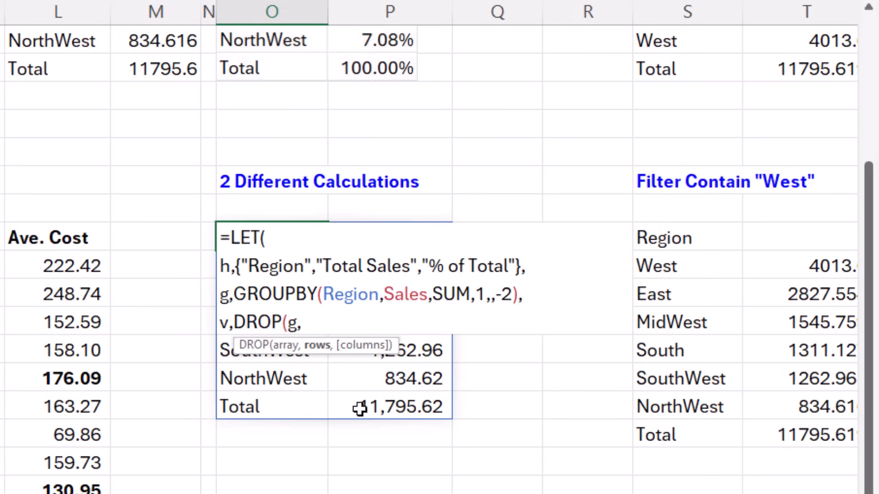
{"action": "type", "text": ","}
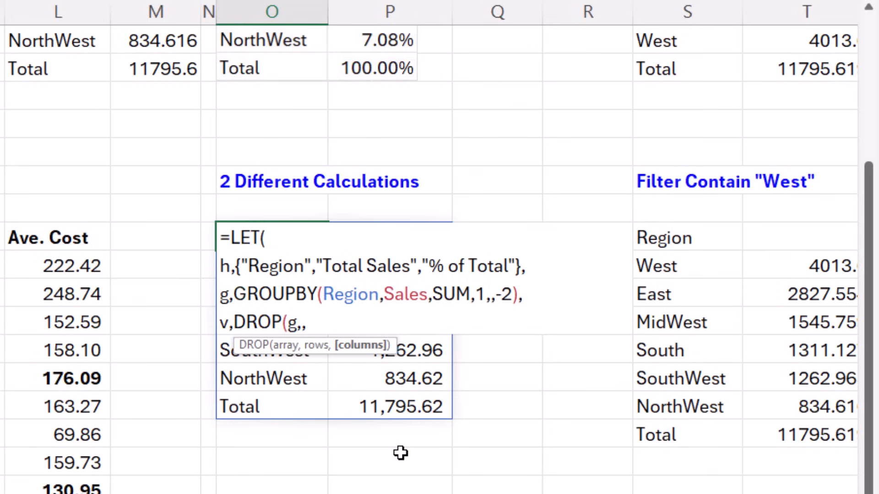
{"action": "type", "text": "1)"}
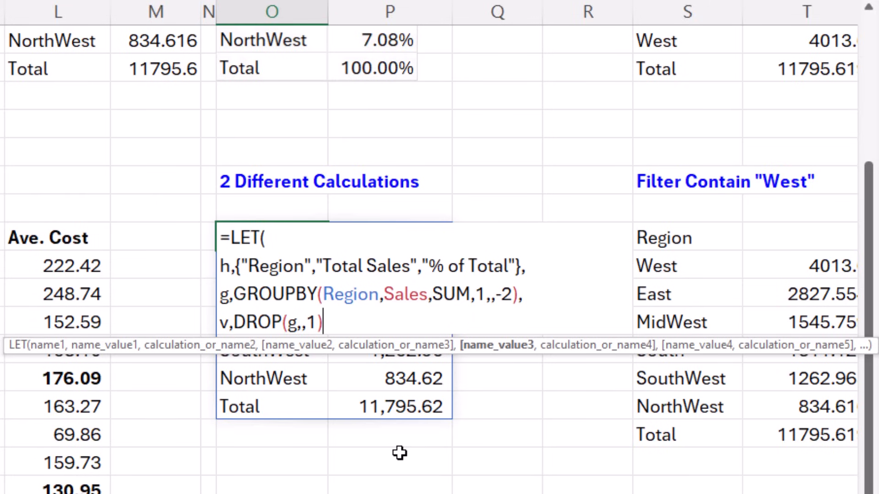
{"action": "type", "text": ","}
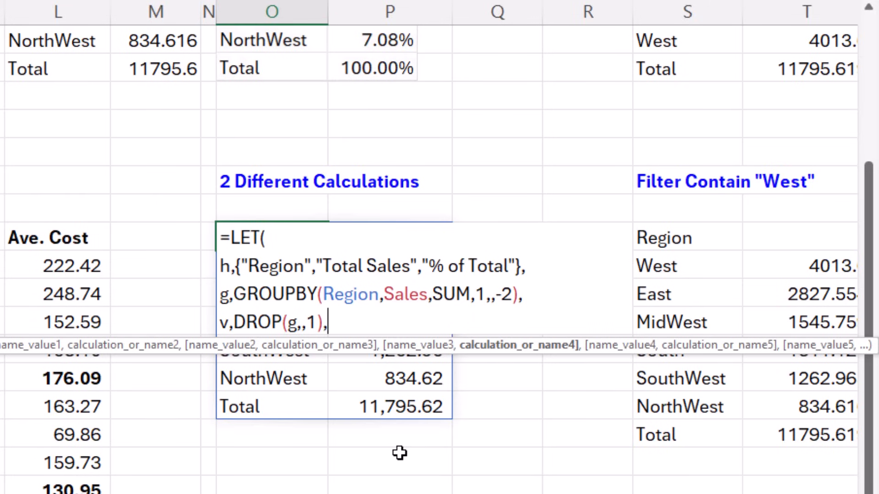
{"action": "key", "text": "alt+Return"}
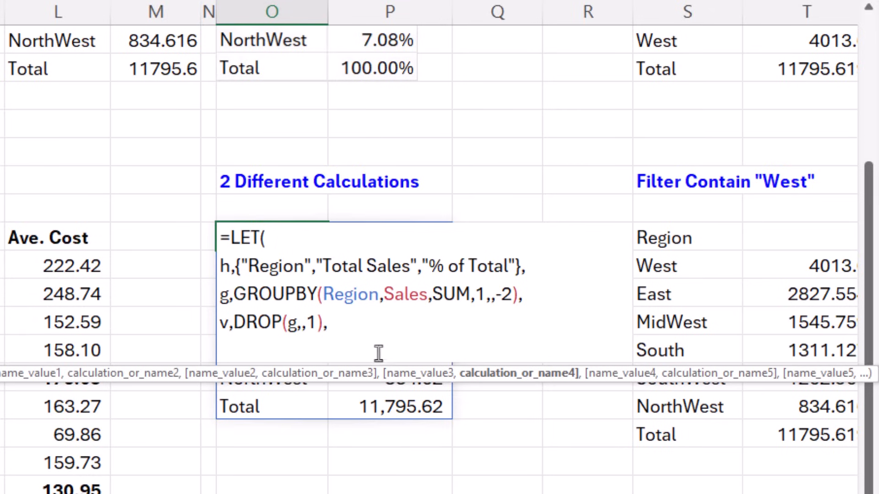
Step: Test the LET formula in O17 by returning variable h, and after that variable v, as its final calculation
{"action": "type", "text": "h)"}
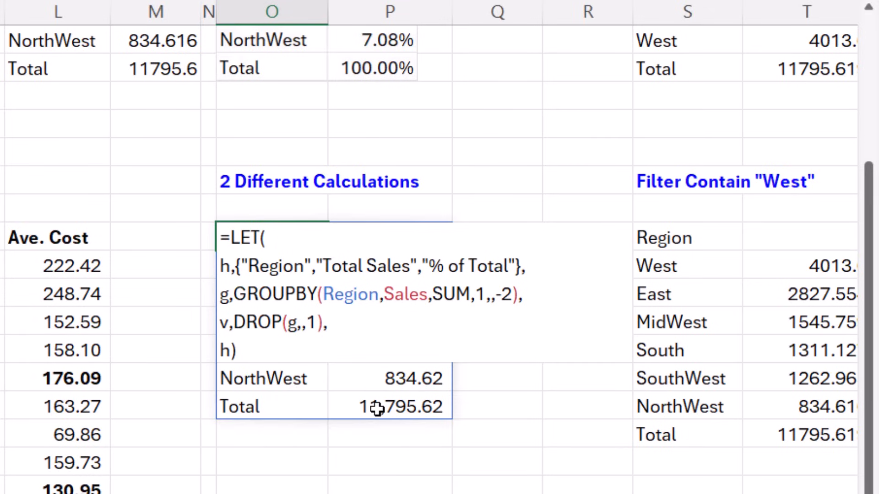
{"action": "key", "text": "Return"}
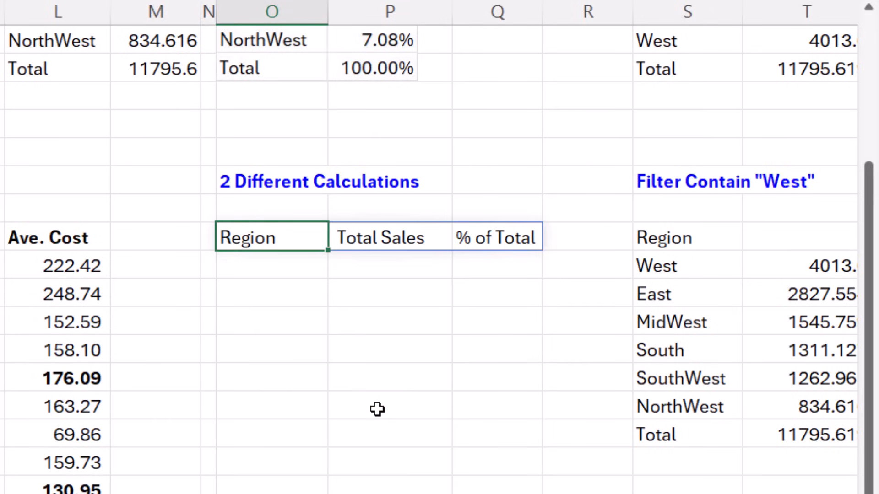
{"action": "key", "text": "F2"}
{"action": "key", "text": "BackSpace"}
{"action": "key", "text": "BackSpace"}
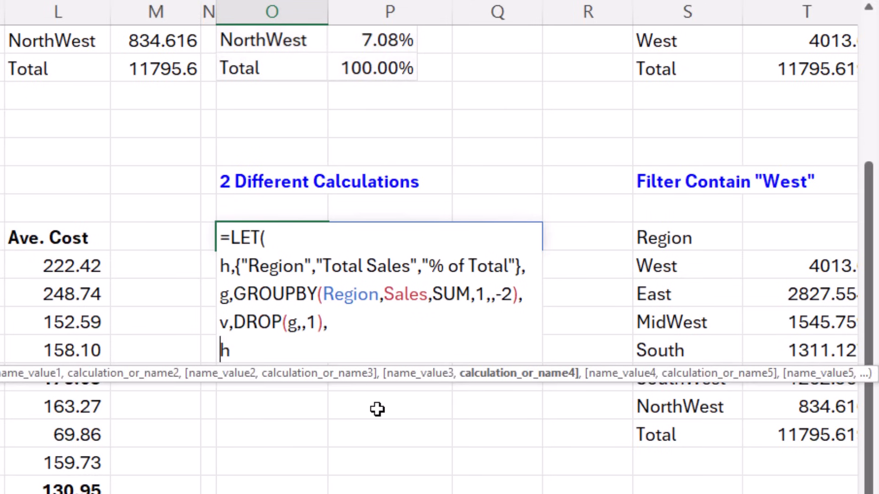
{"action": "type", "text": "v)"}
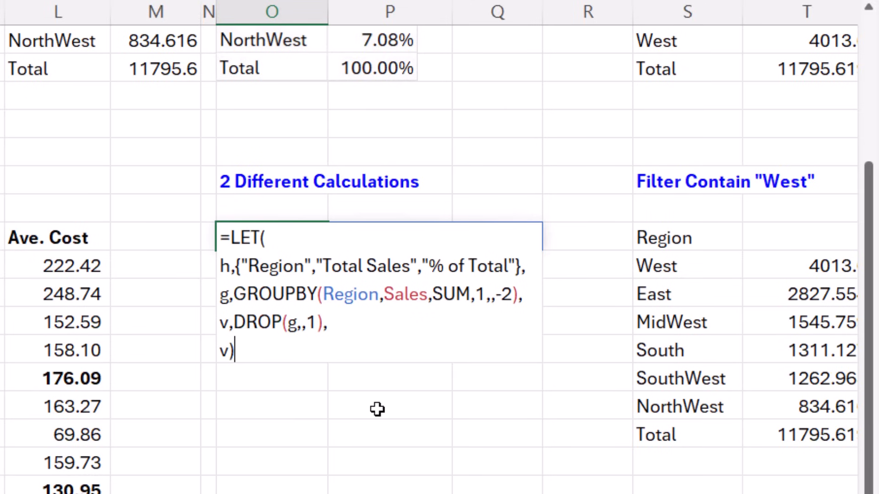
{"action": "key", "text": "Return"}
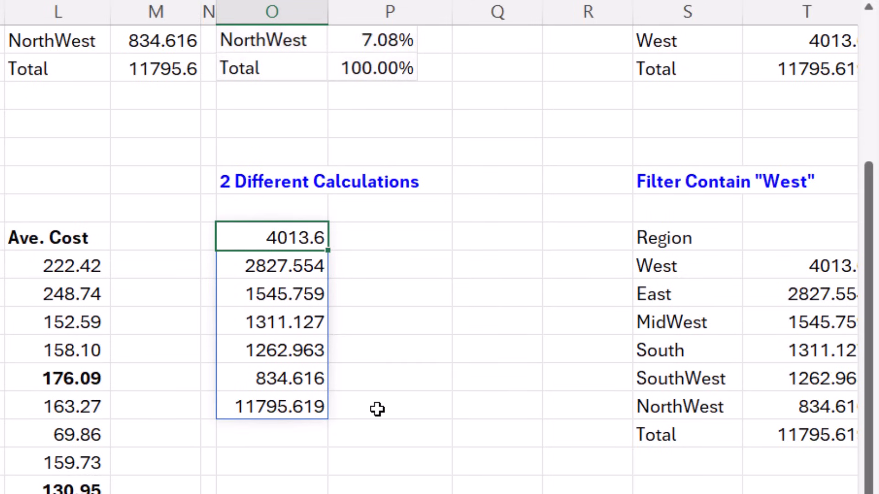
Step: Replace the returned v with variable t defined as TAKE(v,-1), and return t from the LET formula on a new line
{"action": "key", "text": "F2"}
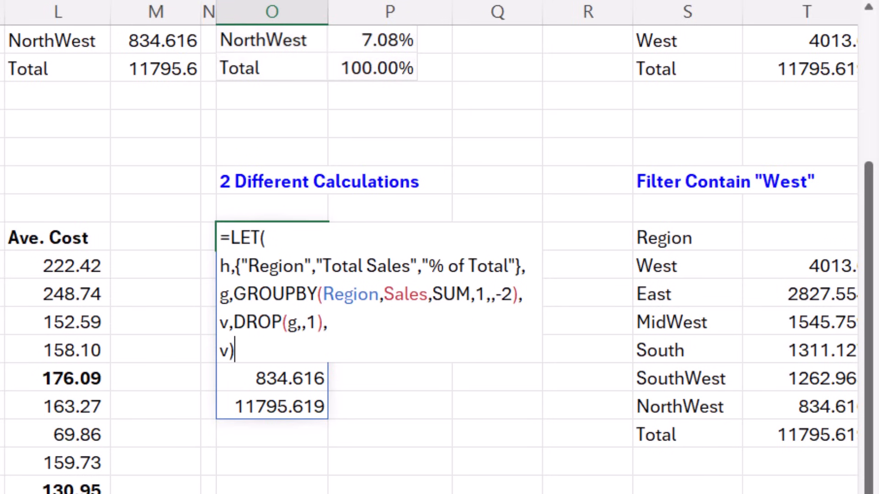
{"action": "key", "text": "BackSpace"}
{"action": "key", "text": "BackSpace"}
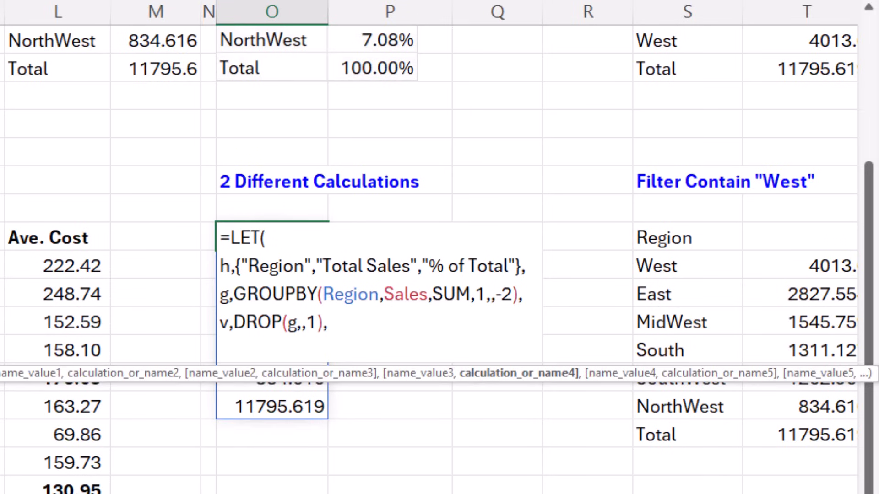
{"action": "type", "text": "t"}
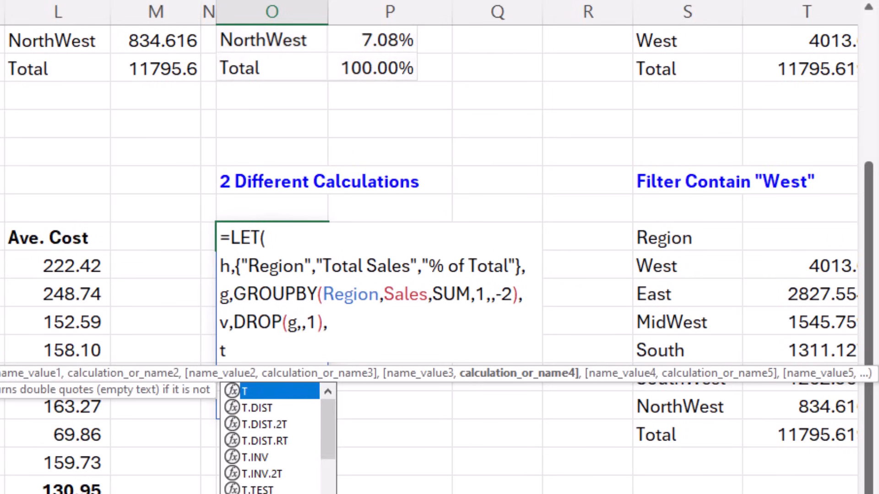
{"action": "type", "text": ",tak"}
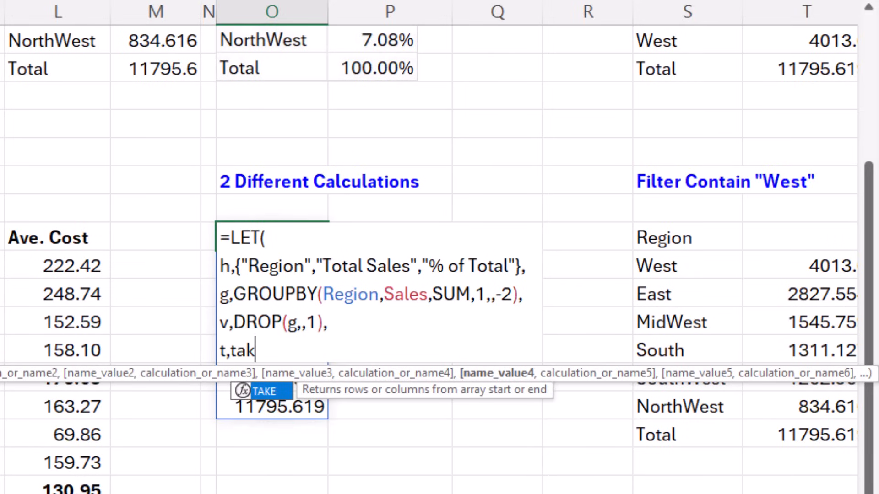
{"action": "key", "text": "Tab"}
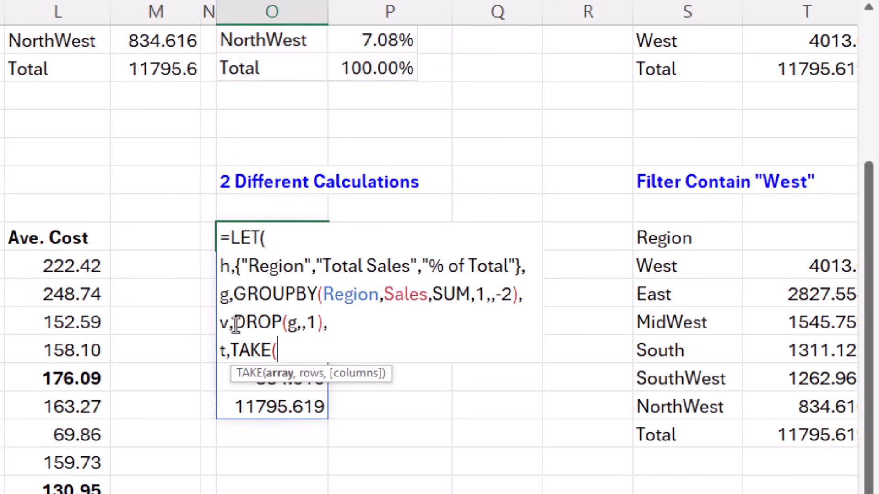
{"action": "type", "text": "v"}
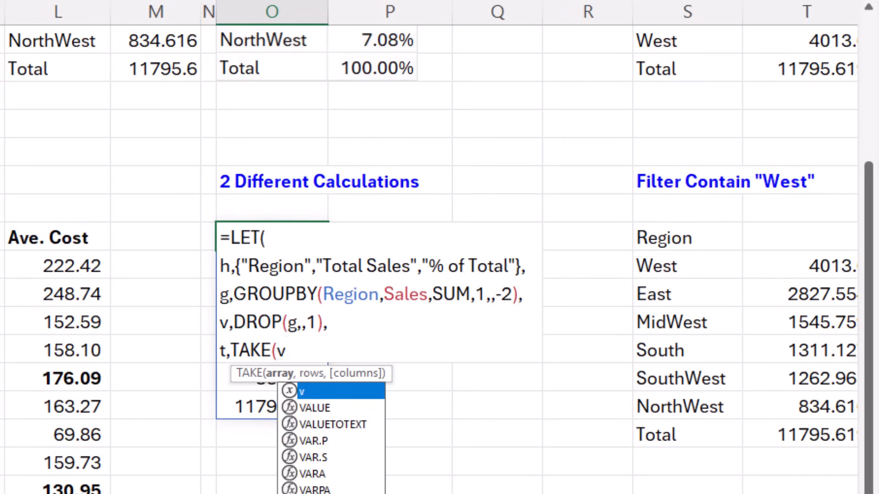
{"action": "type", "text": ","}
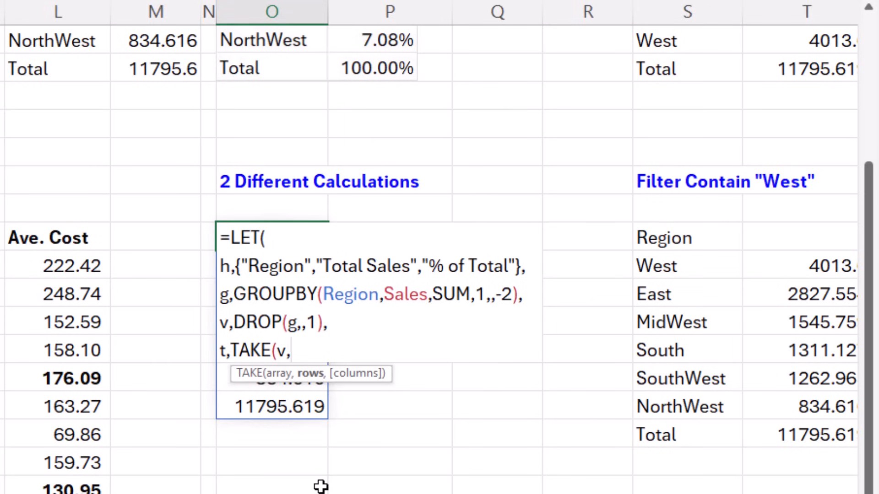
{"action": "type", "text": "-1),"}
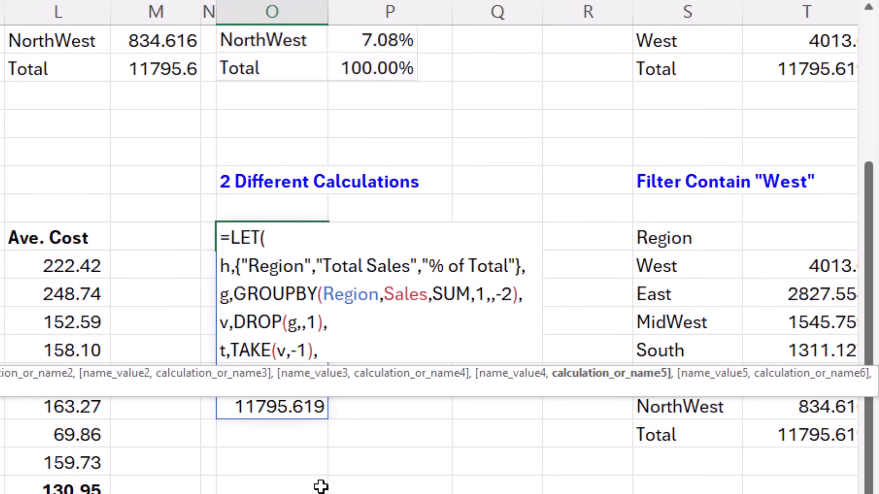
{"action": "key", "text": "alt+Return"}
{"action": "type", "text": "t)"}
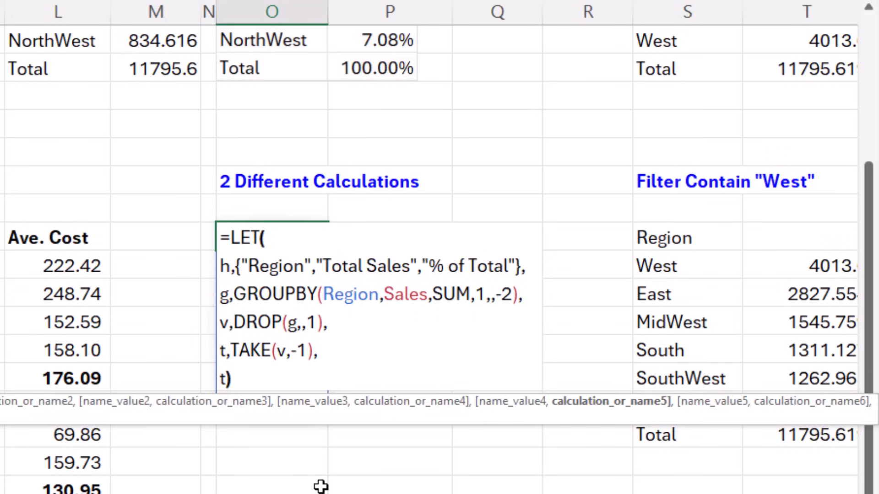
{"action": "key", "text": "ctrl+Return"}
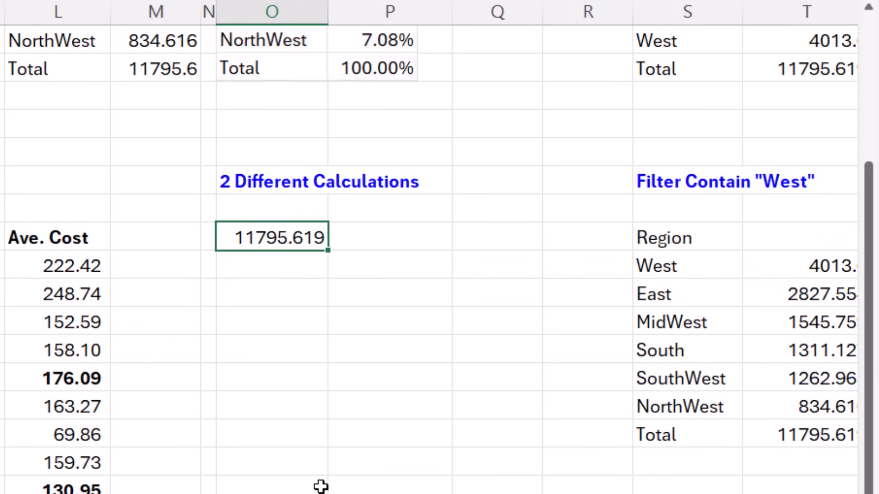
Step: Change the final calculation of the LET formula to v/t
{"action": "key", "text": "F2"}
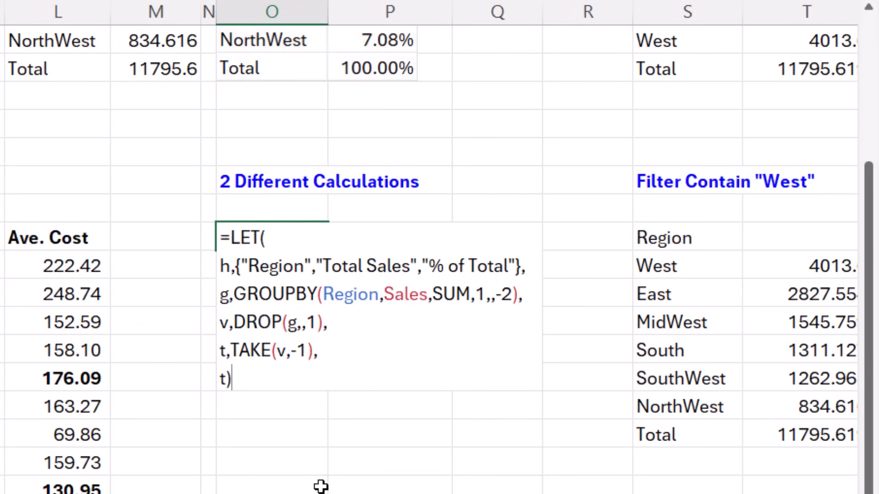
{"action": "key", "text": "BackSpace"}
{"action": "key", "text": "BackSpace"}
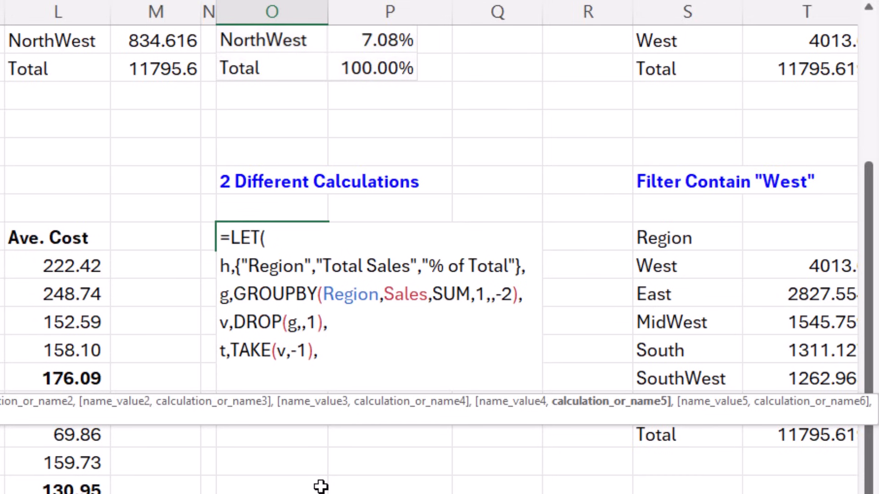
{"action": "type", "text": "v/t)"}
{"action": "key", "text": "ctrl+Return"}
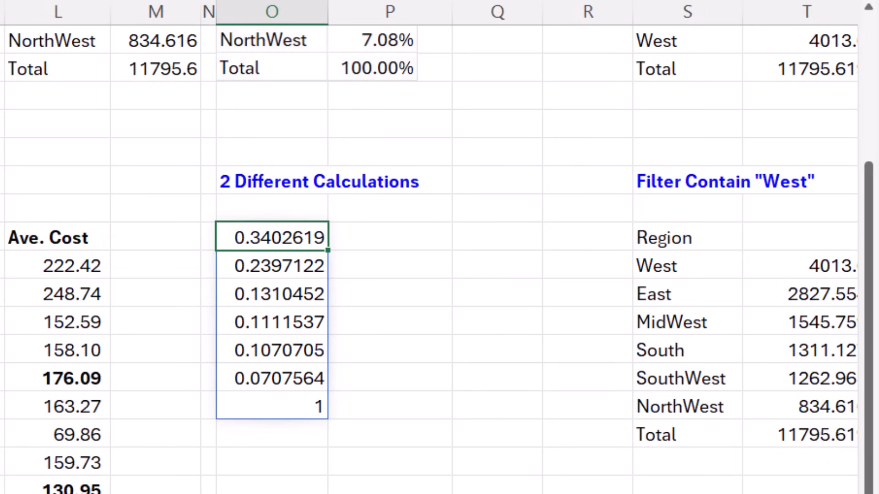
Step: Wrap the final calculation in HSTACK(g,v/t) to append the percentage column to the grouped result
{"action": "key", "text": "F2"}
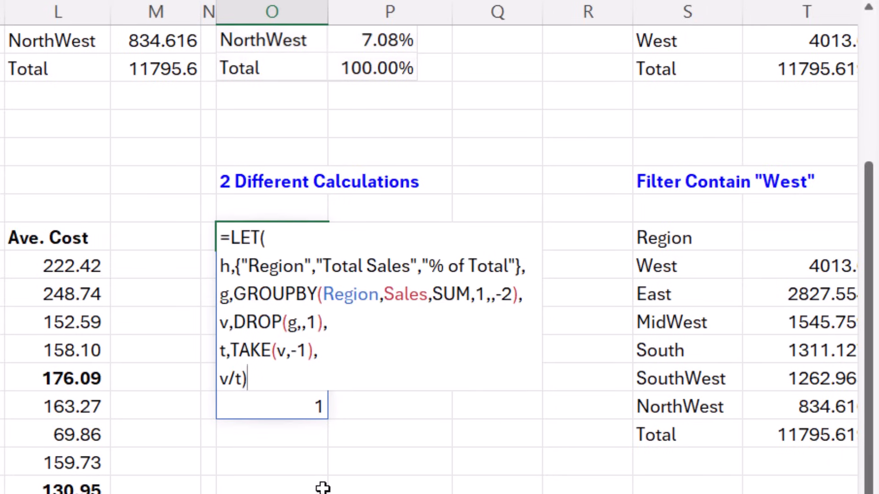
{"action": "left_click", "coordinate": [219, 380]}
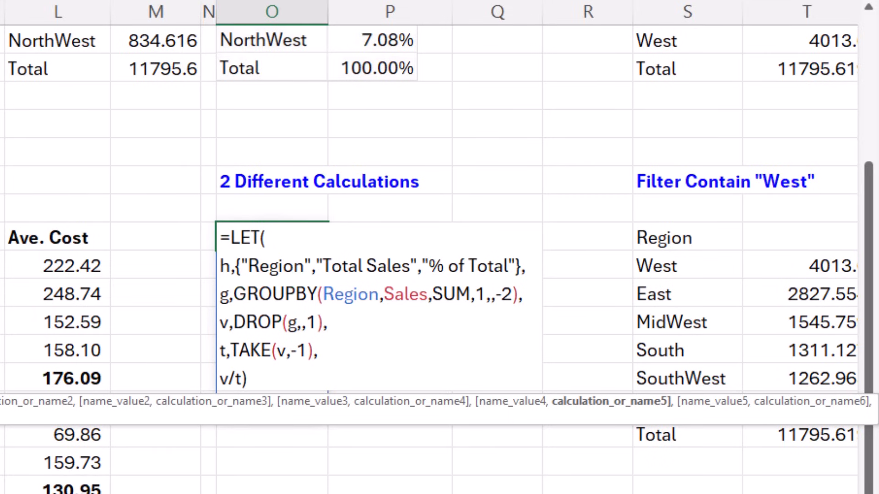
{"action": "type", "text": "hs"}
{"action": "key", "text": "Tab"}
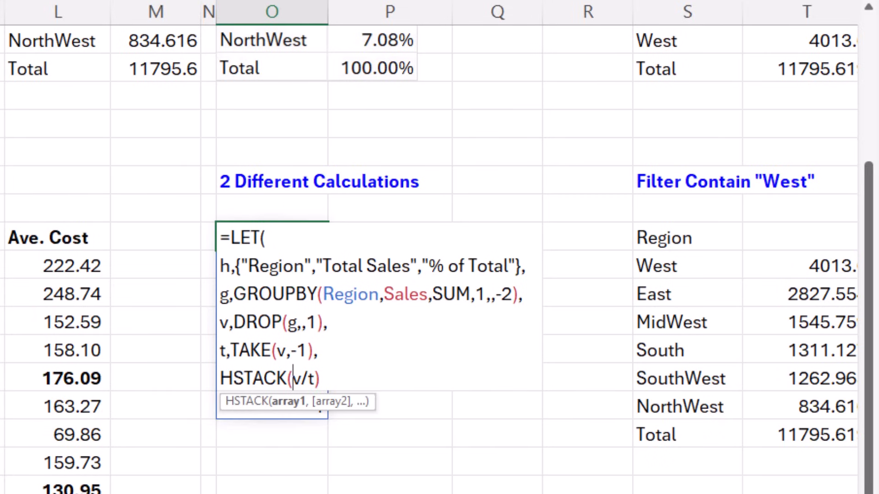
{"action": "type", "text": "g,"}
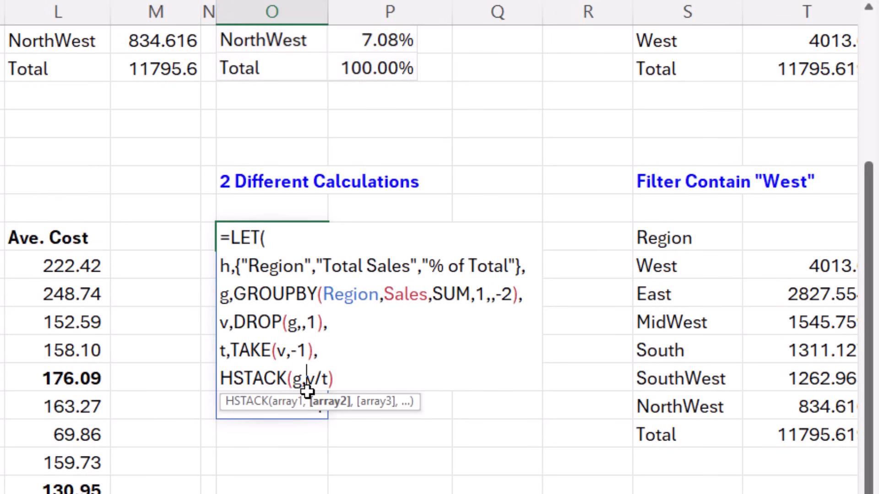
{"action": "left_click", "coordinate": [350, 379]}
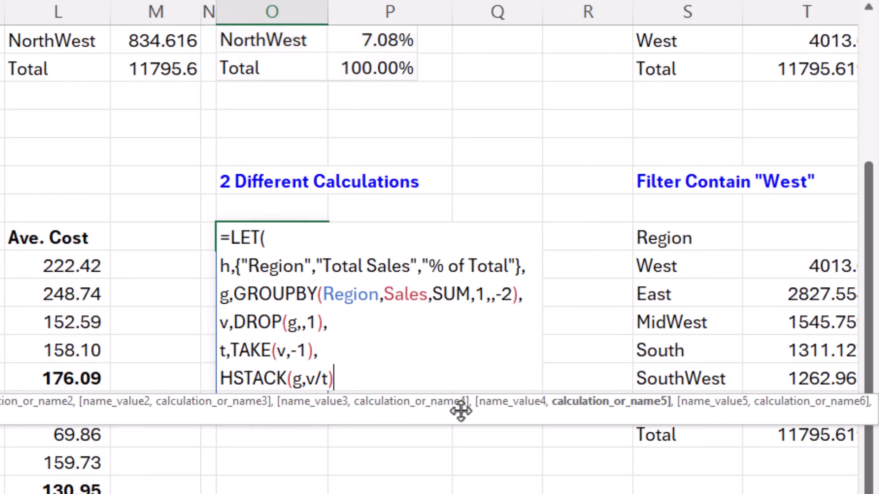
{"action": "type", "text": ")"}
{"action": "key", "text": "ctrl+Return"}
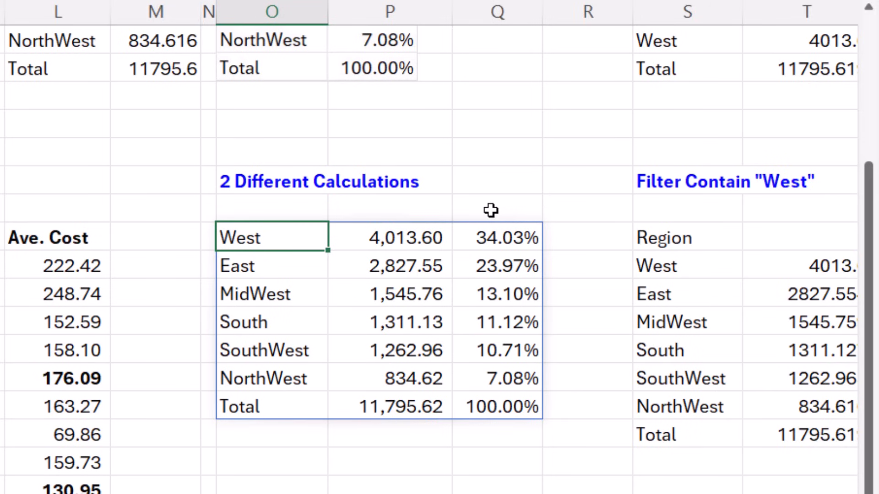
Step: Wrap the HSTACK expression in VSTACK with h as the first array to place the headers above the report
{"action": "key", "text": "F2"}
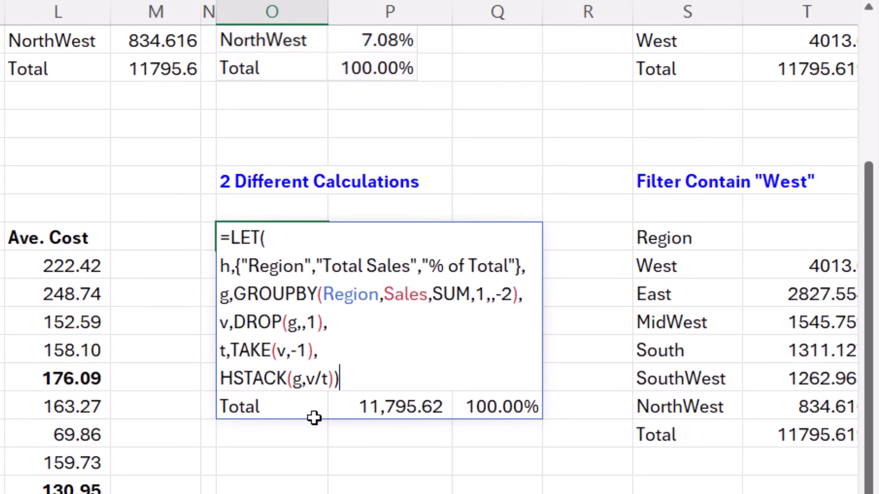
{"action": "left_click", "coordinate": [220, 379]}
{"action": "type", "text": "vs"}
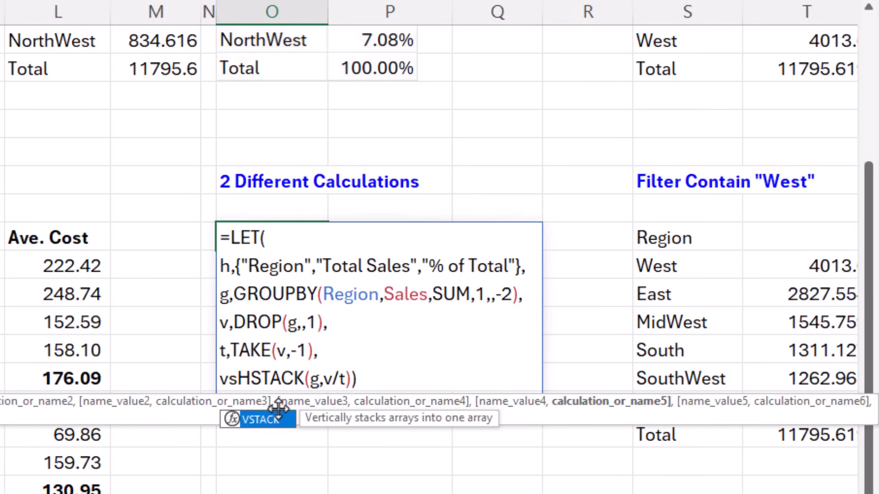
{"action": "key", "text": "Tab"}
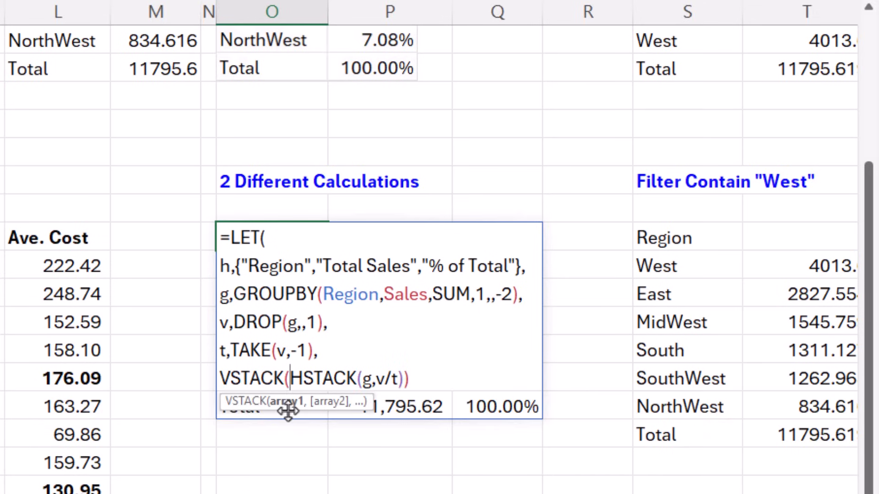
{"action": "type", "text": "h"}
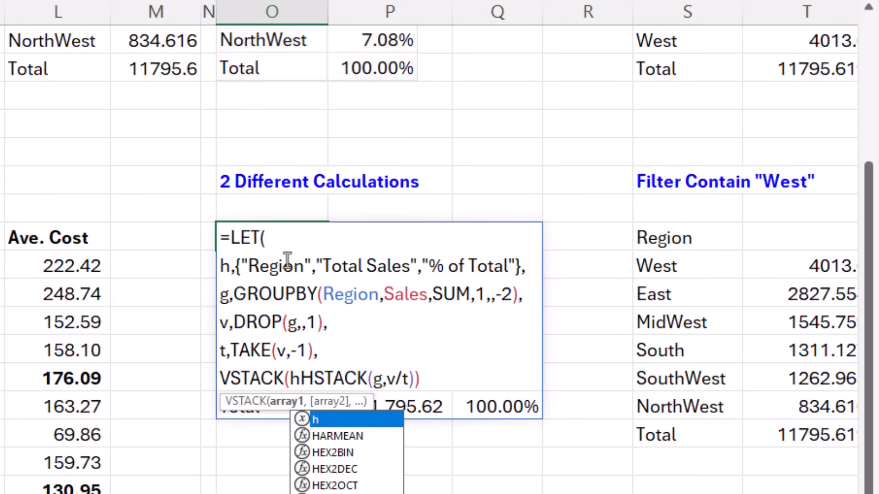
{"action": "type", "text": ","}
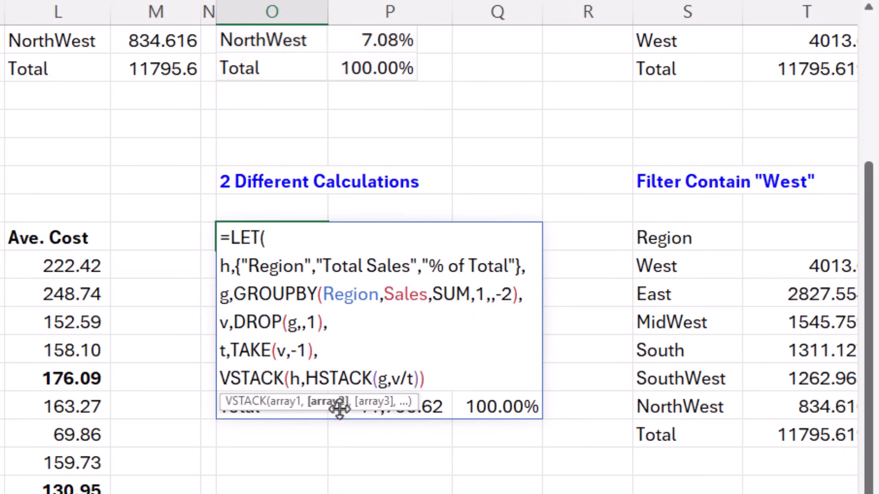
{"action": "left_click", "coordinate": [449, 380]}
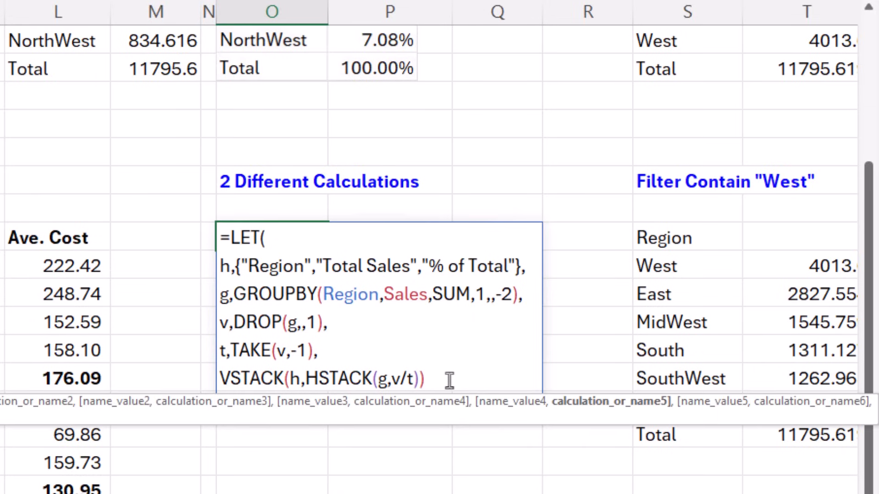
{"action": "type", "text": ")"}
{"action": "key", "text": "ctrl+Return"}
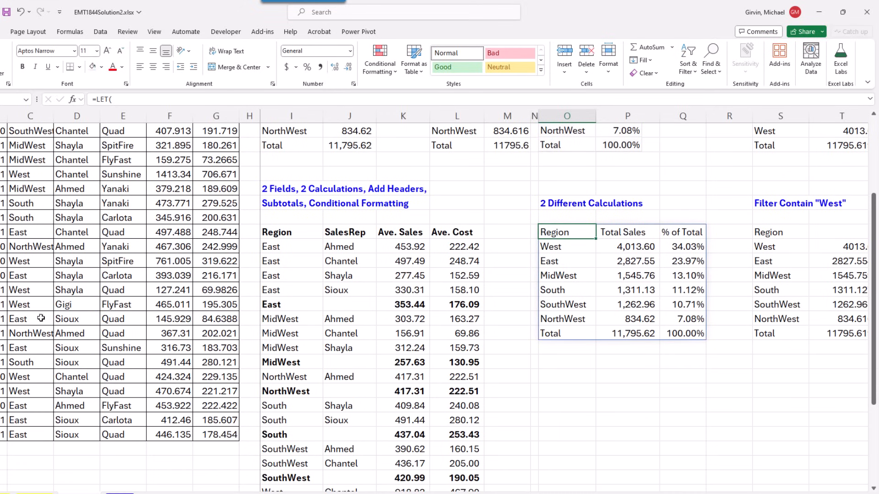
Step: Test the reports by changing the Region of the 465.011 sales record to z, and undo the change
{"action": "left_click", "coordinate": [35, 308]}
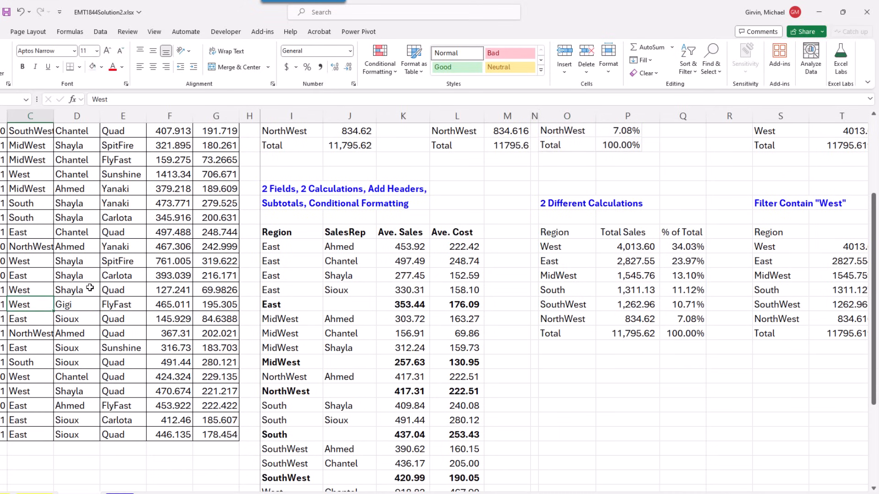
{"action": "type", "text": "z"}
{"action": "key", "text": "ctrl+Return"}
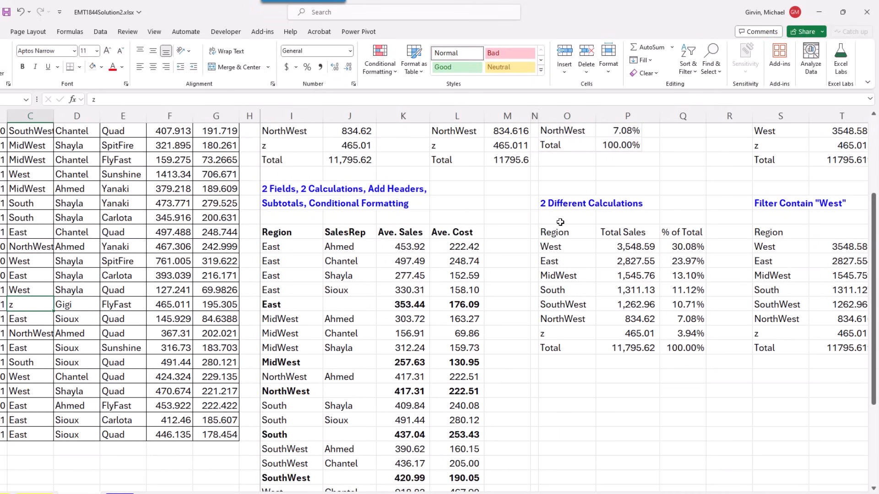
{"action": "key", "text": "ctrl+z"}
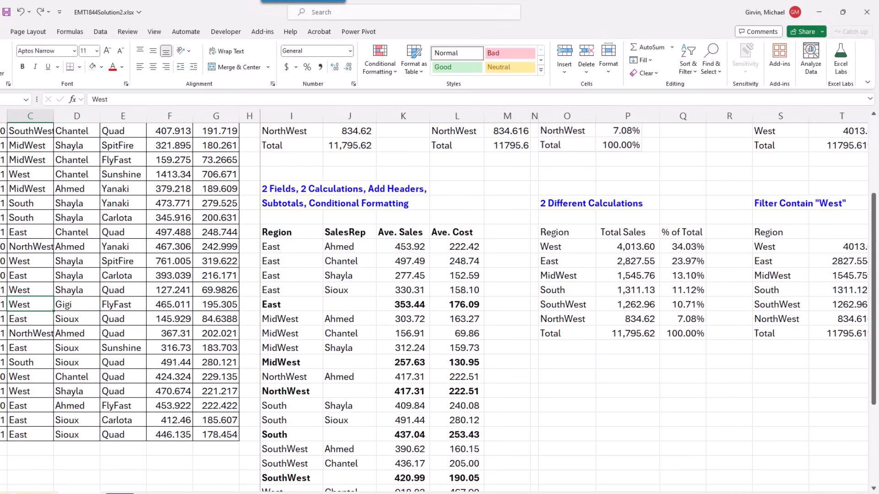
Step: Add SEARCH as the filter_array argument of the GROUPBY formula under Filter Contain "West"
{"action": "scroll", "coordinate": [563, 302], "scroll_direction": "right", "scroll_amount": 5}
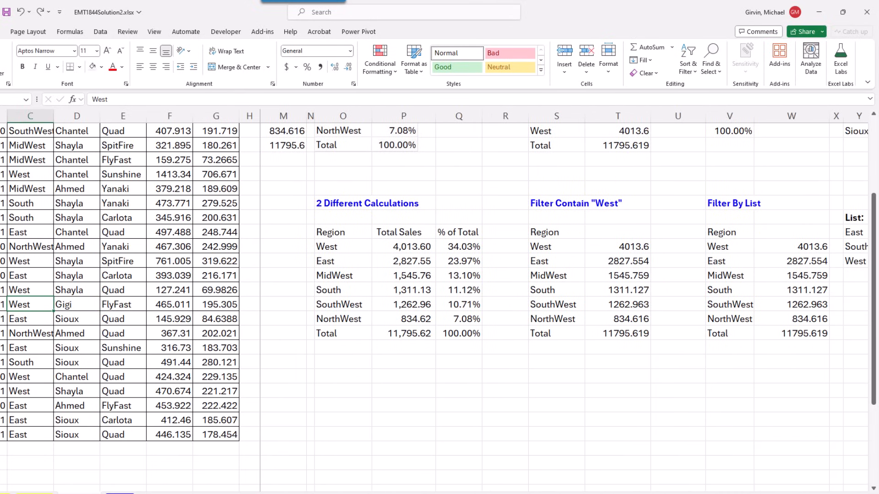
{"action": "scroll", "coordinate": [719, 388], "scroll_direction": "right", "scroll_amount": 1}
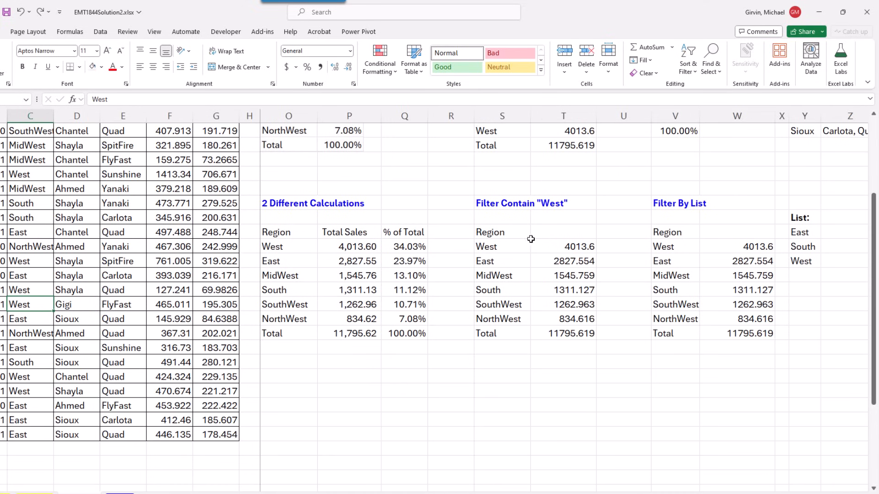
{"action": "double_click", "coordinate": [501, 233]}
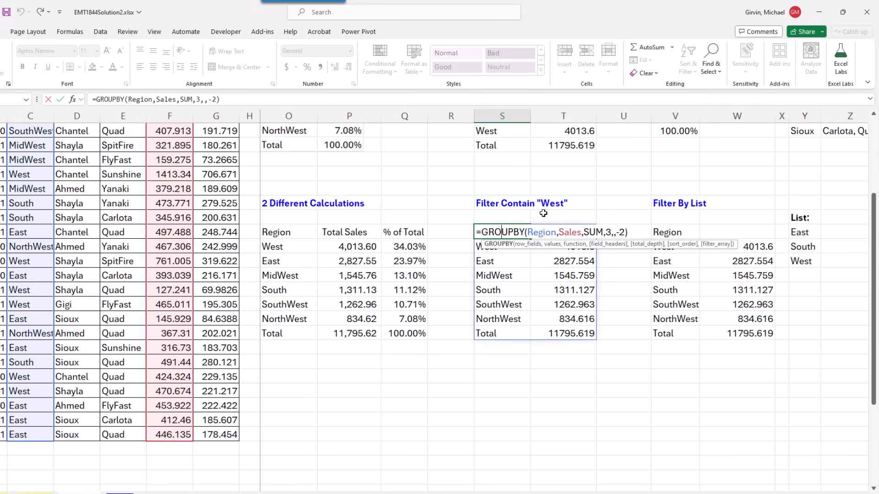
{"action": "key", "text": "Escape"}
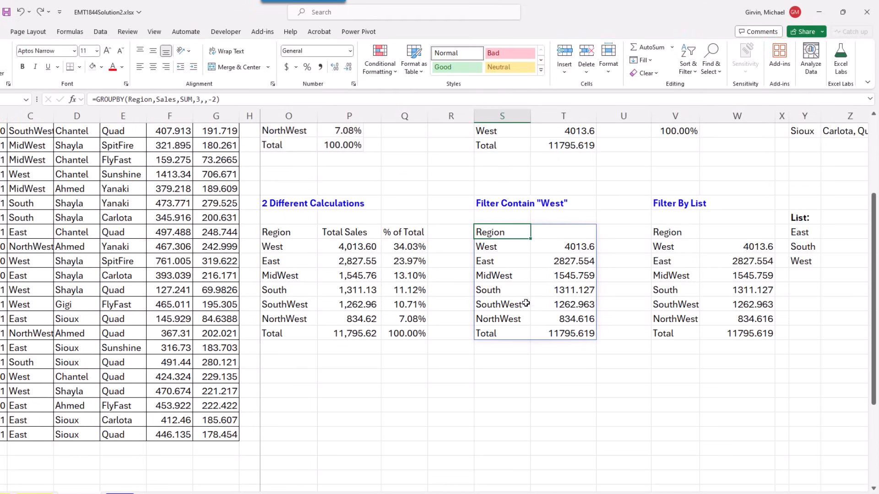
{"action": "key", "text": "F2"}
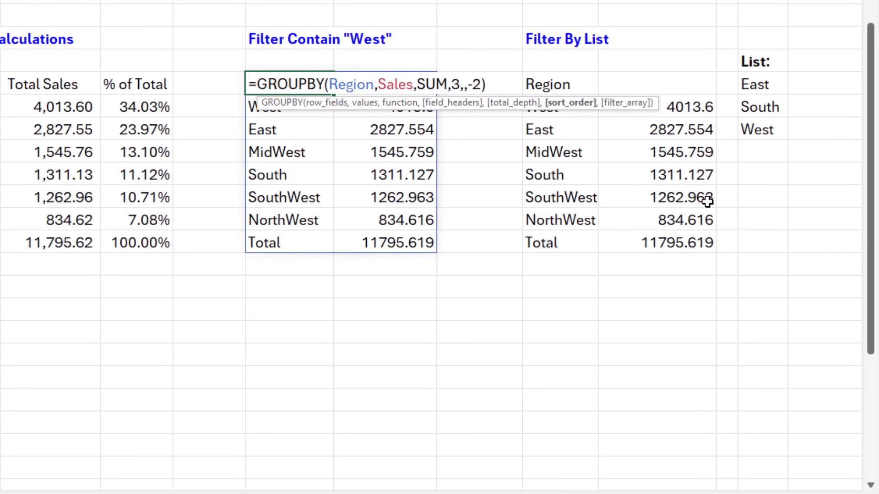
{"action": "type", "text": ","}
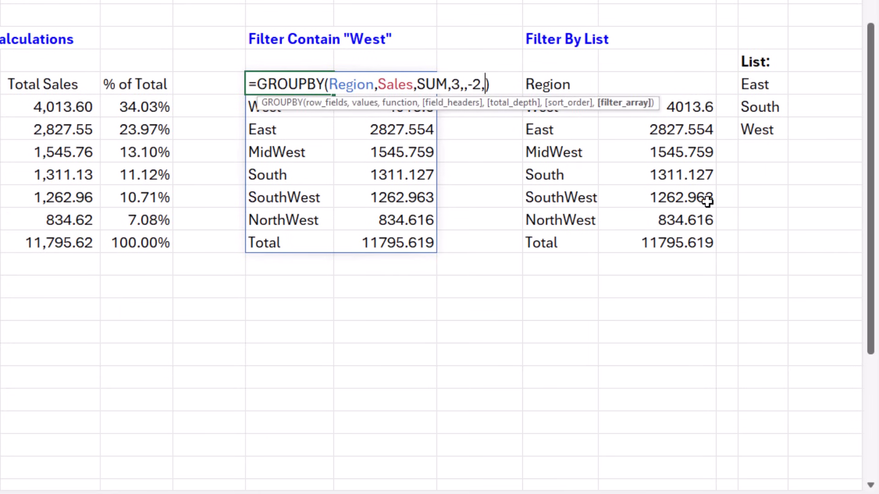
{"action": "type", "text": "se"}
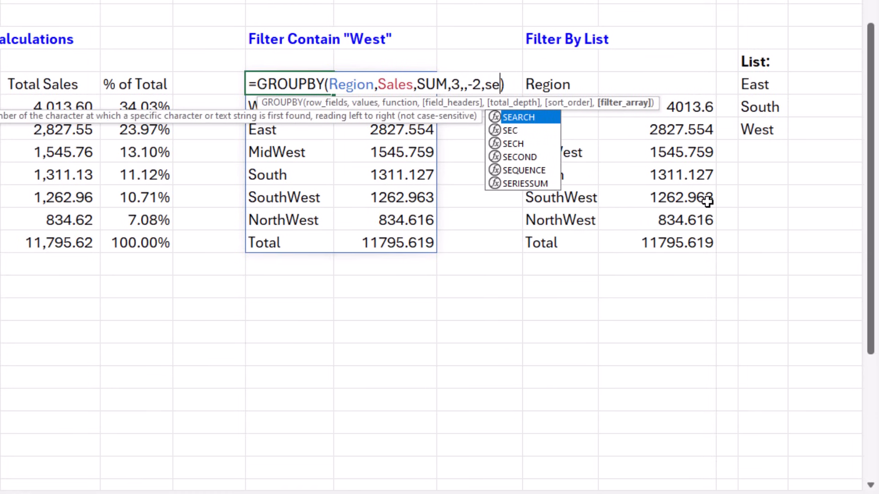
{"action": "key", "text": "Tab"}
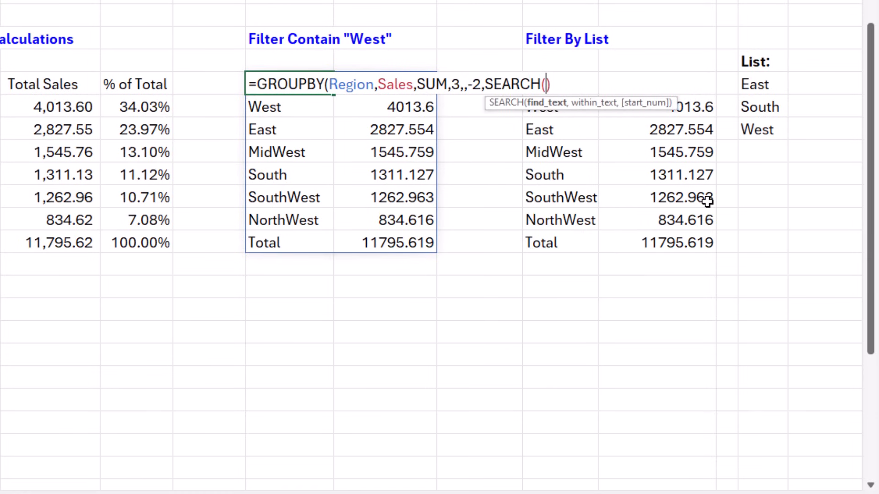
Step: Set SEARCH to find "West" within the Region data in C3:C31
{"action": "key", "text": "Left"}
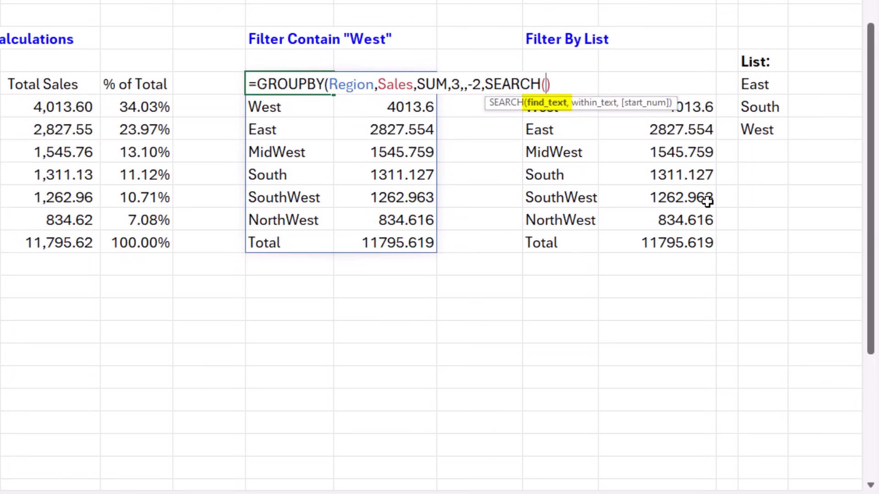
{"action": "type", "text": "\"E"}
{"action": "key", "text": "BackSpace"}
{"action": "type", "text": "West\","}
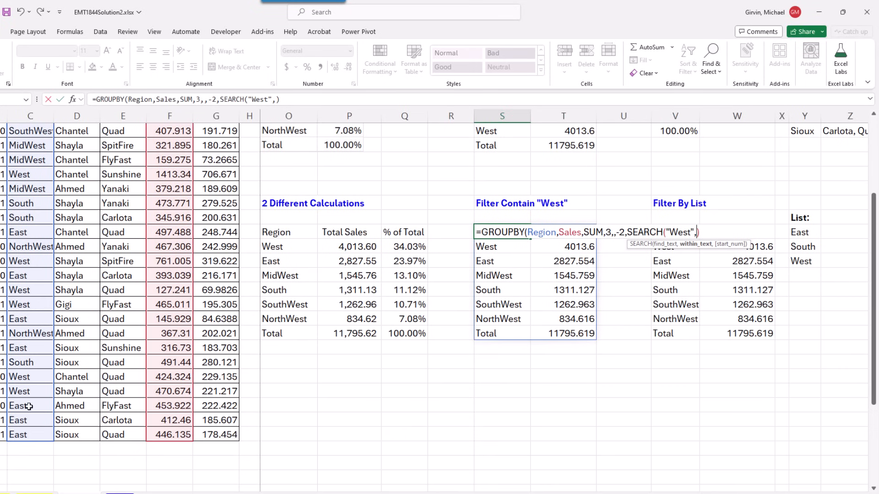
{"action": "left_click_drag", "start_coordinate": [29, 434], "coordinate": [28, 159]}
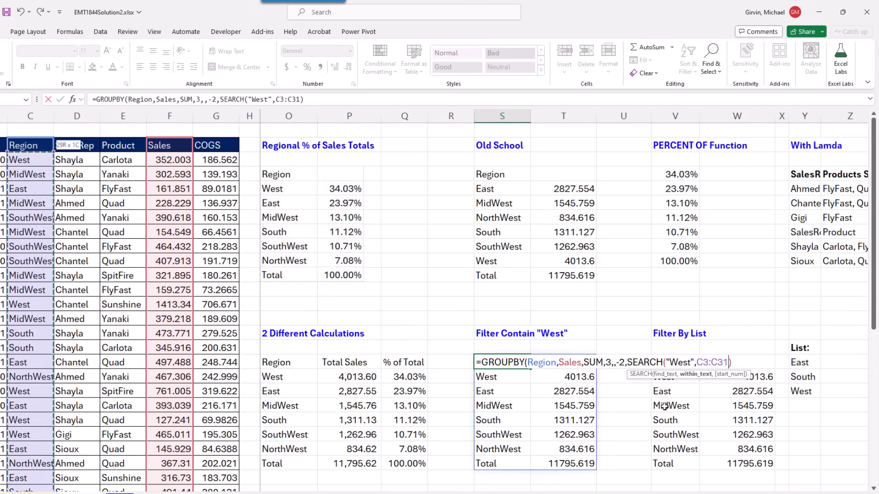
Step: Preview the array from the SEARCH expression, wrap it in ISNUMBER, and enter the completed GROUPBY formula
{"action": "scroll", "coordinate": [668, 406], "scroll_direction": "down", "scroll_amount": 1}
{"action": "left_click", "coordinate": [627, 319]}
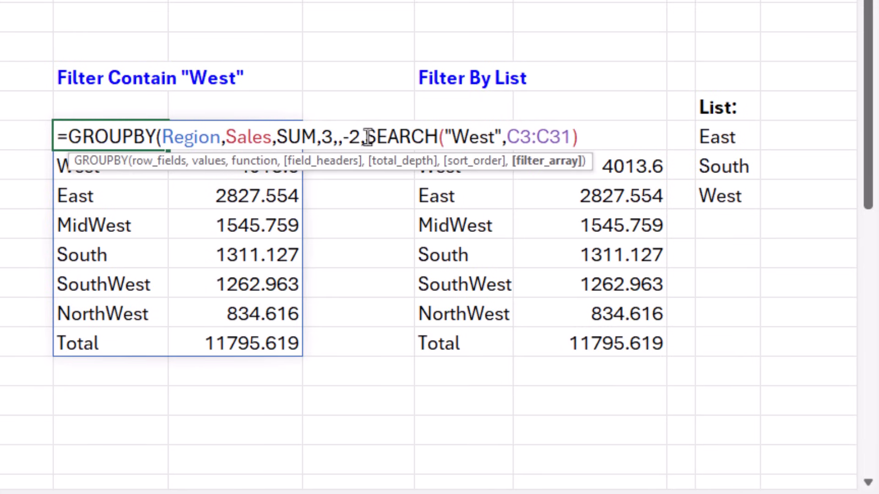
{"action": "left_click_drag", "start_coordinate": [368, 137], "coordinate": [580, 138]}
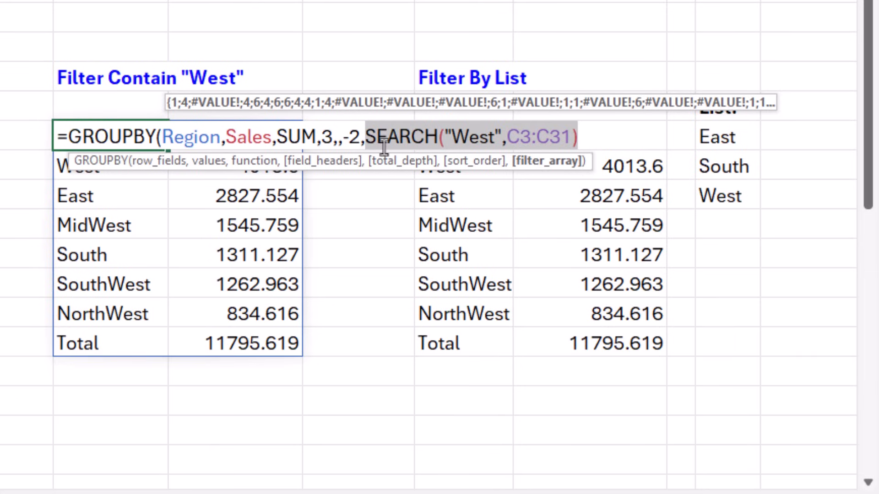
{"action": "key", "text": "Left"}
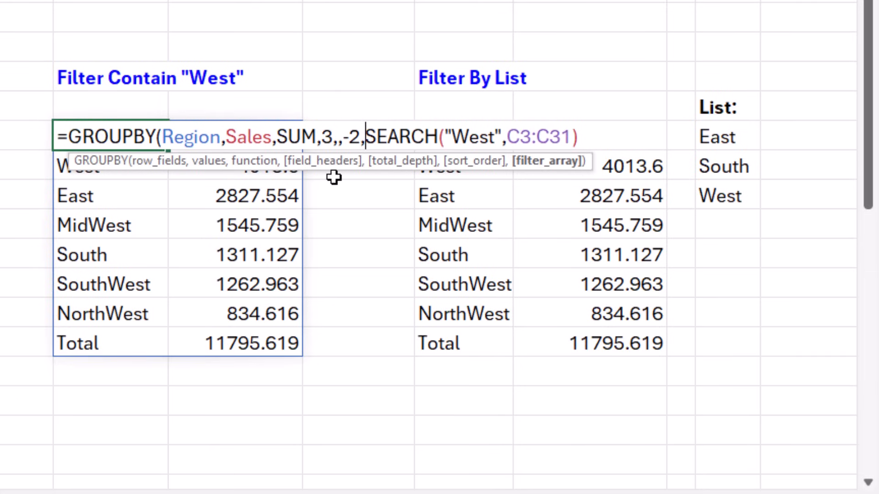
{"action": "type", "text": "isnu"}
{"action": "key", "text": "Tab"}
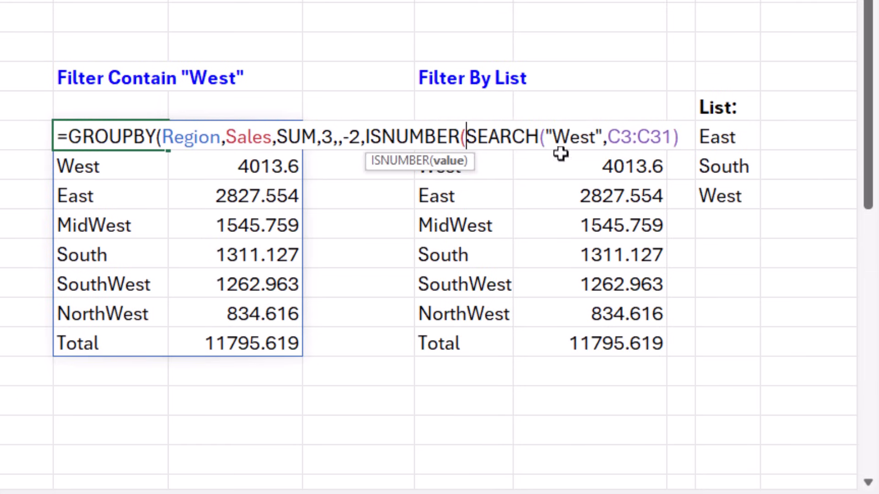
{"action": "type", "text": "))"}
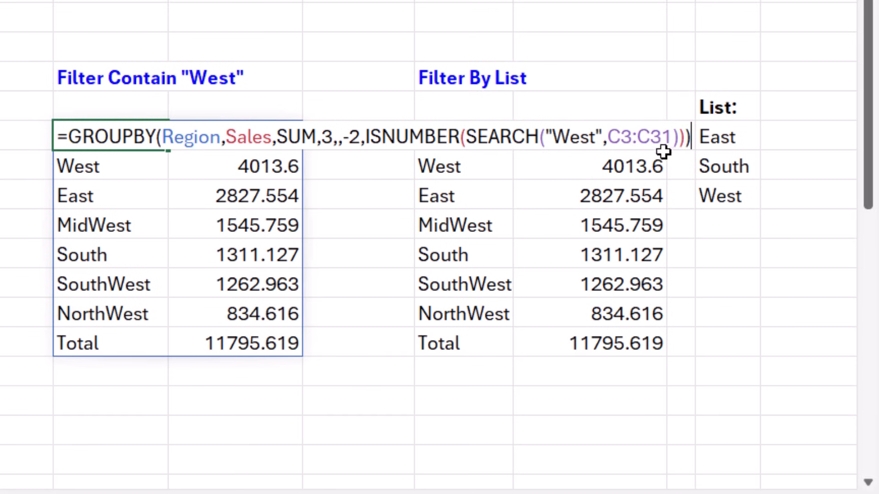
{"action": "left_click", "coordinate": [685, 138]}
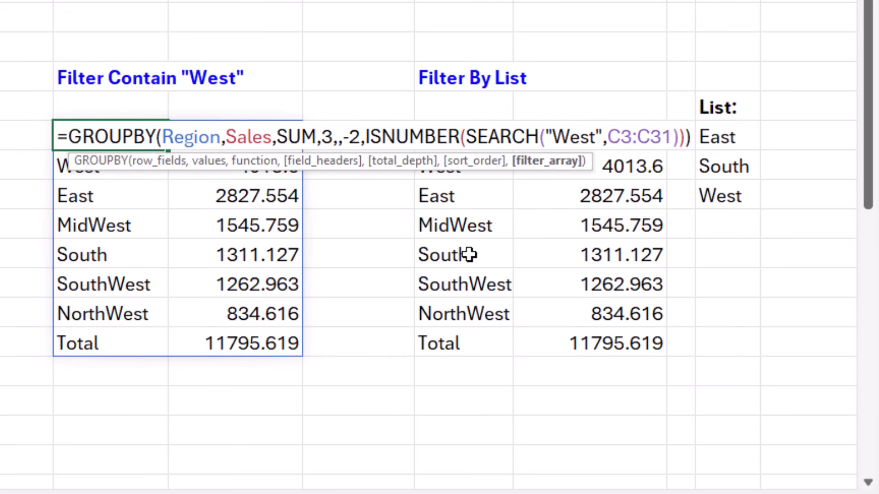
{"action": "key", "text": "ctrl+Return"}
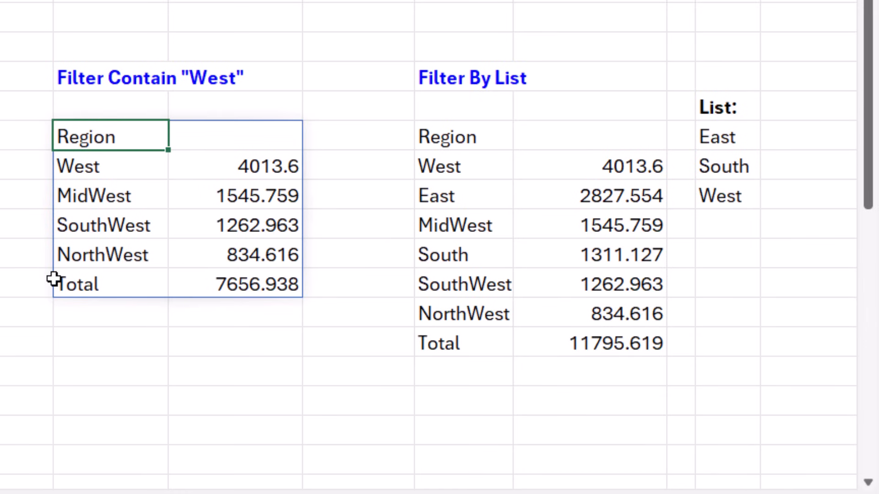
{"action": "key", "text": "F2"}
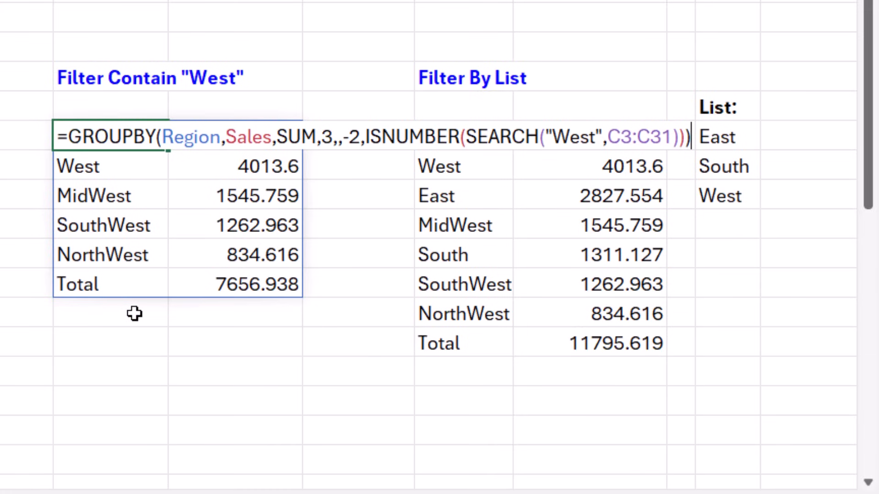
{"action": "key", "text": "Escape"}
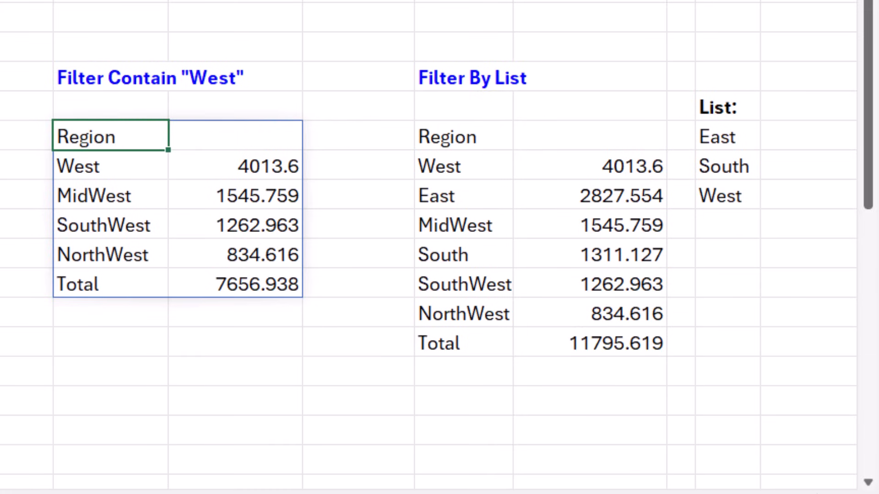
Step: Add XMATCH as the filter_array argument of the GROUPBY formula in V17 under Filter By List
{"action": "scroll", "coordinate": [561, 320], "scroll_direction": "right", "scroll_amount": 5}
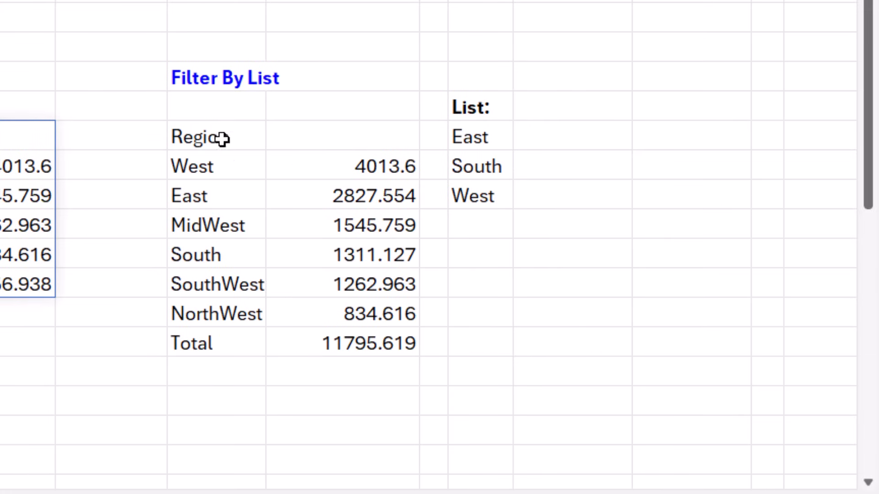
{"action": "left_click", "coordinate": [222, 137]}
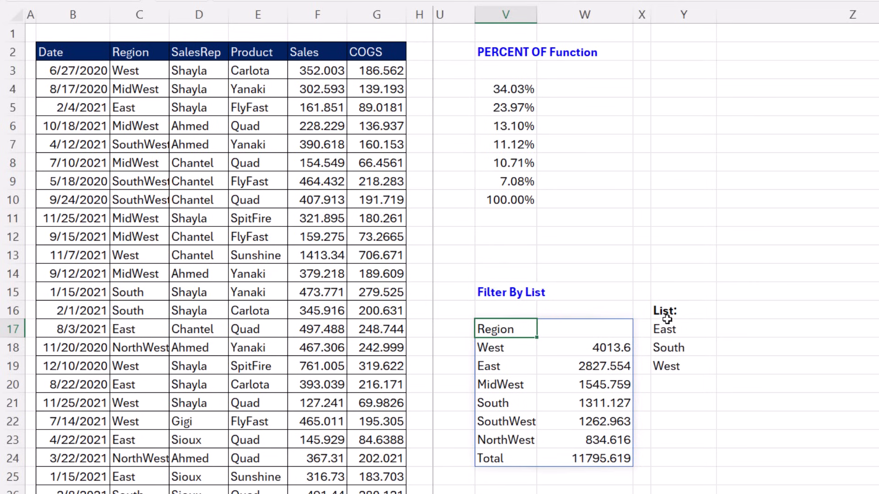
{"action": "key", "text": "F2"}
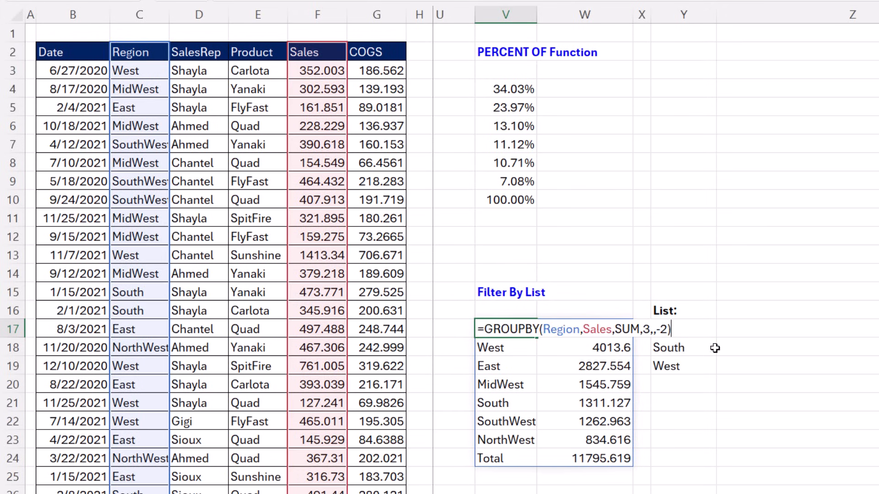
{"action": "key", "text": "BackSpace"}
{"action": "type", "text": ","}
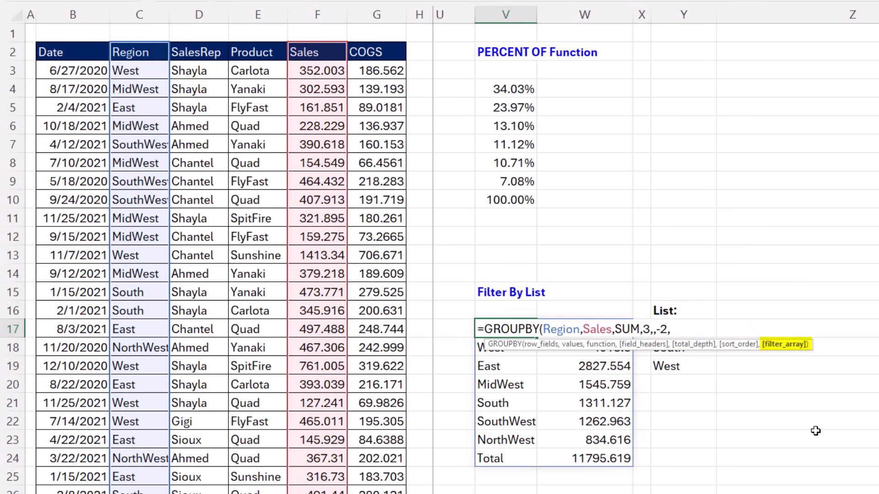
{"action": "type", "text": "XM"}
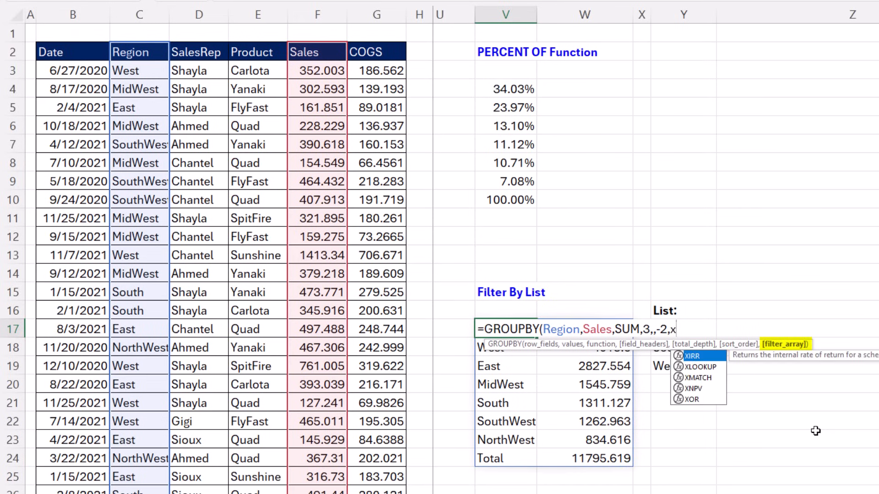
{"action": "key", "text": "Tab"}
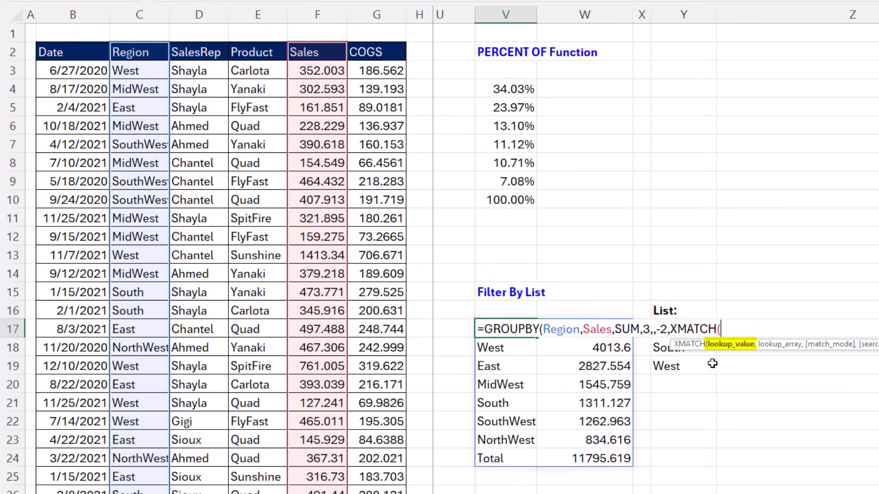
Step: Complete XMATCH with the Region data C3:C31 as lookup value and the list Y17:Y19 as lookup array
{"action": "left_click", "coordinate": [149, 71]}
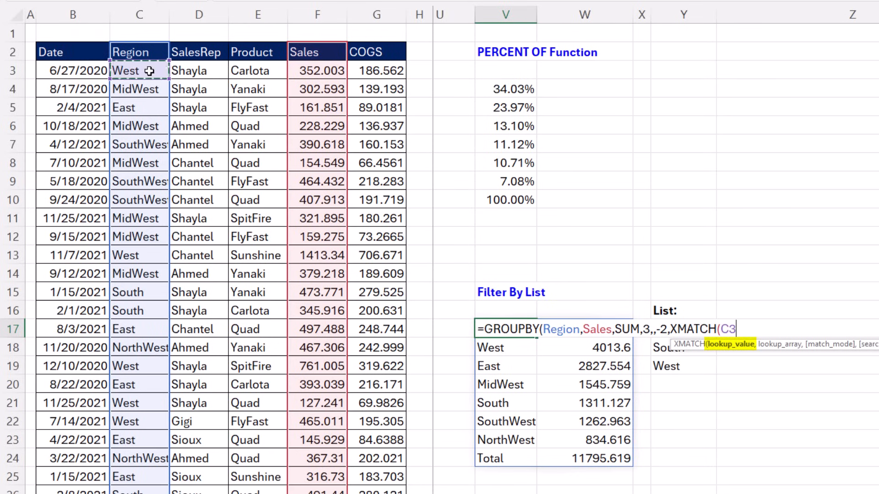
{"action": "key", "text": "ctrl+shift+Down"}
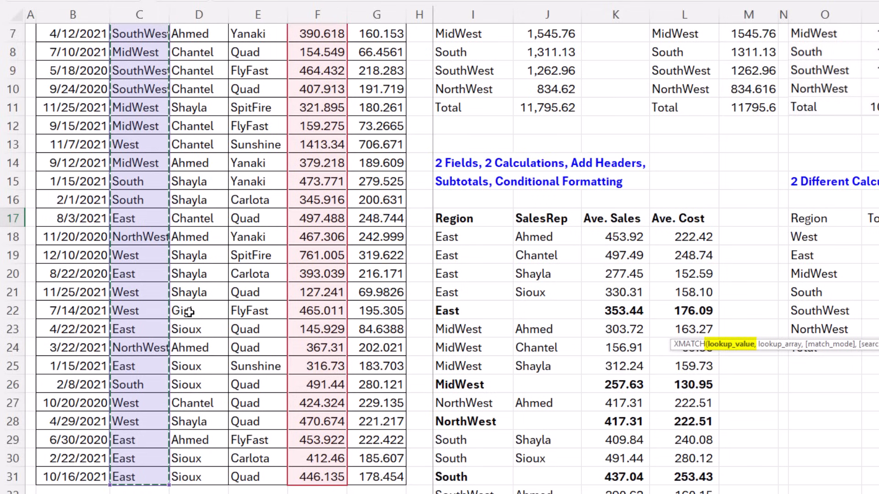
{"action": "key", "text": "ctrl+BackSpace"}
{"action": "type", "text": ",Sales,SUM,3,,-2,XMATCH(C3:C31,"}
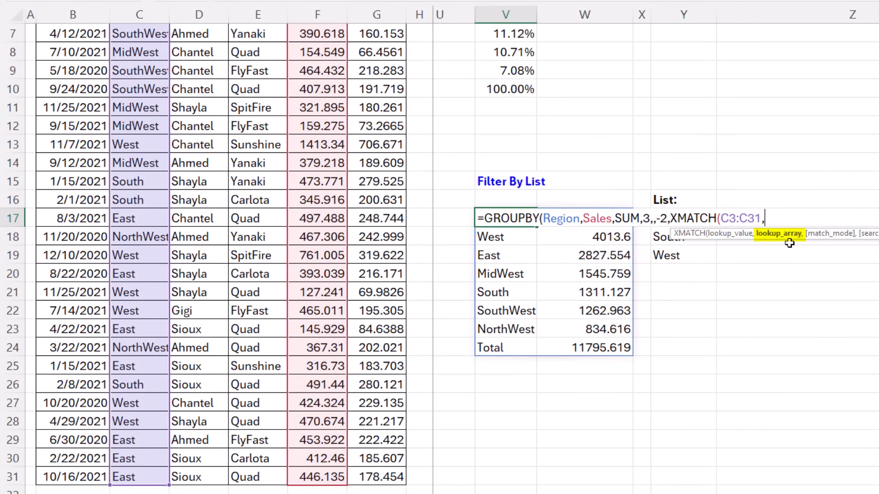
{"action": "left_click_drag", "start_coordinate": [674, 256], "coordinate": [672, 211]}
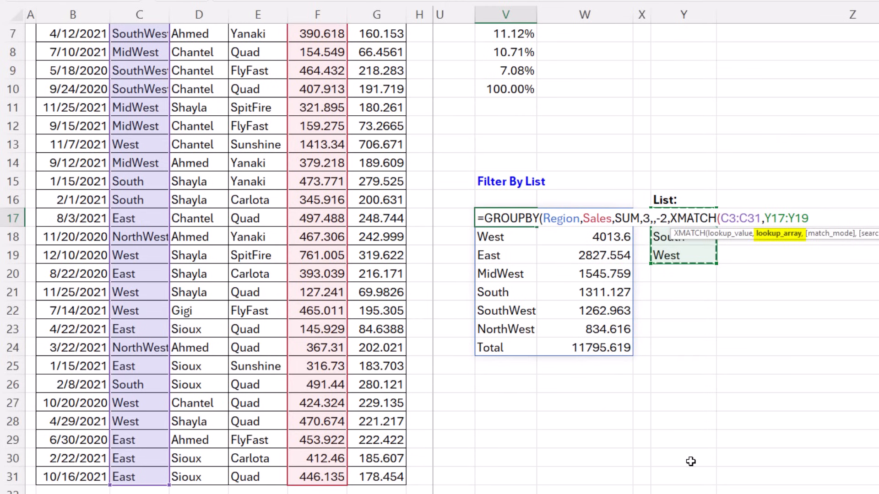
{"action": "type", "text": ")"}
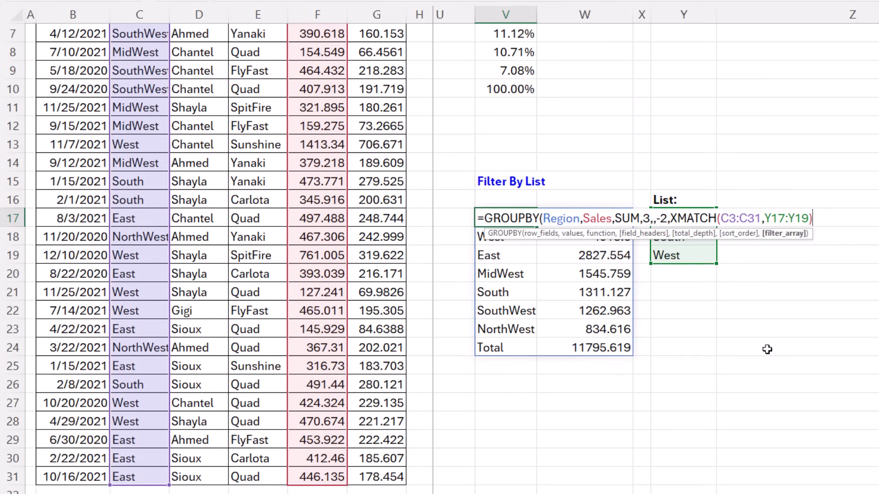
Step: Preview the array returned by the XMATCH filter_array argument and wrap that XMATCH expression in ISNUMBER
{"action": "left_click", "coordinate": [784, 234]}
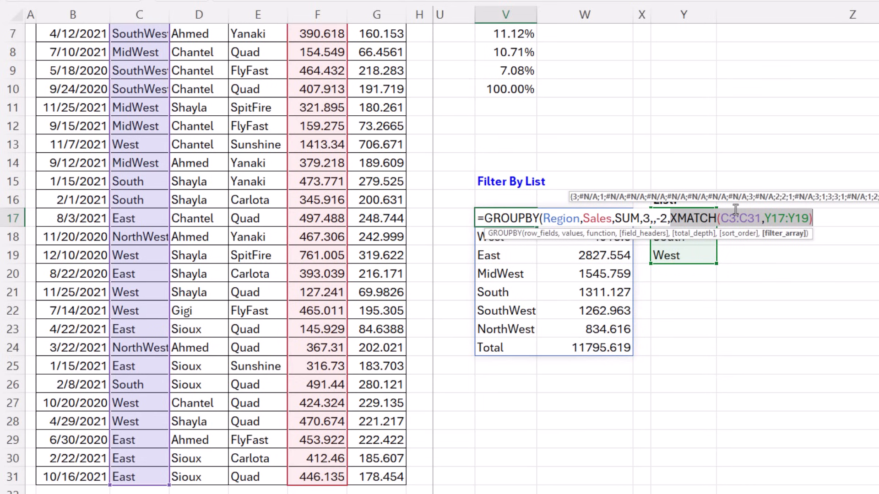
{"action": "left_click", "coordinate": [673, 219]}
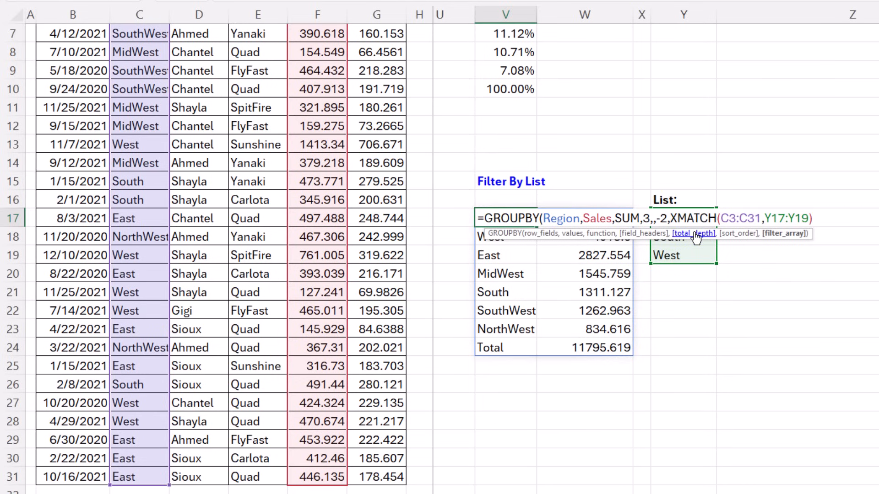
{"action": "type", "text": "isnu"}
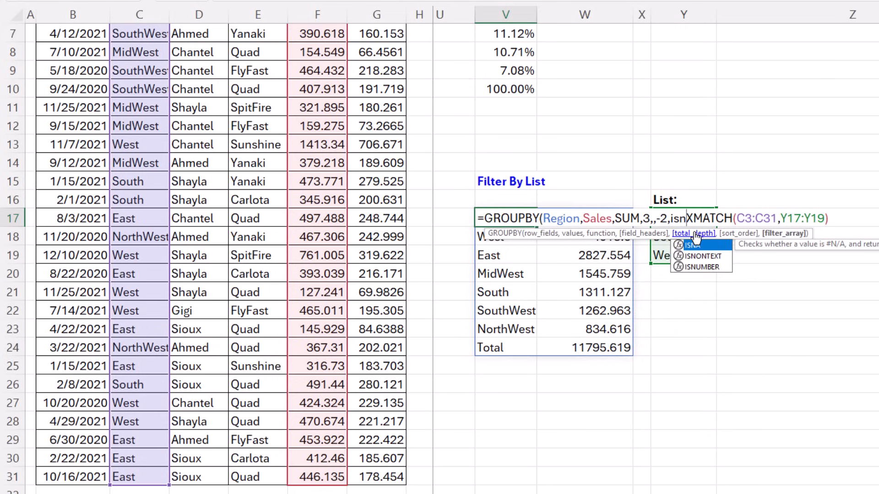
{"action": "key", "text": "Tab"}
{"action": "left_click", "coordinate": [836, 218]}
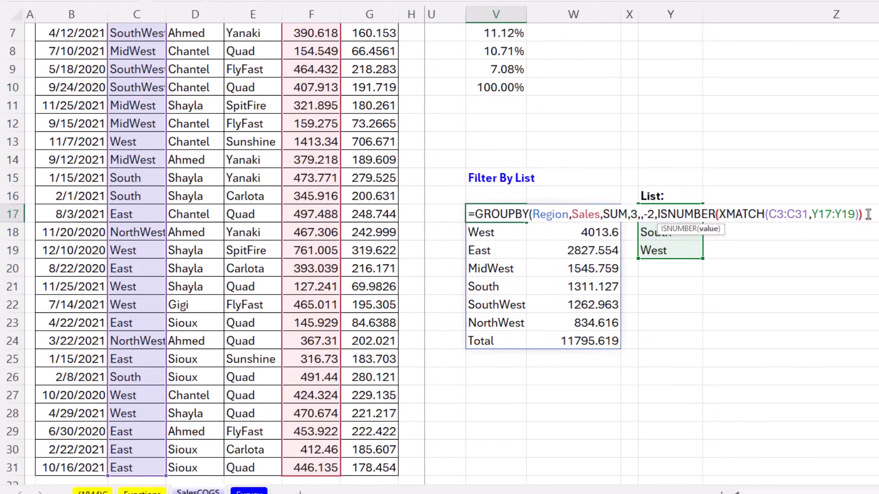
{"action": "type", "text": ")"}
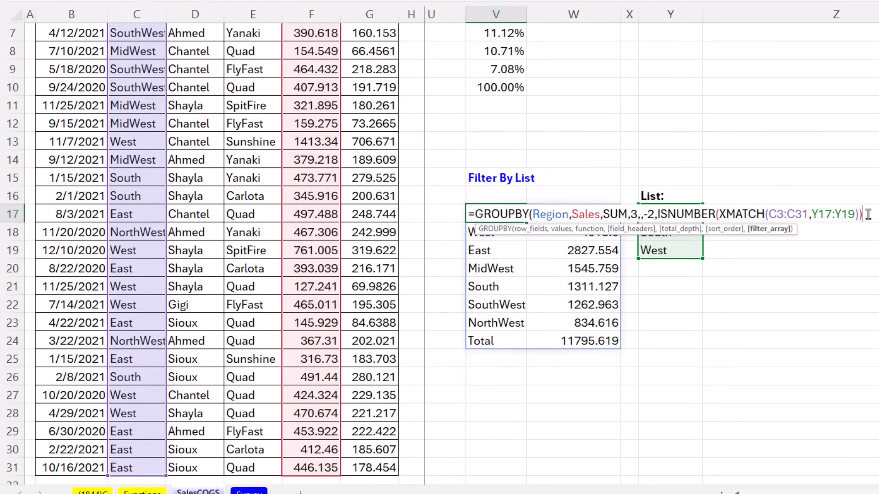
Step: Preview the ISNUMBER filter_array result, close the GROUPBY parenthesis and enter the formula in V17
{"action": "left_click", "coordinate": [773, 229]}
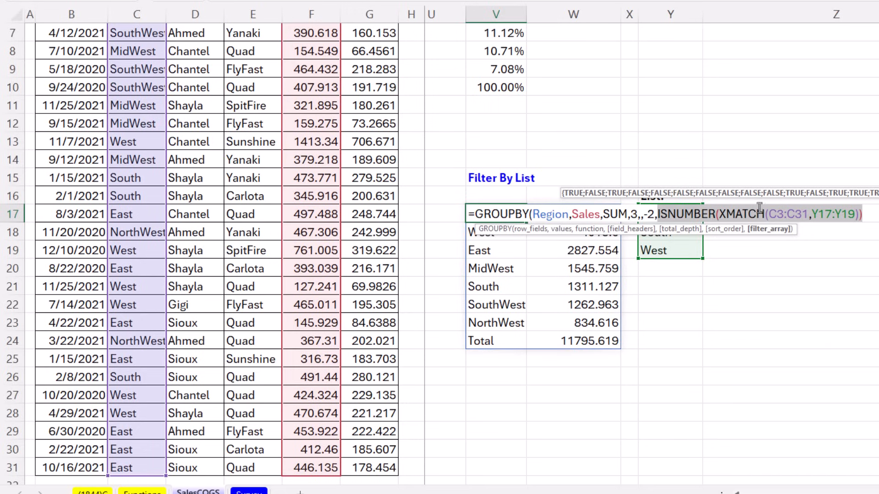
{"action": "left_click", "coordinate": [877, 220]}
{"action": "type", "text": ")"}
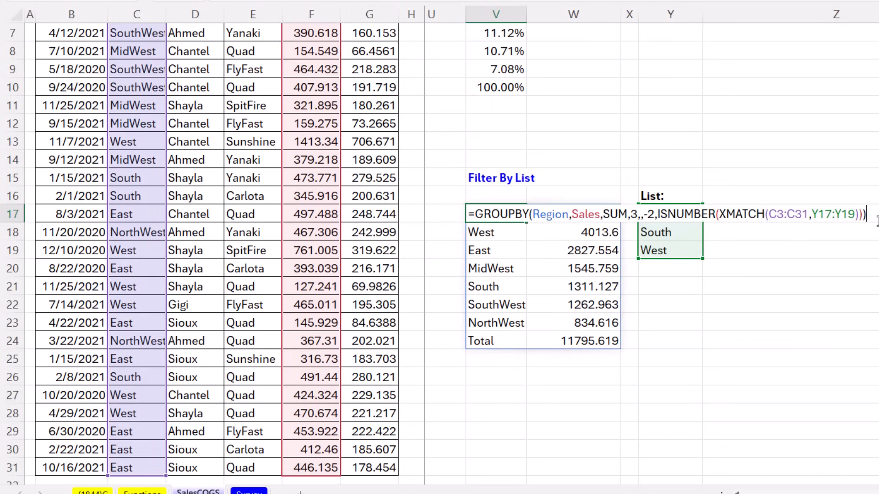
{"action": "key", "text": "ctrl+Return"}
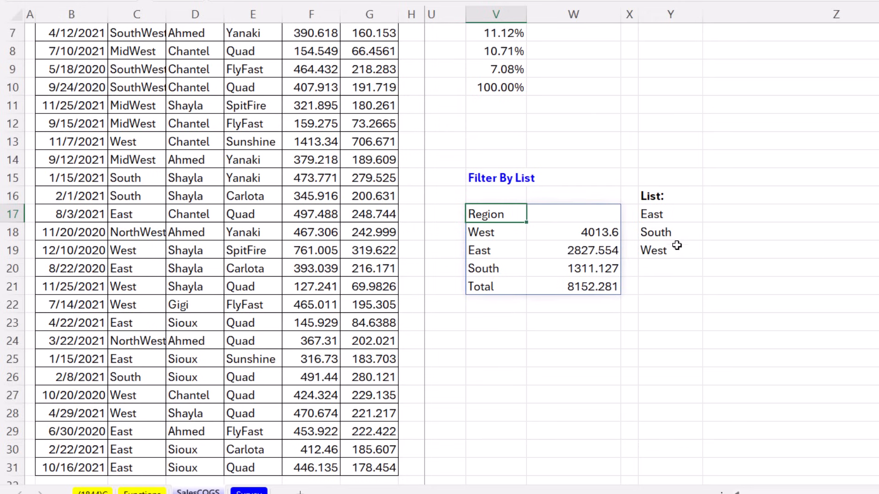
Step: Change the last entry of the region list, Y19, to MidWest
{"action": "left_click", "coordinate": [642, 252]}
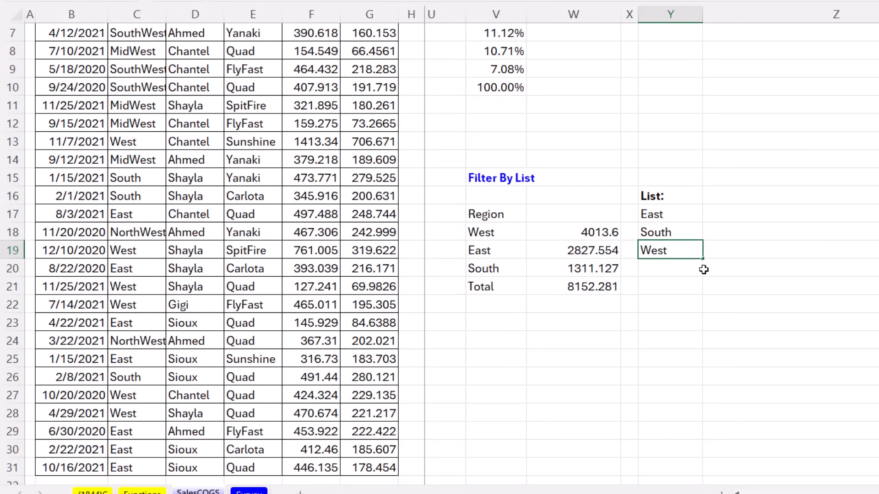
{"action": "type", "text": "Mid"}
{"action": "key", "text": "ctrl+Return"}
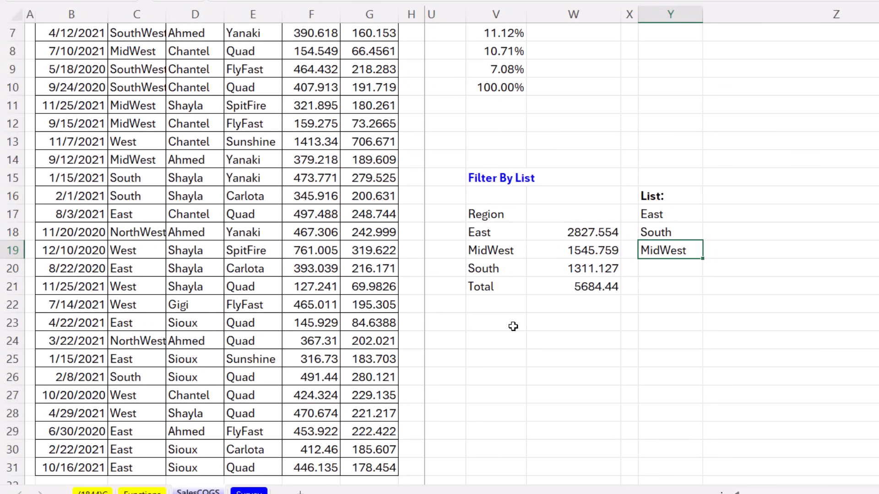
Step: Replace ISNUMBER with ISNA in the filter_array argument of the V17 GROUPBY formula and enter it
{"action": "left_click", "coordinate": [490, 215]}
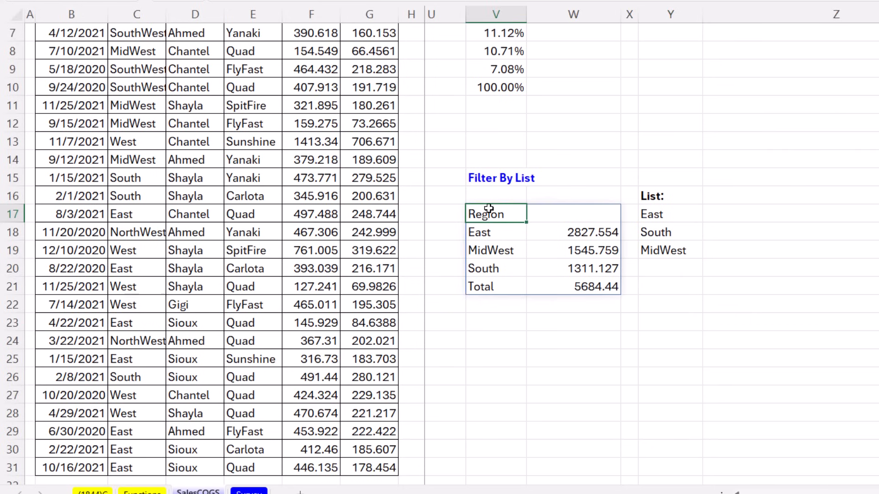
{"action": "double_click", "coordinate": [491, 215]}
{"action": "left_click", "coordinate": [751, 214]}
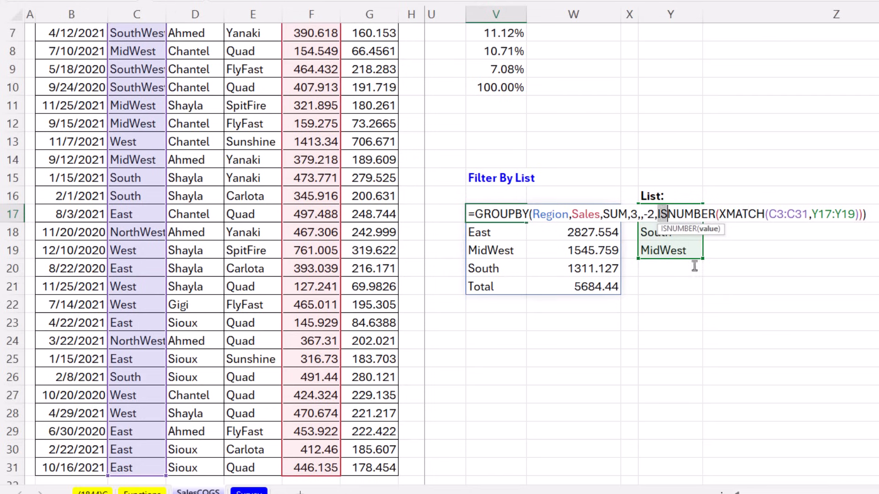
{"action": "double_click", "coordinate": [663, 214]}
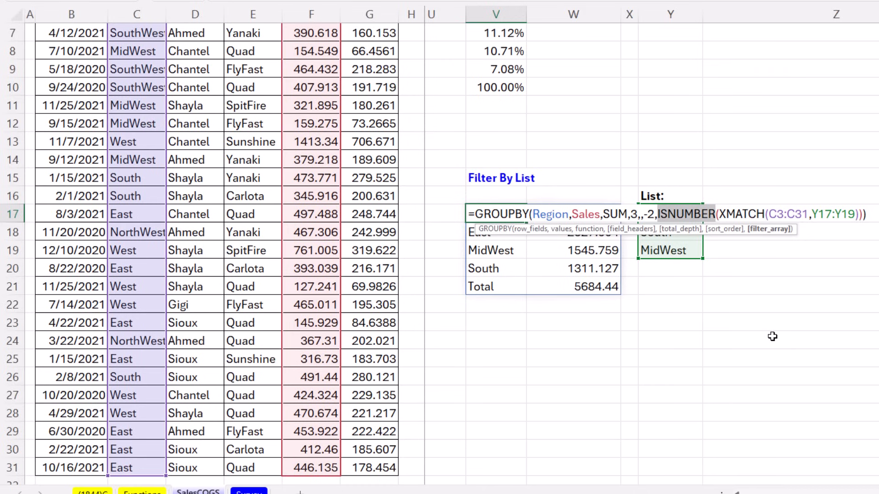
{"action": "type", "text": "I"}
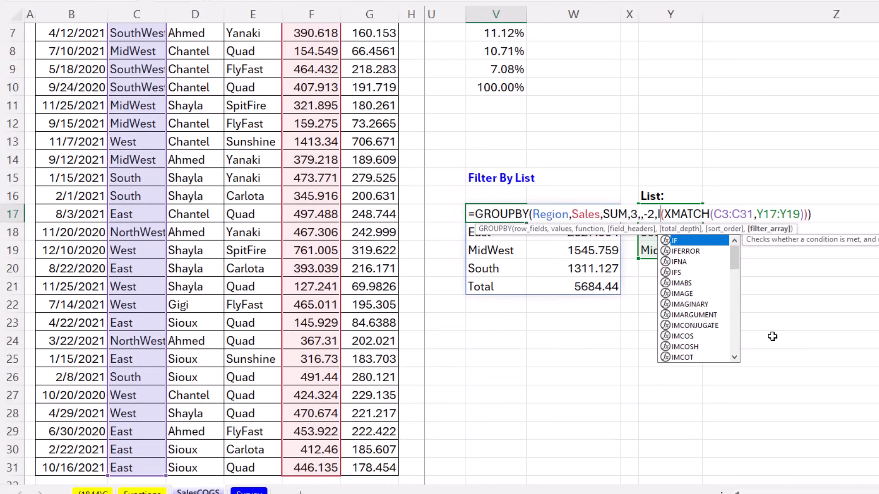
{"action": "type", "text": "SNA"}
{"action": "key", "text": "ctrl+Return"}
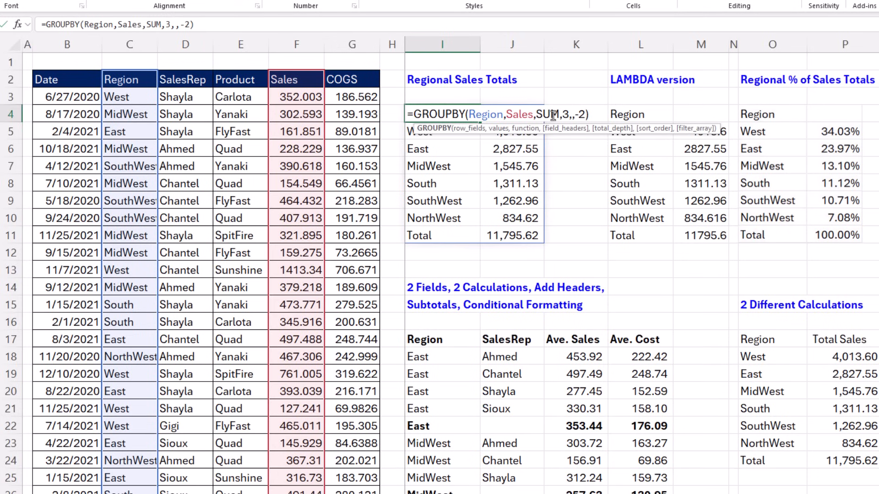
Step: Examine the SUM function argument in the I4 Regional Sales Totals formula and the LAMBDA version formula in L4
{"action": "double_click", "coordinate": [549, 114]}
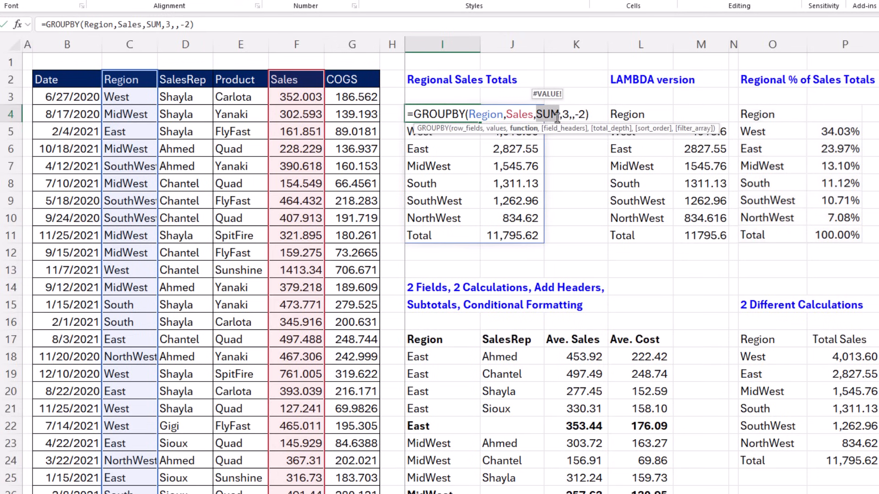
{"action": "key", "text": "ctrl+Return"}
{"action": "double_click", "coordinate": [643, 116]}
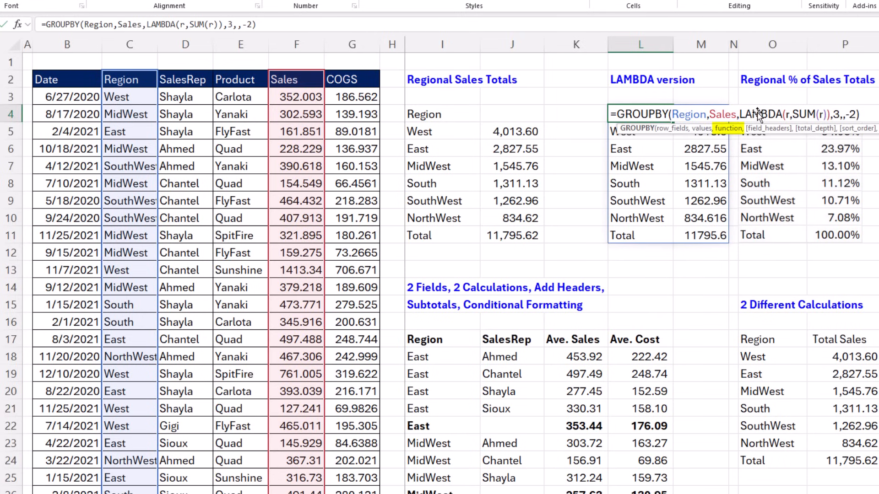
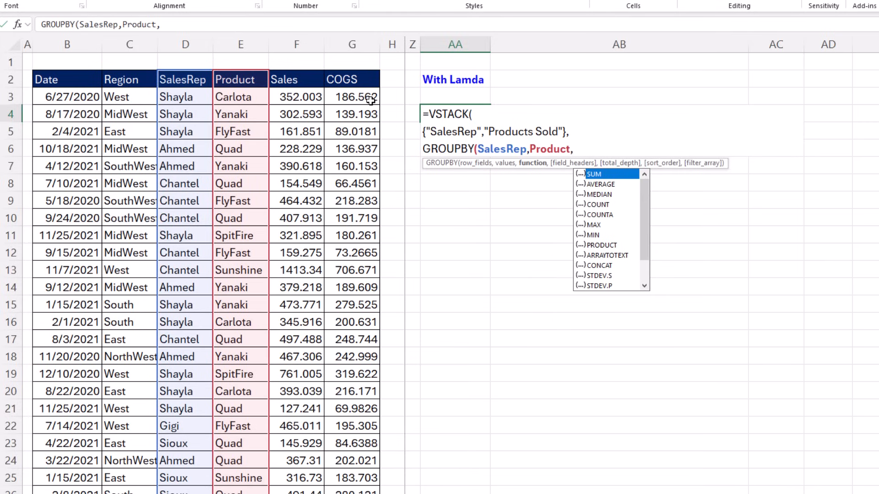
Step: Use ARRAYTOTEXT as the GROUPBY function argument in AA4 and enter the completed VSTACK formula
{"action": "double_click", "coordinate": [610, 256]}
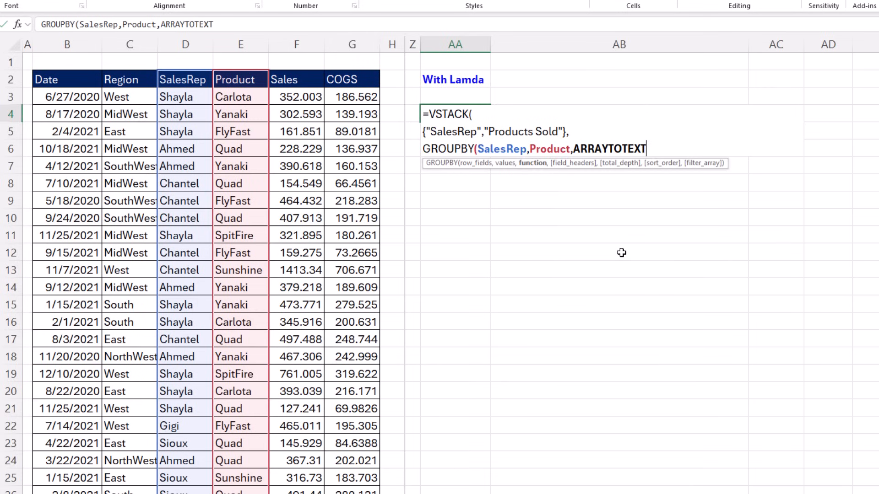
{"action": "type", "text": "))"}
{"action": "key", "text": "ctrl+Return"}
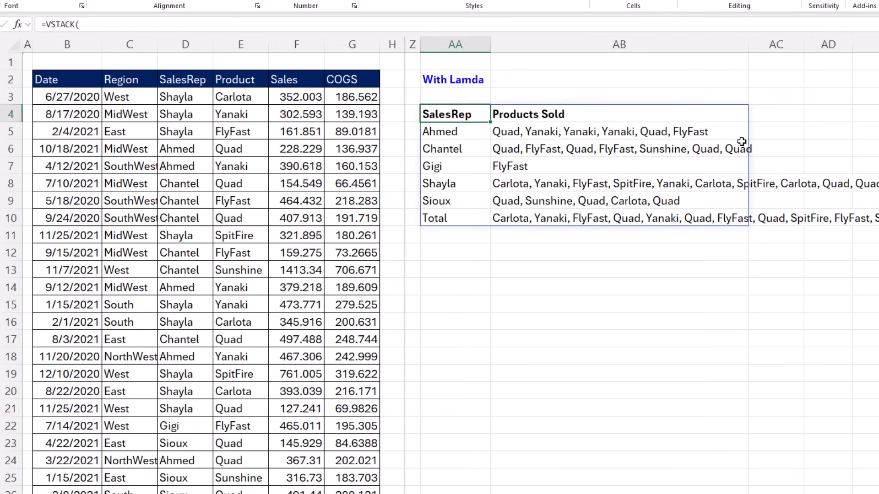
Step: Replace the ARRAYTOTEXT argument in the AA4 formula with a LAMBDA that has parameter r and a calculation starting with ARRAYTOTEXT
{"action": "key", "text": "F2"}
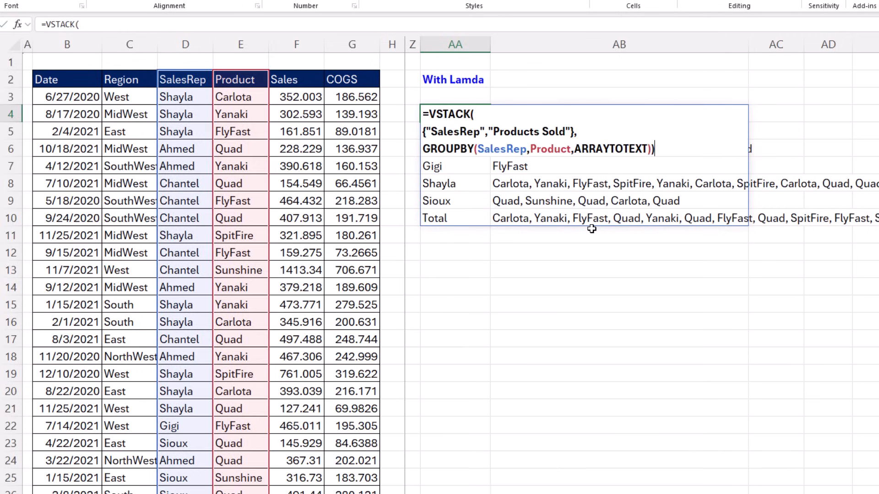
{"action": "key", "text": "BackSpace"}
{"action": "key", "text": "BackSpace"}
{"action": "key", "text": "BackSpace"}
{"action": "key", "text": "BackSpace"}
{"action": "key", "text": "BackSpace"}
{"action": "key", "text": "BackSpace"}
{"action": "key", "text": "BackSpace"}
{"action": "key", "text": "BackSpace"}
{"action": "key", "text": "BackSpace"}
{"action": "key", "text": "BackSpace"}
{"action": "key", "text": "BackSpace"}
{"action": "key", "text": "BackSpace"}
{"action": "key", "text": "BackSpace"}
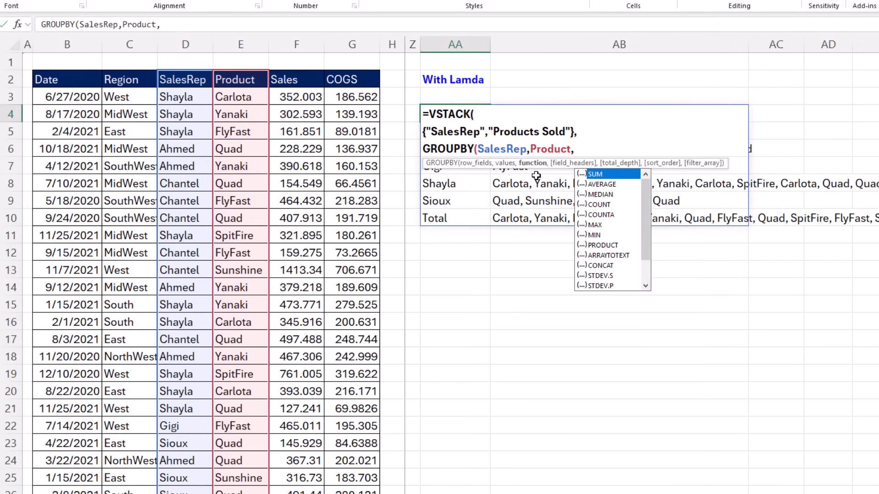
{"action": "type", "text": "LAMBDA"}
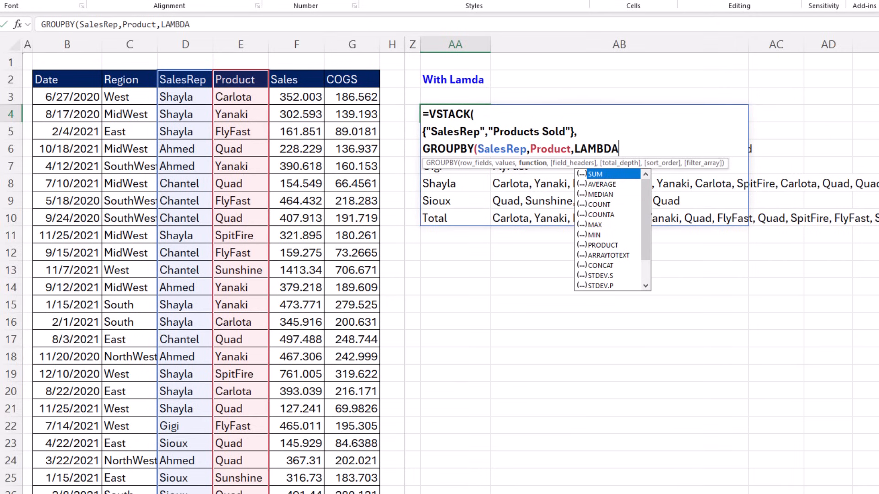
{"action": "type", "text": "(r"}
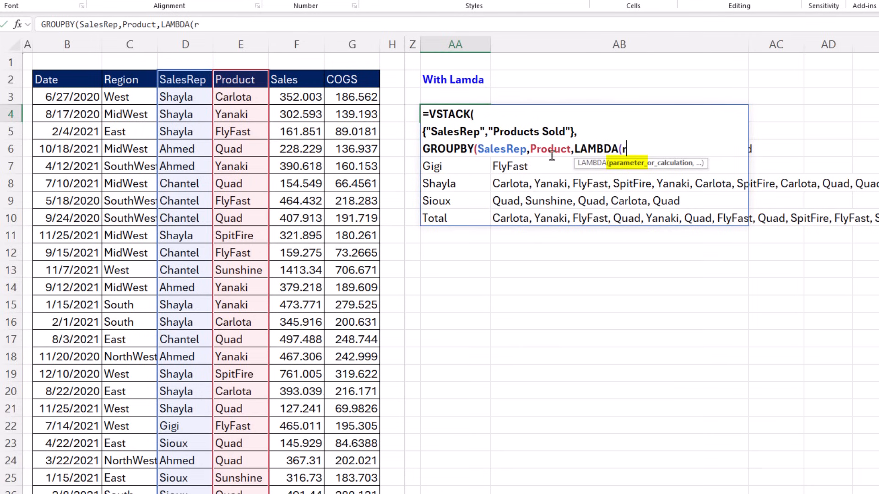
{"action": "type", "text": ","}
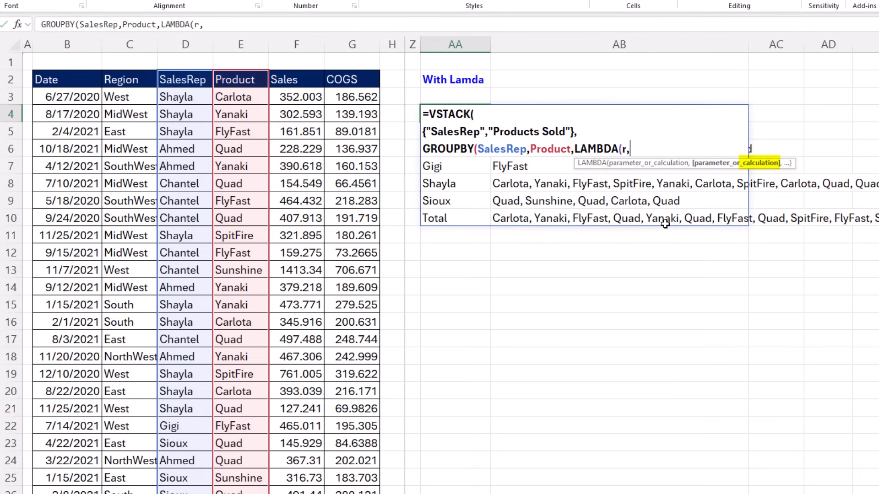
{"action": "type", "text": "arr"}
{"action": "key", "text": "Tab"}
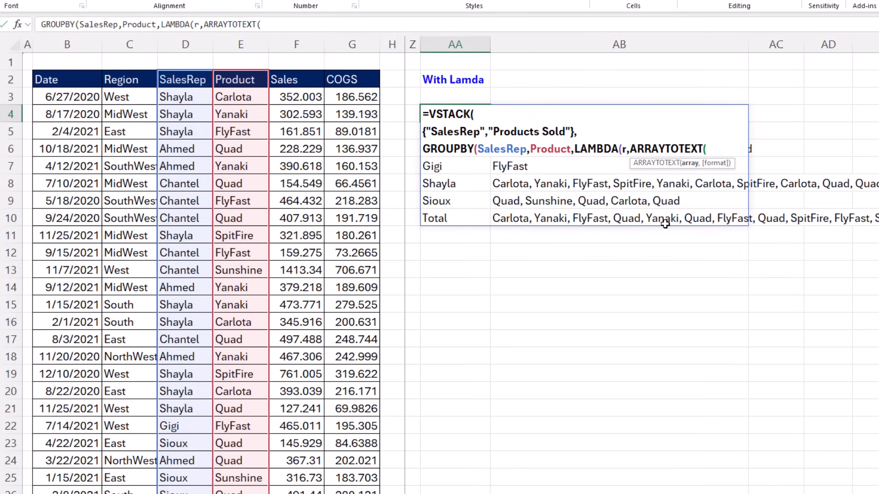
Step: Nest SORT and UNIQUE of r inside ARRAYTOTEXT, close all parentheses and enter the formula in AA4
{"action": "type", "text": "sort"}
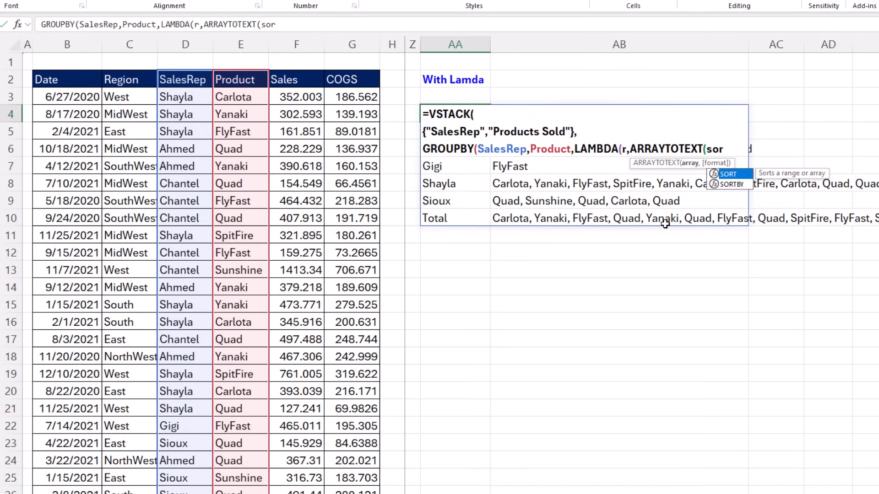
{"action": "key", "text": "Tab"}
{"action": "type", "text": "uniq"}
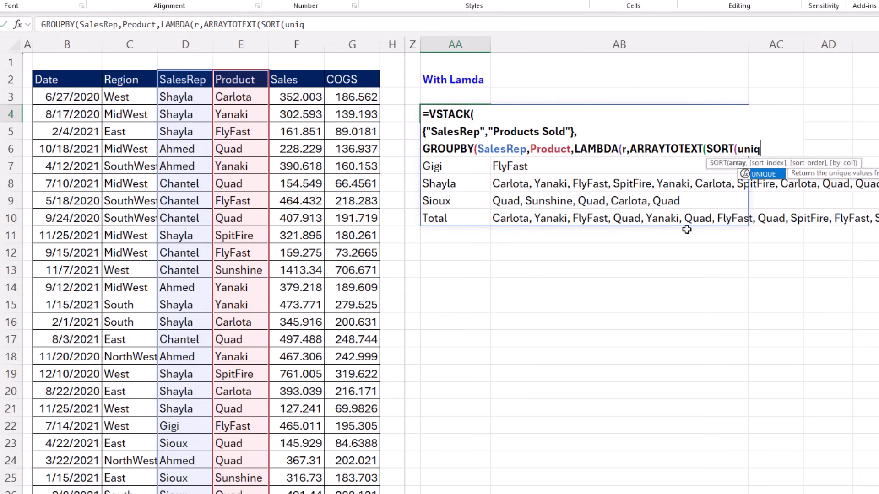
{"action": "key", "text": "Tab"}
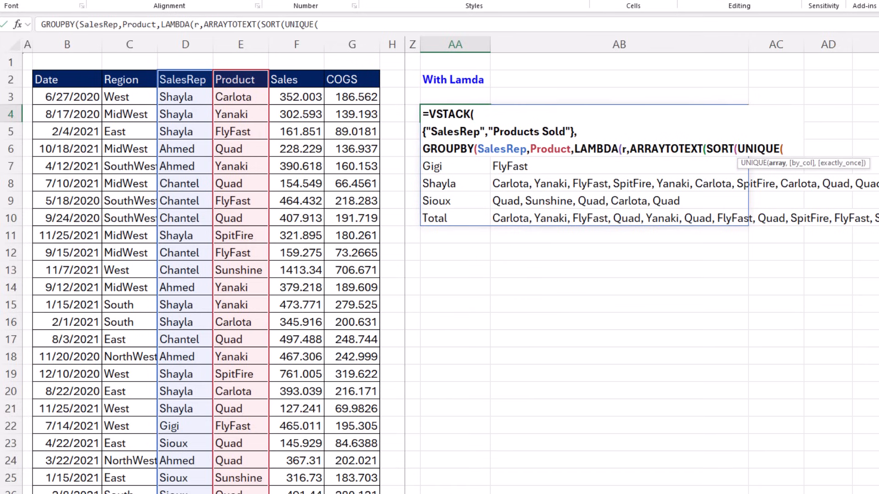
{"action": "type", "text": "r ))"}
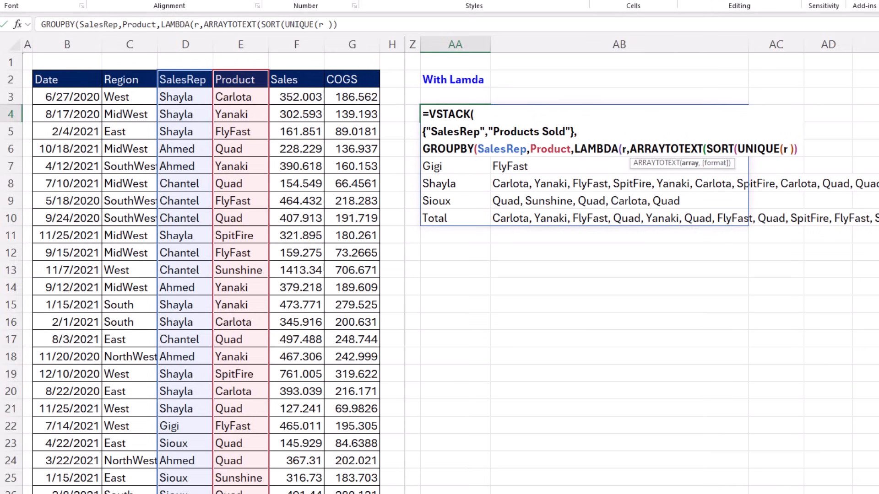
{"action": "type", "text": "))"}
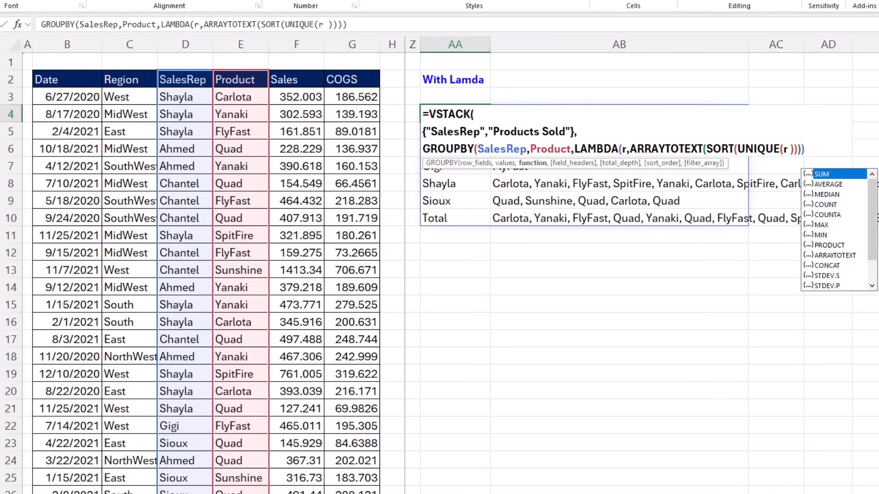
{"action": "type", "text": ")"}
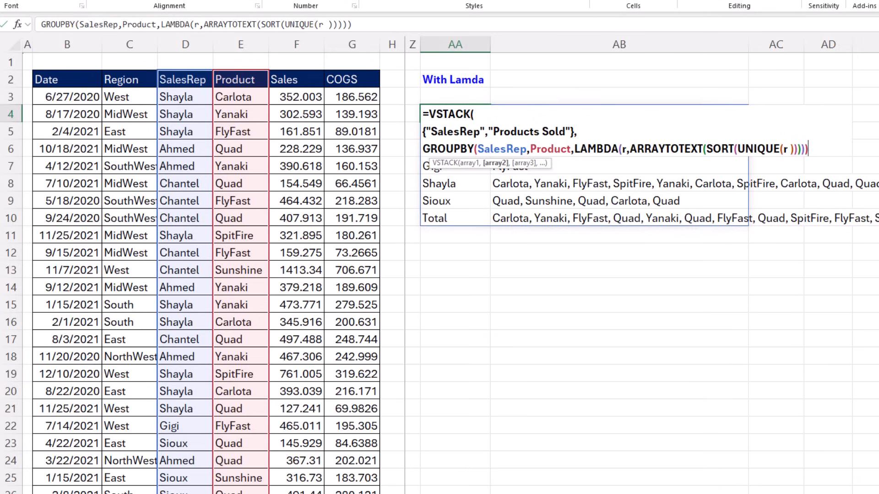
{"action": "type", "text": ")"}
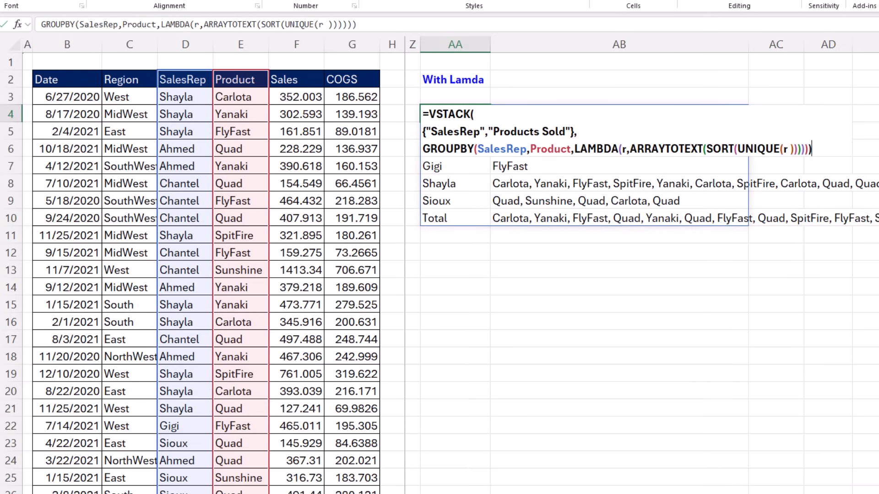
{"action": "key", "text": "ctrl+Return"}
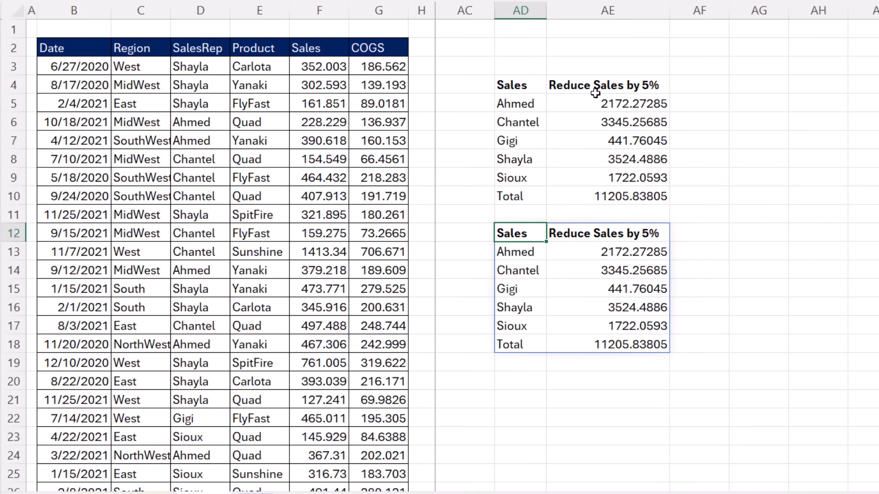
Step: Examine the Sales values argument and the LAMBDA function argument in the AD4 GROUPBY formula
{"action": "double_click", "coordinate": [527, 86]}
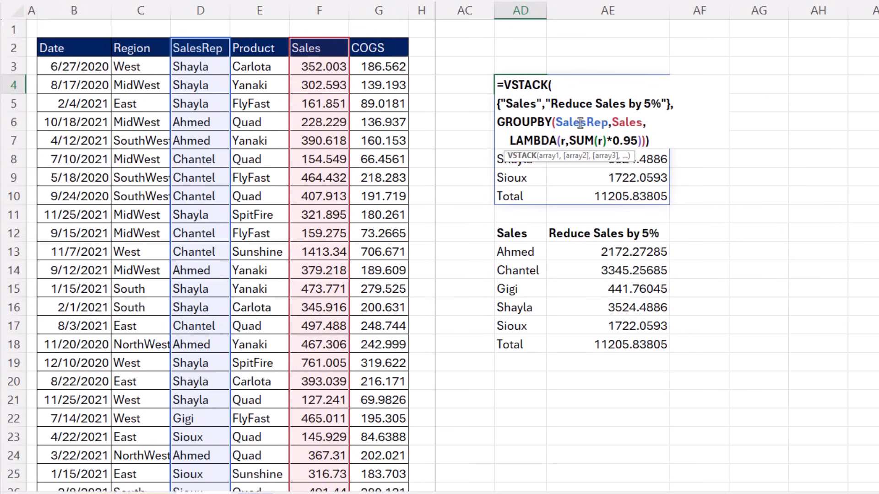
{"action": "double_click", "coordinate": [635, 123]}
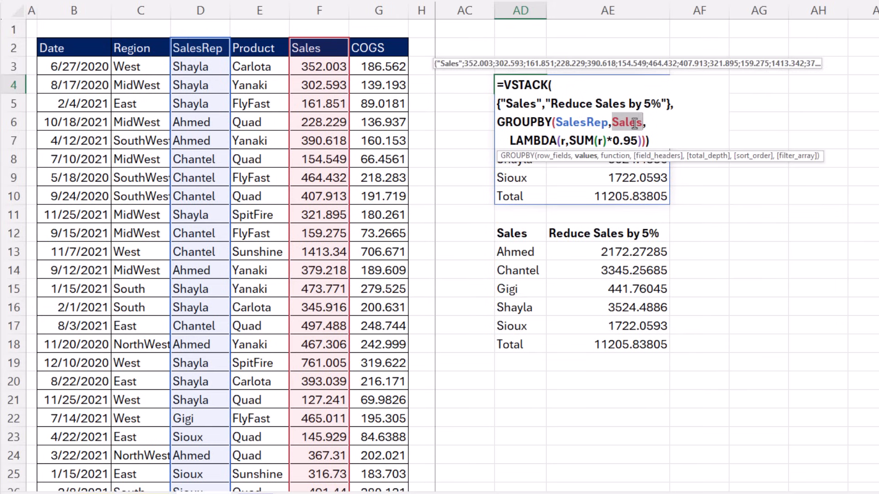
{"action": "left_click", "coordinate": [525, 140]}
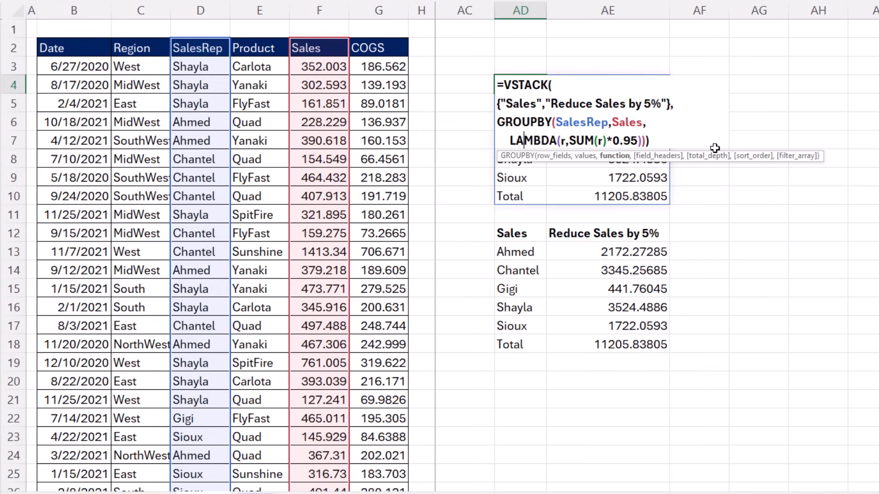
{"action": "key", "text": "ctrl+Return"}
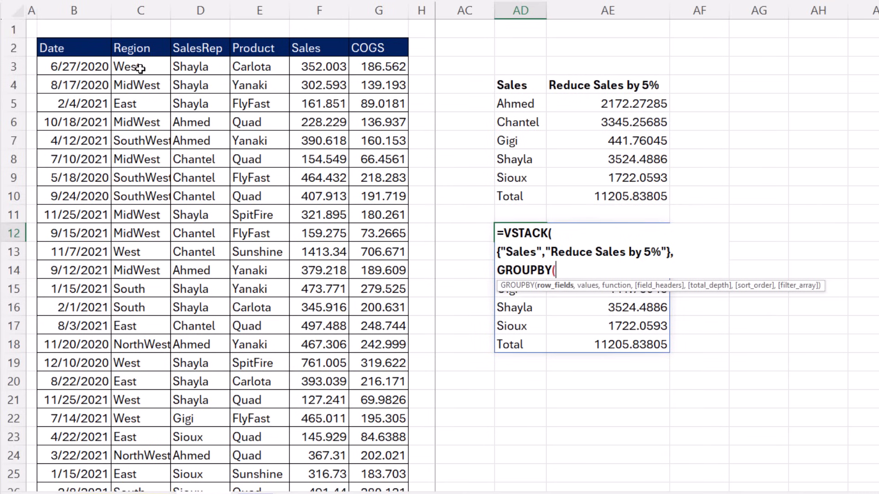
Step: In the AD12 formula, set the GROUPBY row fields to D3:D31 and the values to F3:F31*.95
{"action": "left_click", "coordinate": [202, 67]}
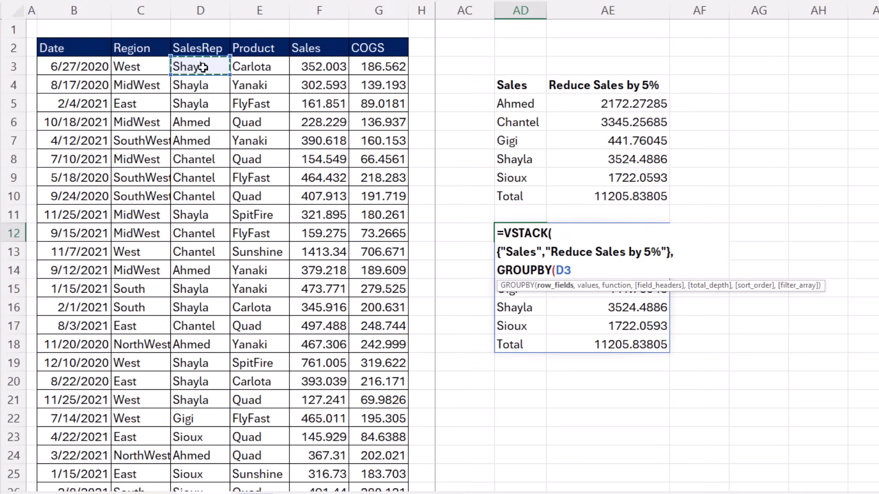
{"action": "key", "text": "ctrl+shift+Down"}
{"action": "type", "text": ","}
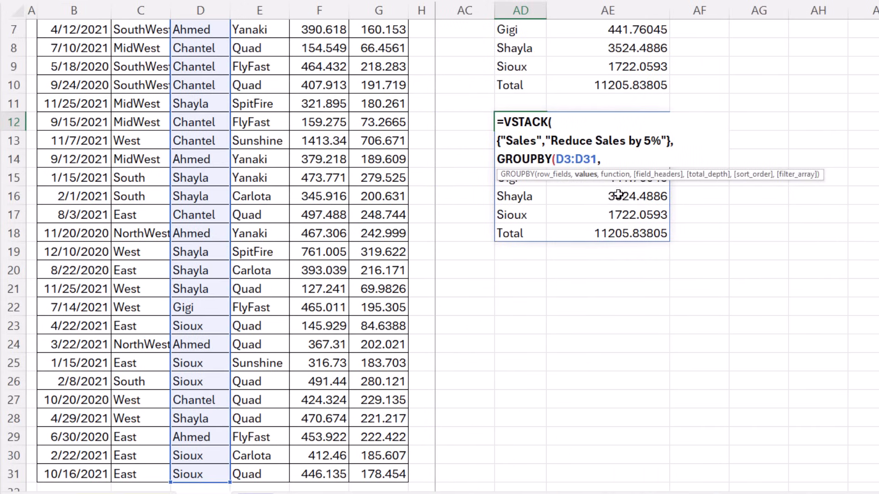
{"action": "scroll", "coordinate": [618, 194], "scroll_direction": "up", "scroll_amount": 2}
{"action": "left_click", "coordinate": [317, 67]}
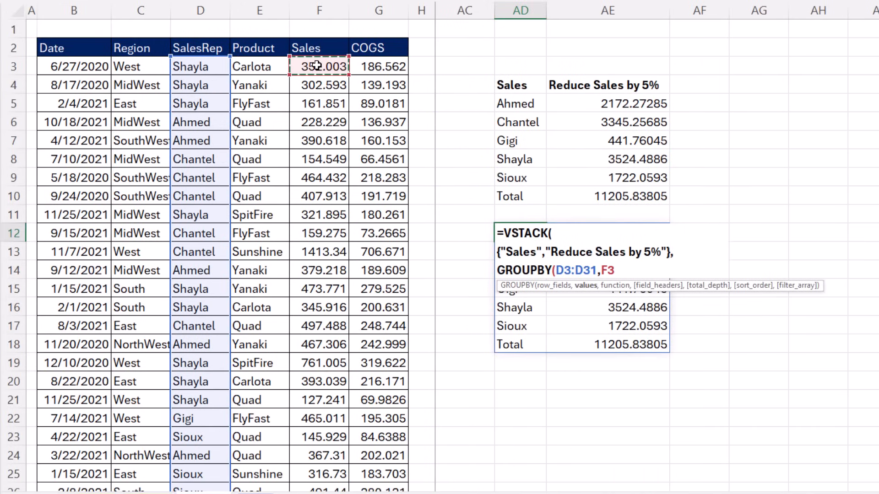
{"action": "key", "text": "ctrl+shift+Down"}
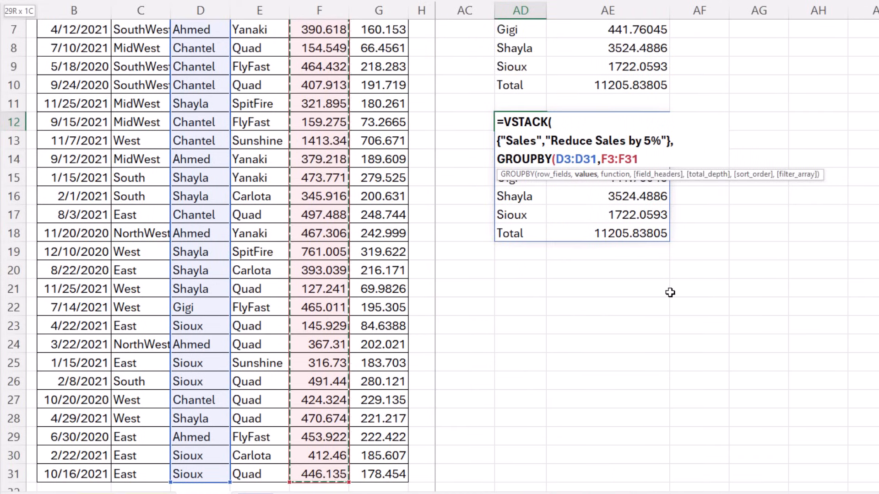
{"action": "type", "text": "*.9"}
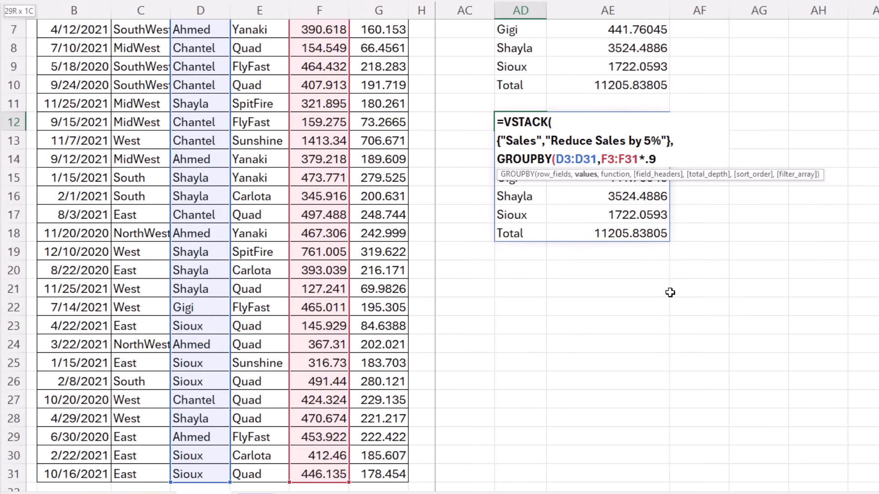
{"action": "type", "text": "5,"}
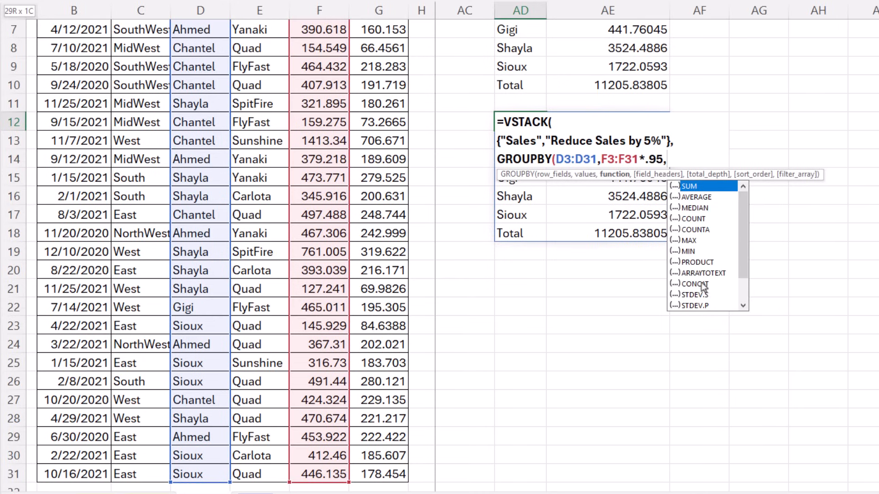
Step: Use SUM as the GROUPBY function argument in AD12, close the parentheses and enter the VSTACK formula
{"action": "double_click", "coordinate": [687, 187]}
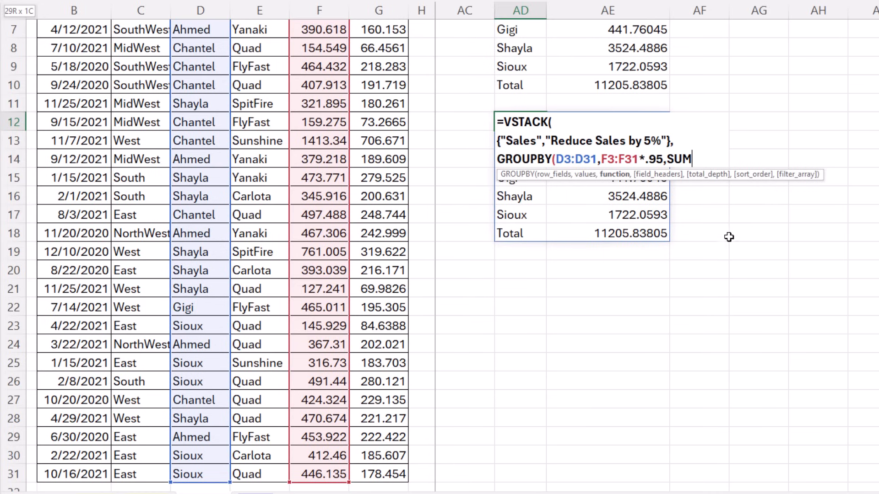
{"action": "type", "text": ")"}
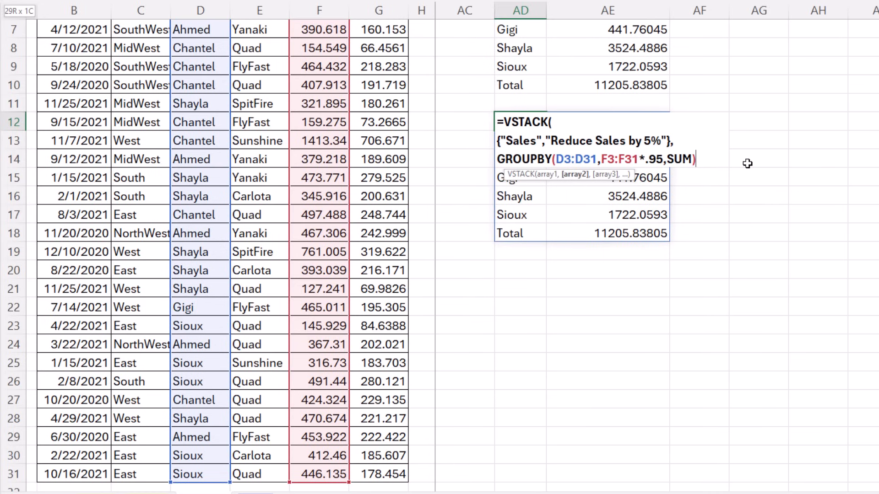
{"action": "type", "text": ")"}
{"action": "key", "text": "Return"}
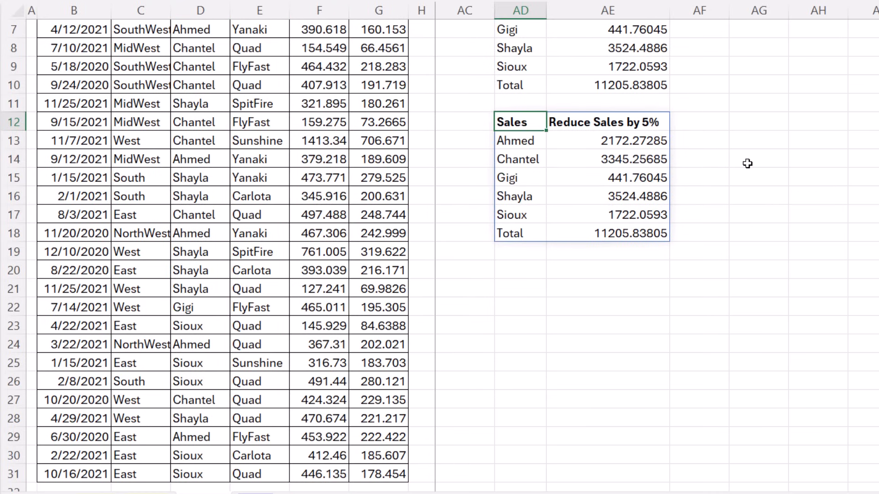
{"action": "scroll", "coordinate": [748, 163], "scroll_direction": "up", "scroll_amount": 2}
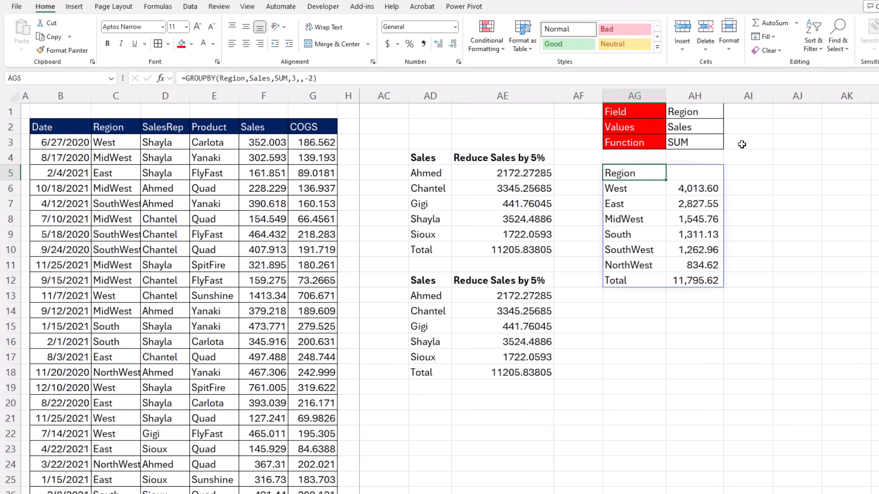
Step: In the AG5 GROUPBY formula, replace the Region row field with XLOOKUP(AH1,C2:E2,C3:E31)
{"action": "double_click", "coordinate": [633, 180]}
{"action": "double_click", "coordinate": [676, 174]}
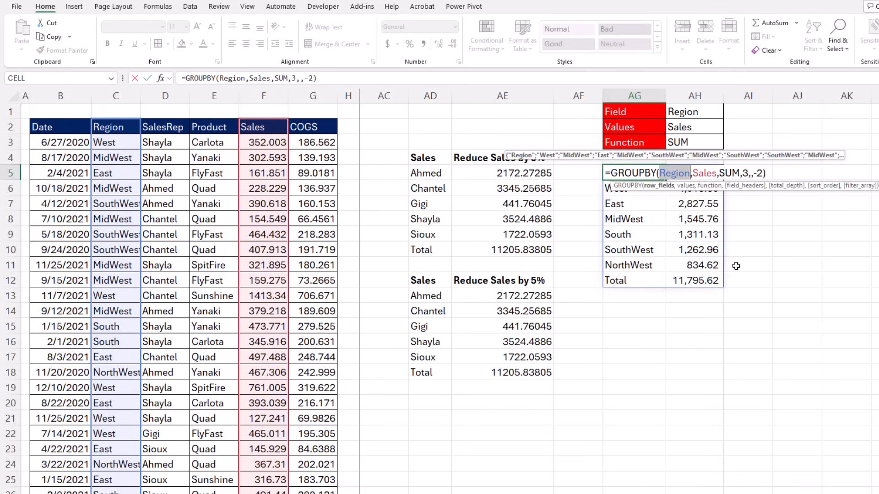
{"action": "type", "text": "XLOOKUP("}
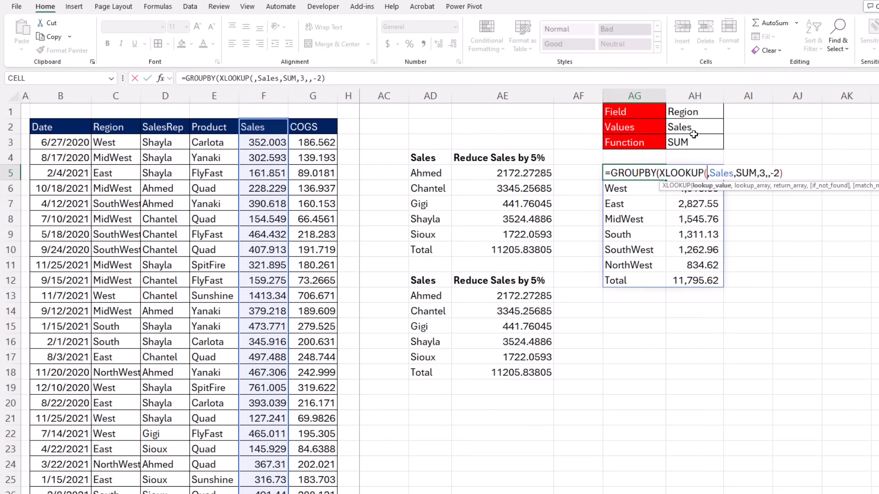
{"action": "left_click", "coordinate": [694, 109]}
{"action": "type", "text": ","}
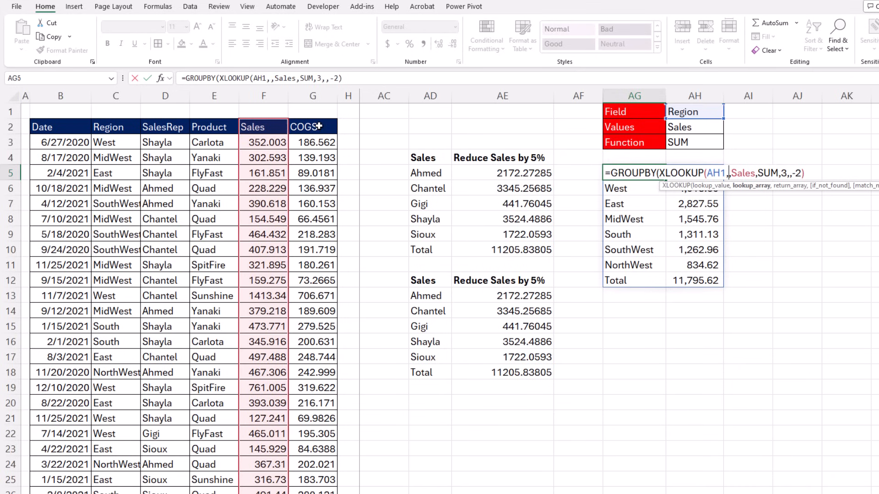
{"action": "left_click_drag", "start_coordinate": [96, 132], "coordinate": [215, 129]}
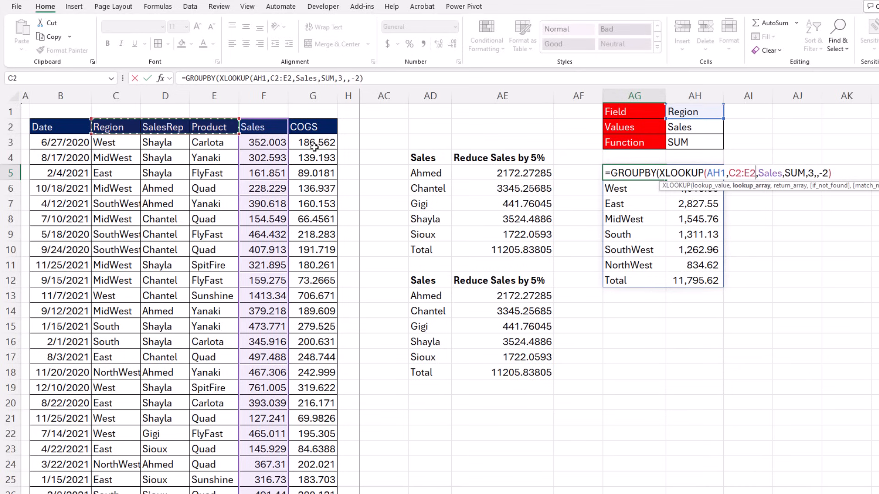
{"action": "type", "text": ","}
{"action": "left_click_drag", "start_coordinate": [116, 145], "coordinate": [200, 159]}
{"action": "key", "text": "ctrl+shift+Down"}
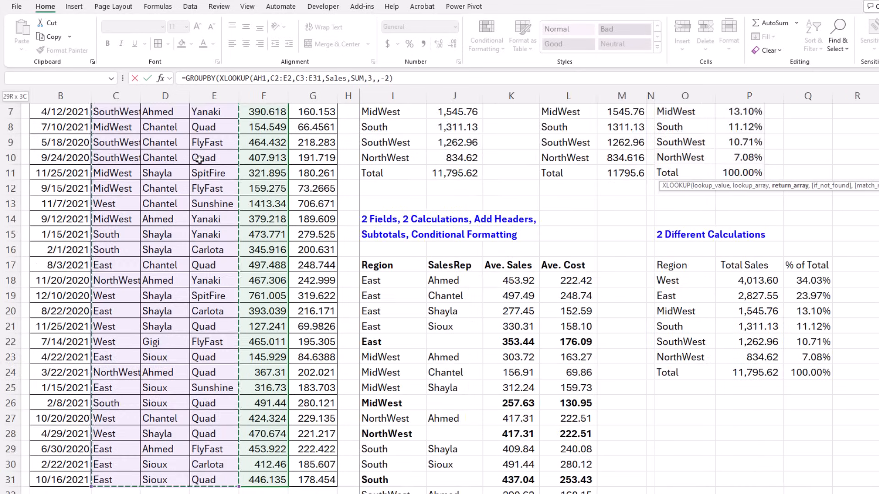
{"action": "key", "text": "ctrl+BackSpace"}
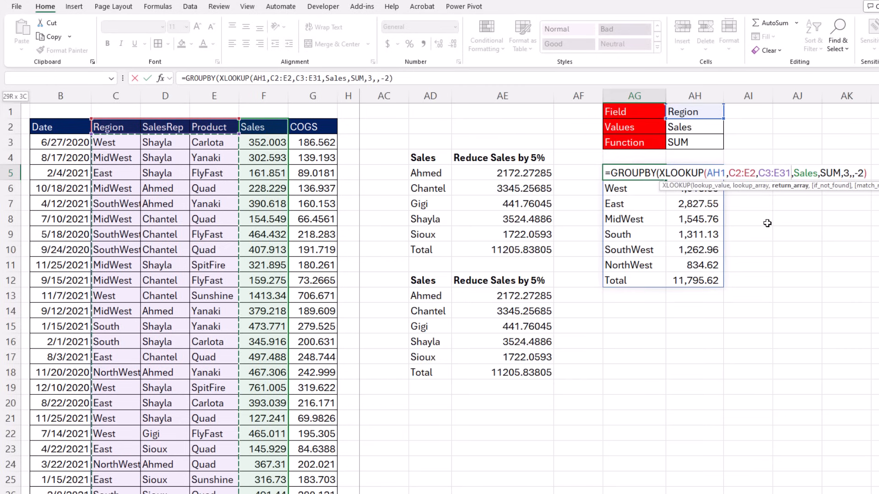
{"action": "type", "text": ")"}
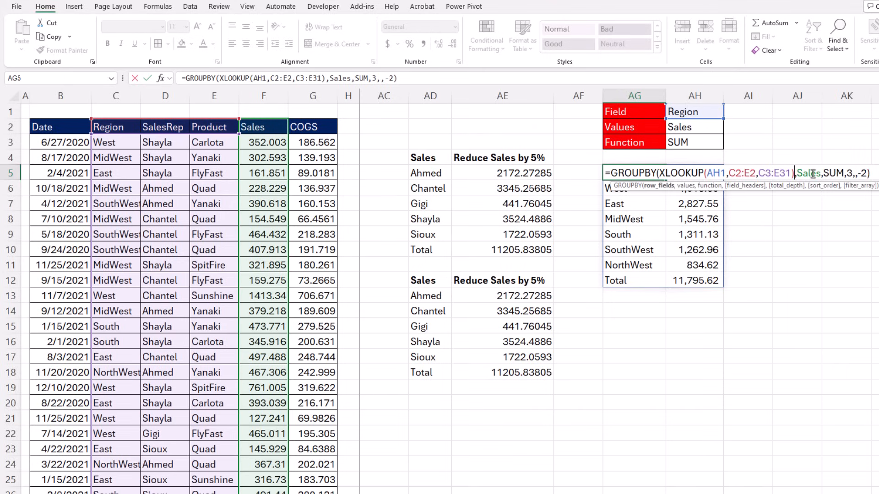
Step: Replace the Sales values argument in AG5 with XLOOKUP(AH2,F2:G2,F3:G31) and enter the formula
{"action": "double_click", "coordinate": [808, 173]}
{"action": "type", "text": "xl"}
{"action": "key", "text": "Tab"}
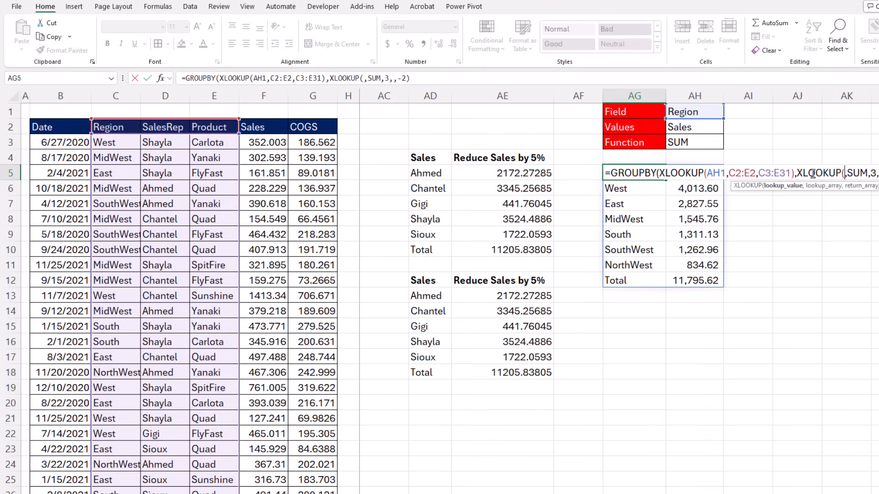
{"action": "left_click", "coordinate": [717, 129]}
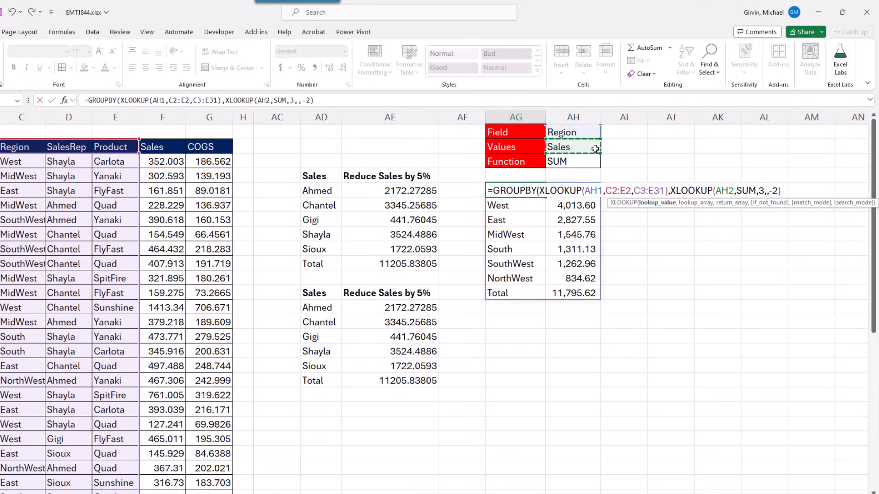
{"action": "type", "text": ","}
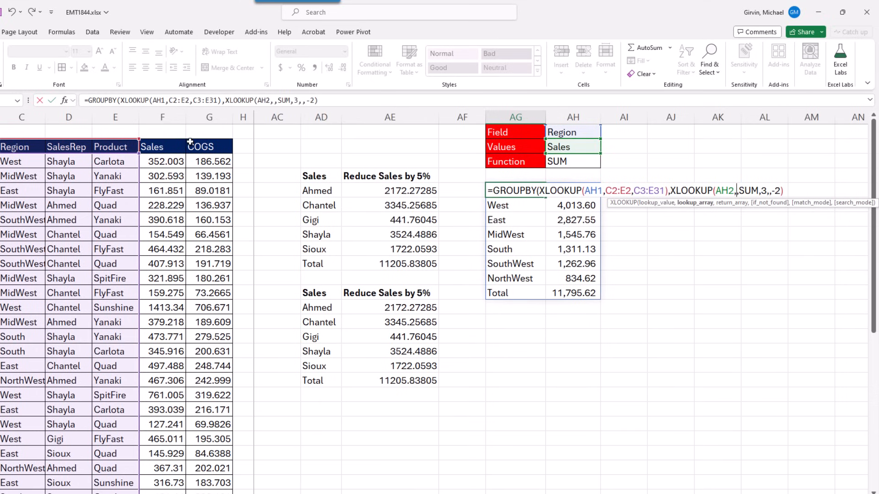
{"action": "left_click_drag", "start_coordinate": [169, 150], "coordinate": [197, 164]}
{"action": "type", "text": ","}
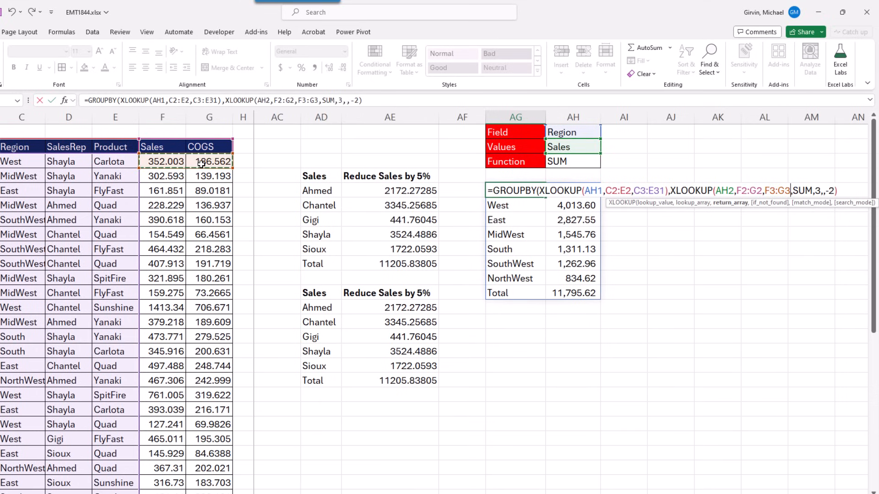
{"action": "key", "text": "ctrl+shift+Down"}
{"action": "key", "text": "ctrl+BackSpace"}
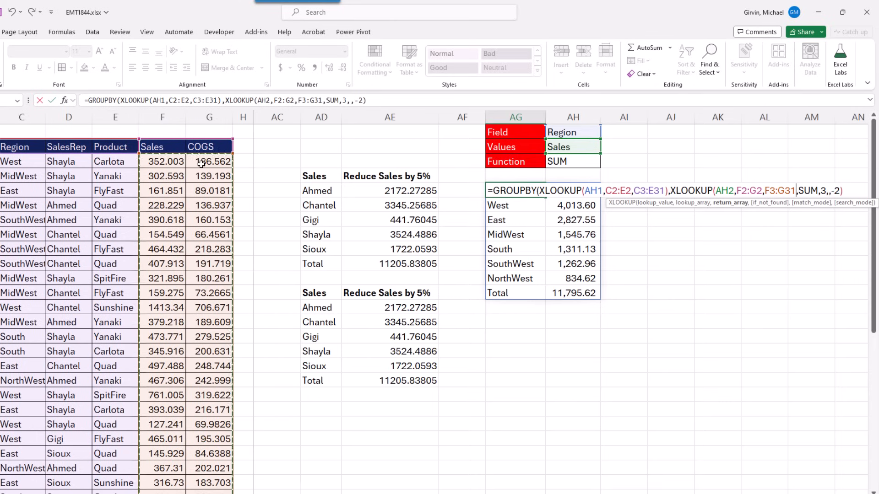
{"action": "type", "text": ")"}
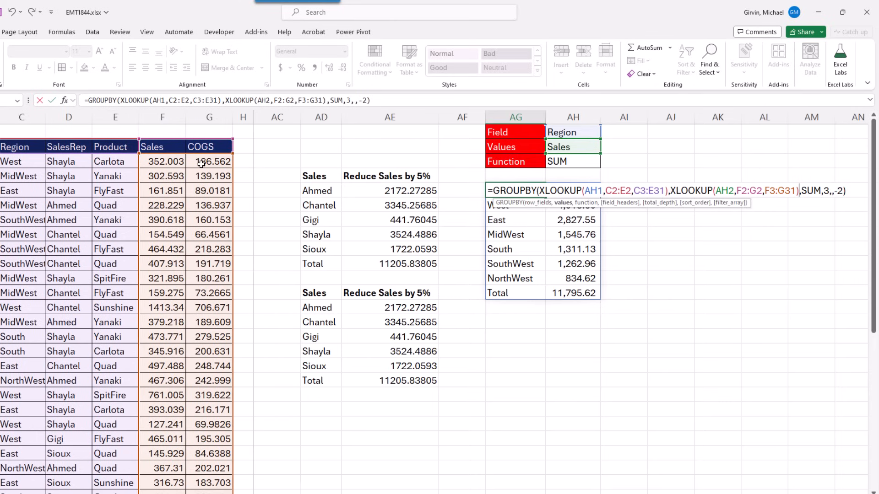
{"action": "key", "text": "ctrl+Return"}
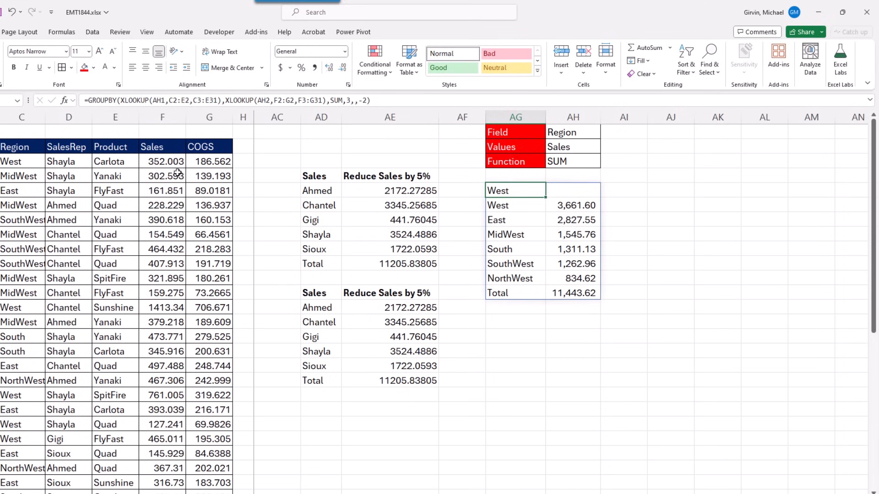
Step: Set the field_headers argument of the AG5 GROUPBY formula to 0 and enter the formula
{"action": "key", "text": "F2"}
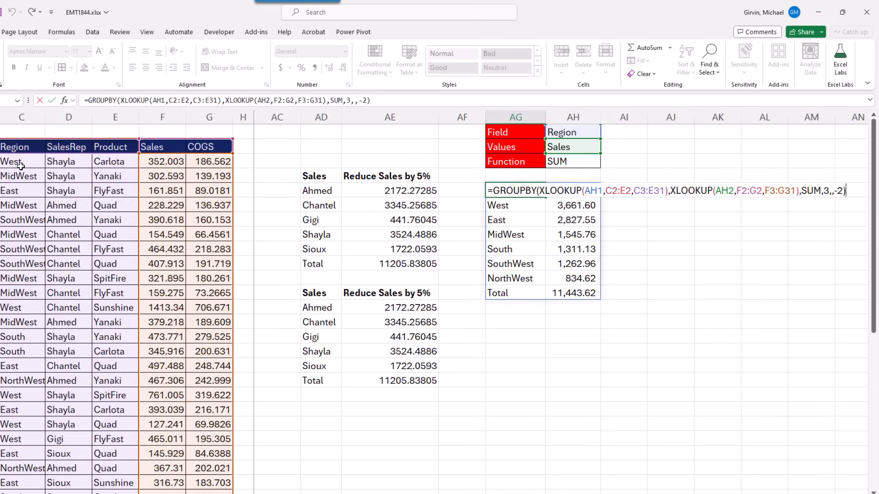
{"action": "left_click", "coordinate": [828, 191]}
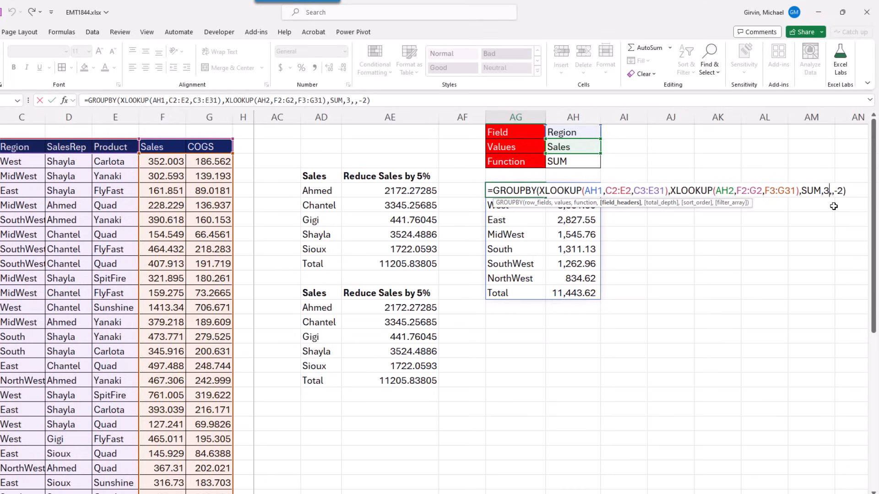
{"action": "key", "text": "BackSpace"}
{"action": "type", "text": "0"}
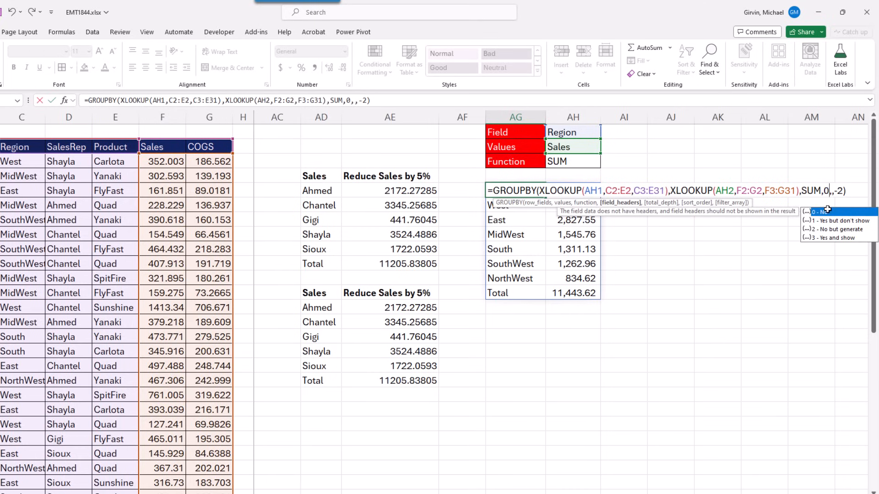
{"action": "key", "text": "ctrl+Return"}
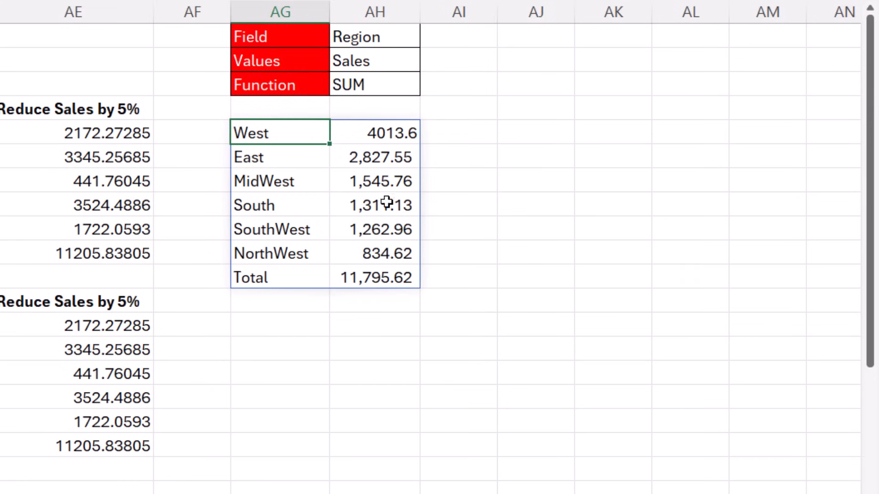
Step: Change the report's Field selection in AH1 to SalesRep, followed by Product
{"action": "left_click", "coordinate": [589, 132]}
{"action": "left_click", "coordinate": [429, 40]}
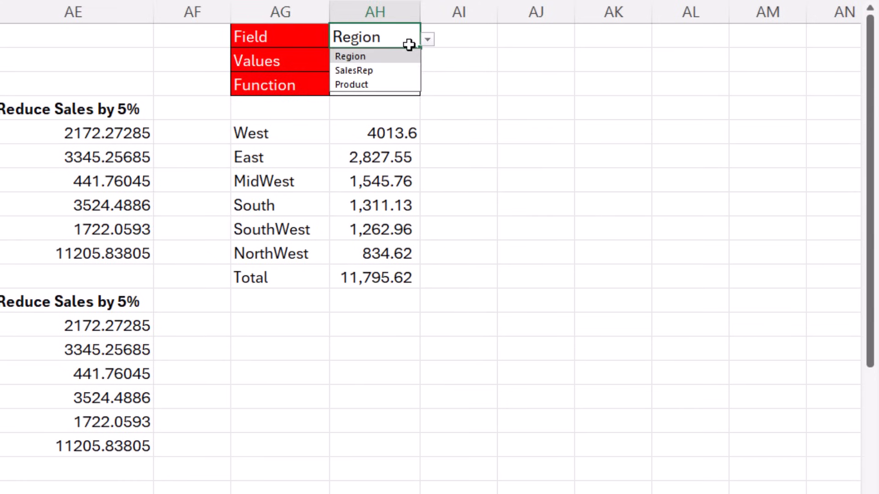
{"action": "left_click", "coordinate": [378, 69]}
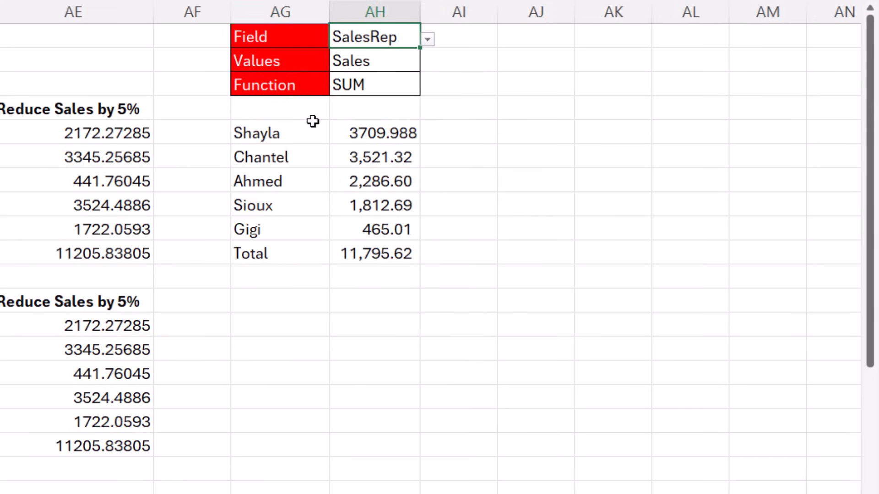
{"action": "key", "text": "alt+Down"}
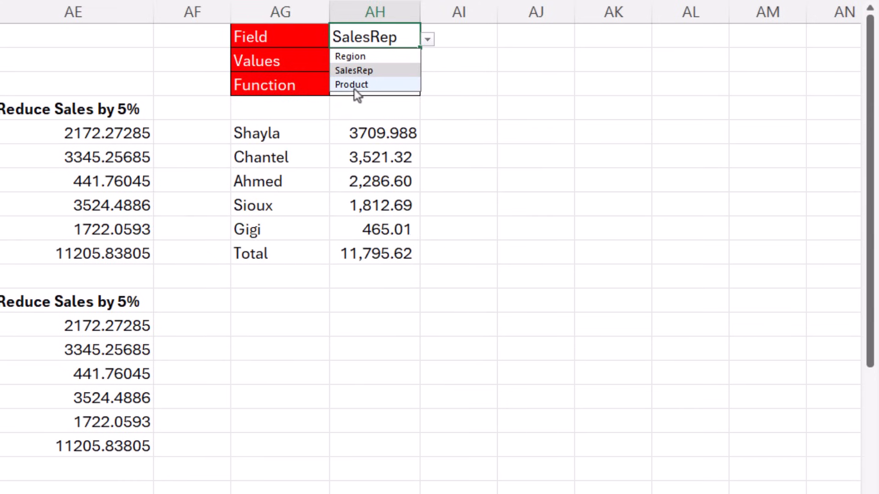
{"action": "left_click", "coordinate": [355, 86]}
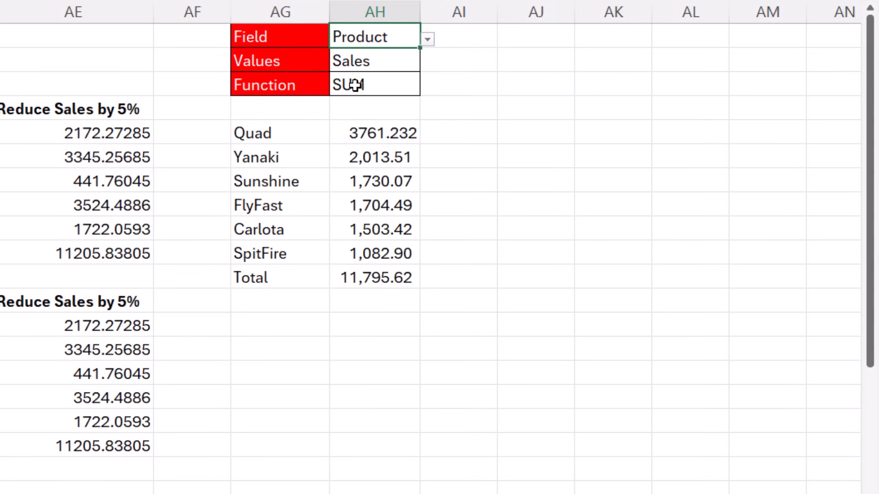
Step: Try replacing the SUM function argument of the AG5 GROUPBY formula with a reference to AH3 and enter it
{"action": "left_click", "coordinate": [280, 133]}
{"action": "double_click", "coordinate": [280, 134]}
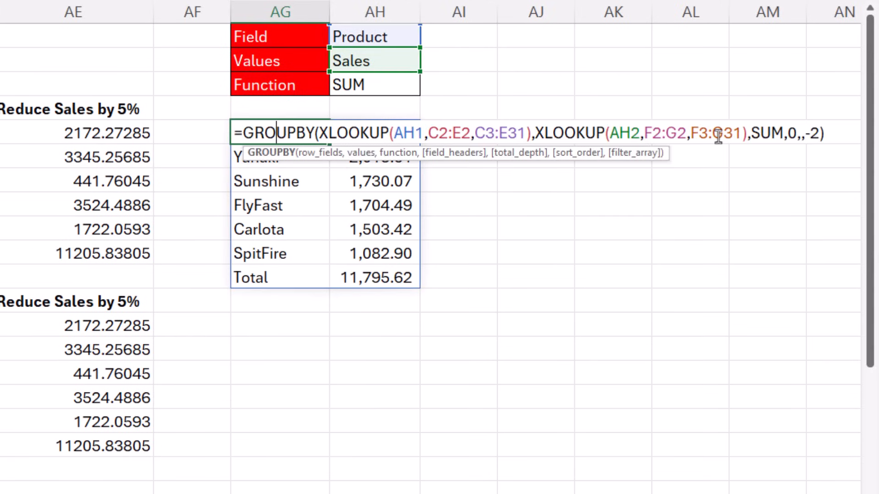
{"action": "double_click", "coordinate": [773, 134]}
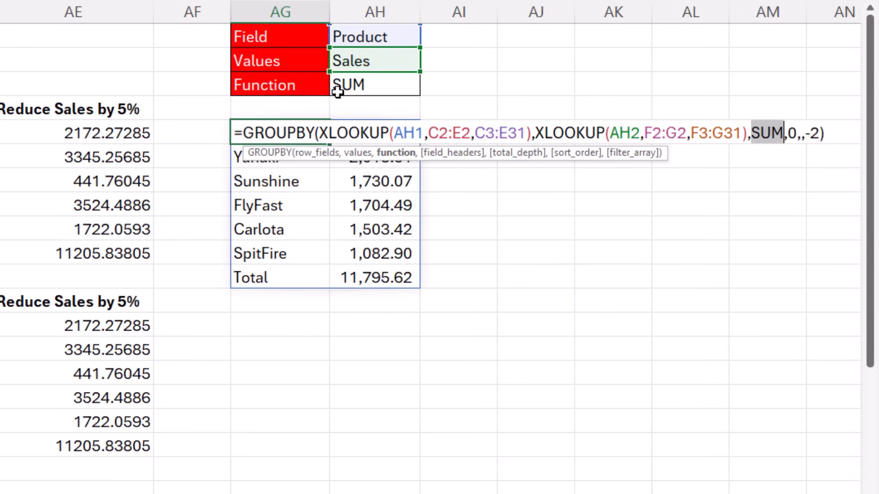
{"action": "left_click", "coordinate": [393, 80]}
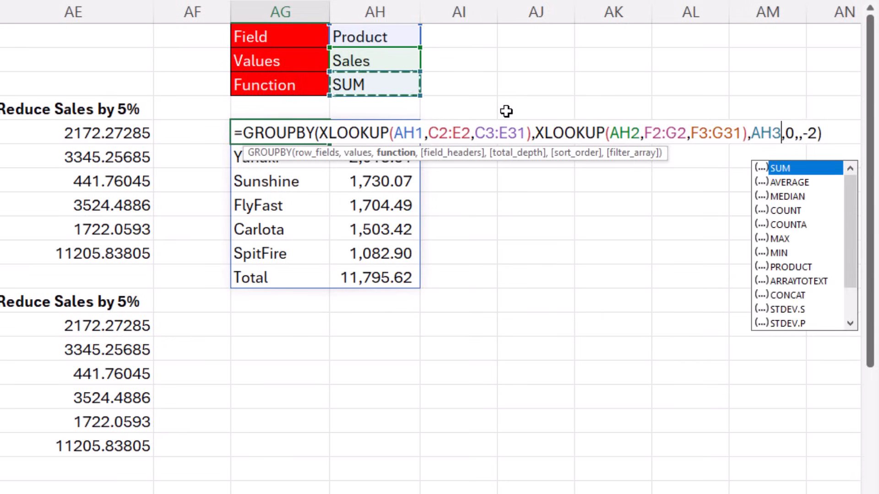
{"action": "key", "text": "ctrl+Return"}
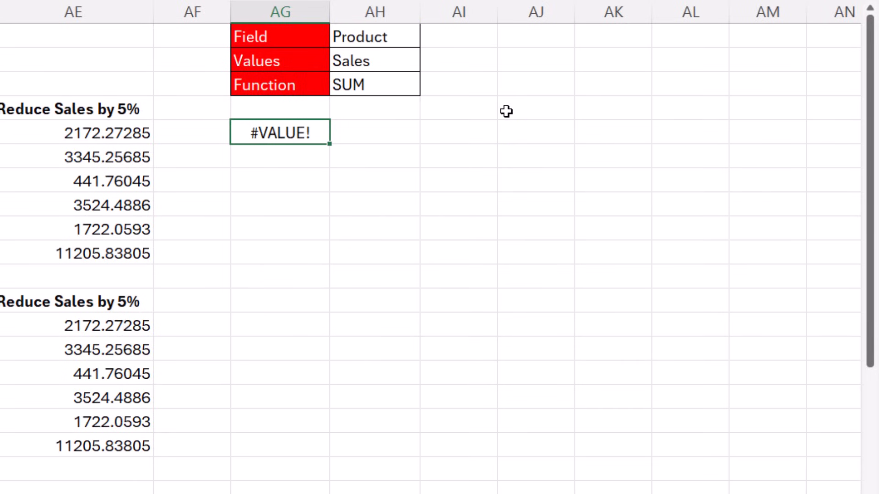
Step: Restore SUM as the function argument of the AG5 GROUPBY formula in place of AH3 and enter it
{"action": "key", "text": "F2"}
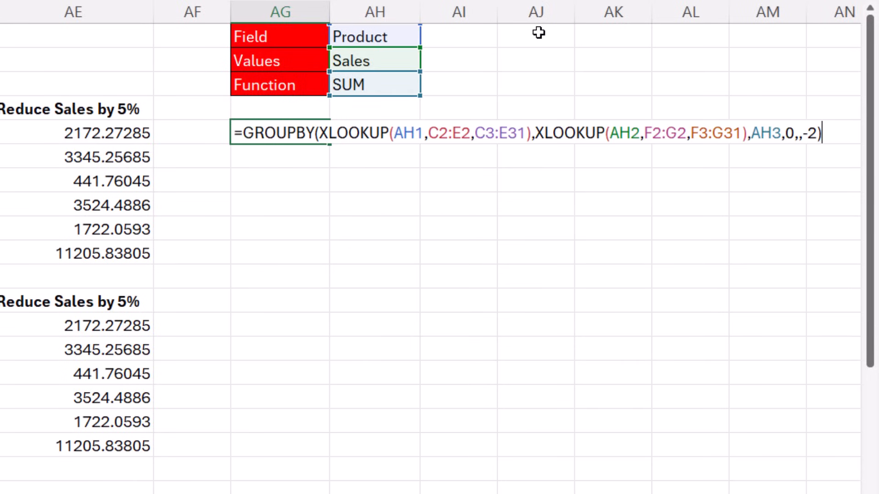
{"action": "double_click", "coordinate": [766, 133]}
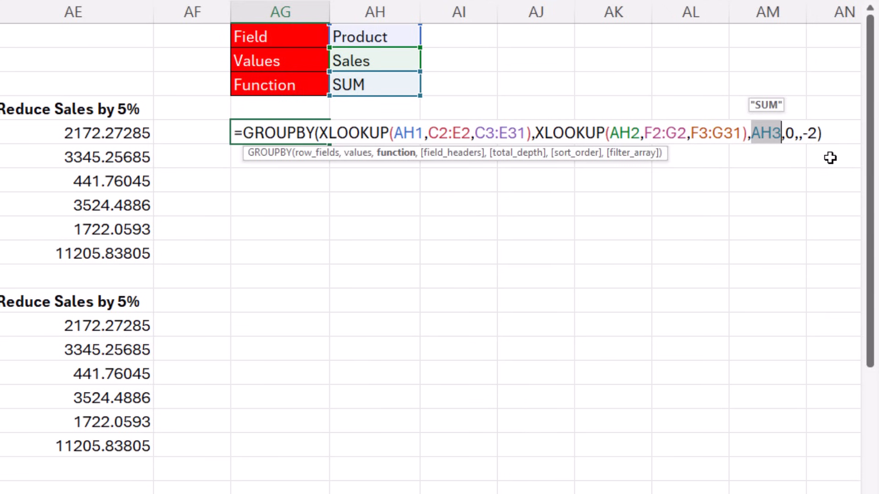
{"action": "type", "text": "SUM"}
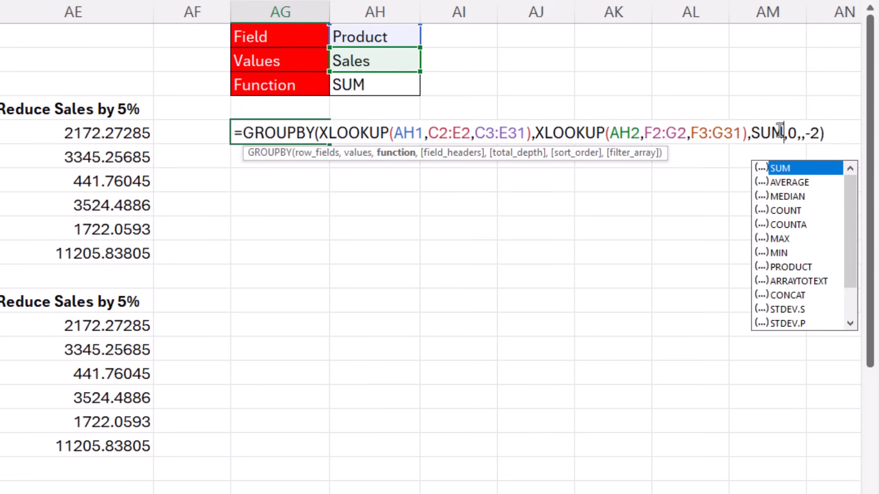
{"action": "left_click", "coordinate": [772, 132]}
{"action": "double_click", "coordinate": [772, 133]}
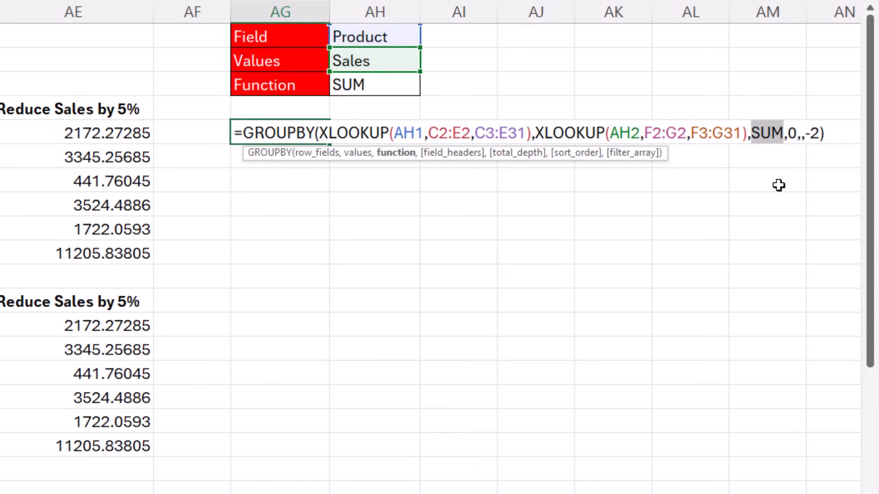
{"action": "key", "text": "Return"}
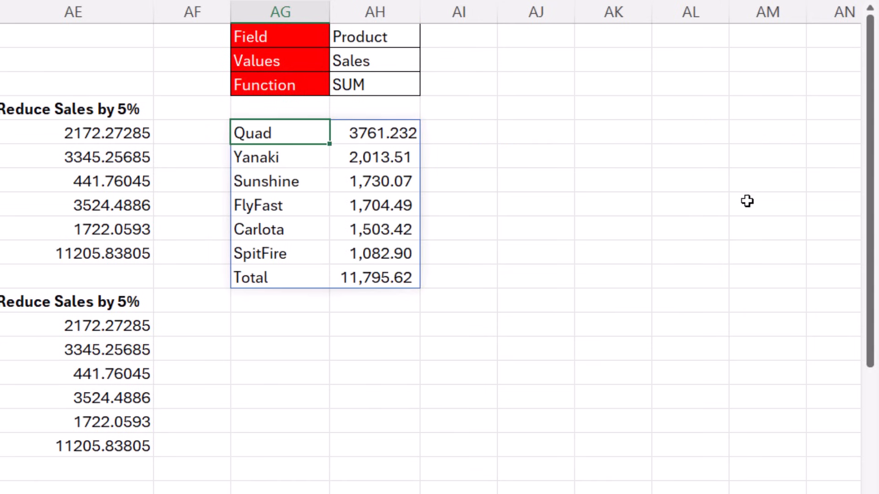
Step: Set the report's Values selection in AH2 to COGS
{"action": "left_click", "coordinate": [401, 60]}
{"action": "left_click", "coordinate": [427, 64]}
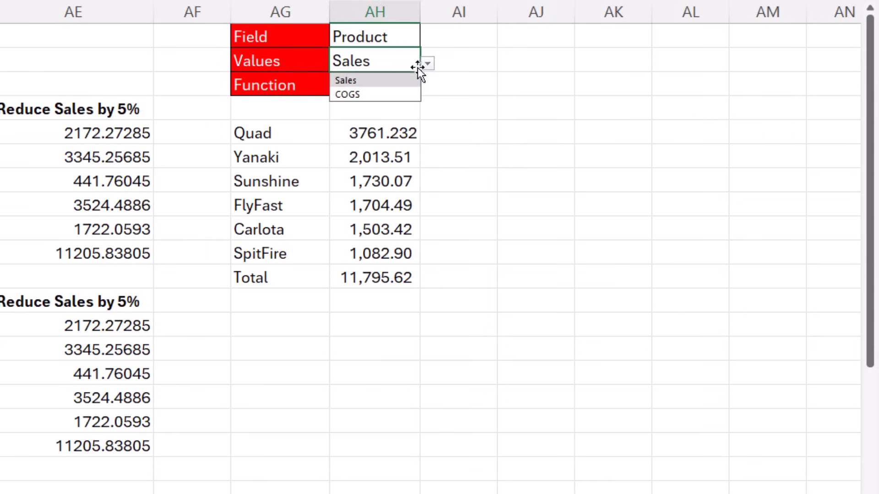
{"action": "left_click", "coordinate": [374, 96]}
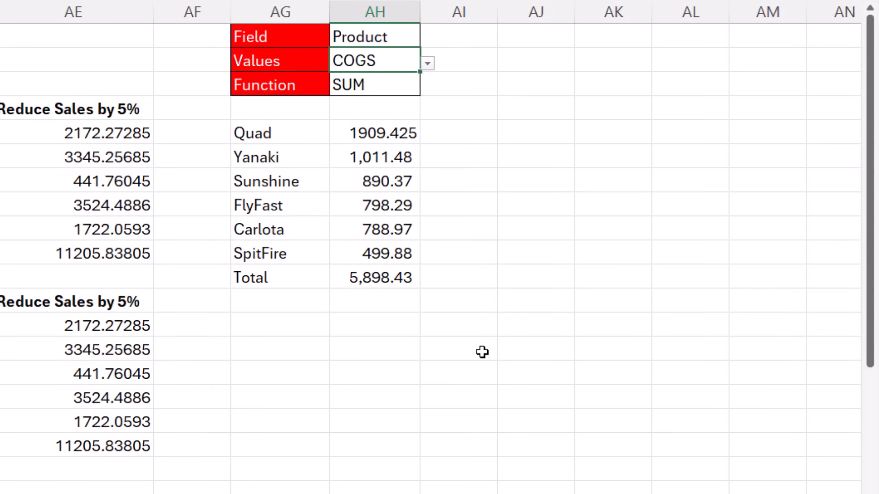
Step: Wrap the AG5 GROUPBY formula in VSTACK with HSTACK(AH1,AH2) as the header row above it, and enter it
{"action": "left_click", "coordinate": [281, 138]}
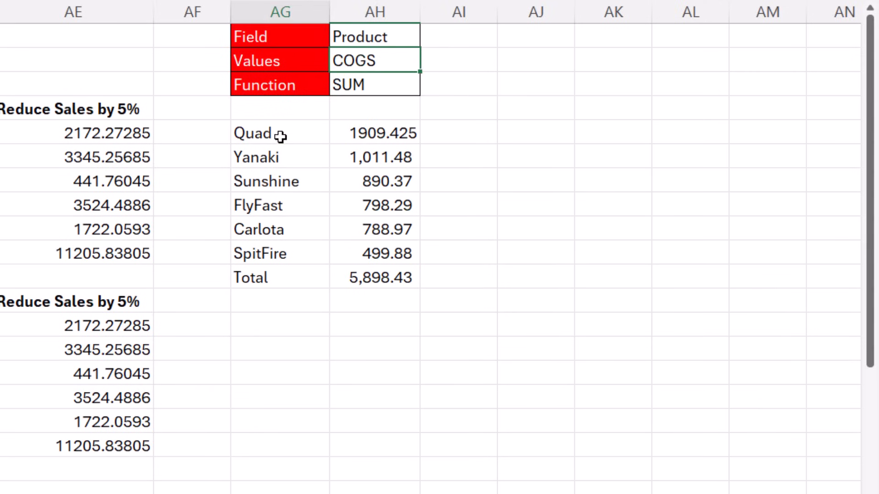
{"action": "key", "text": "F2"}
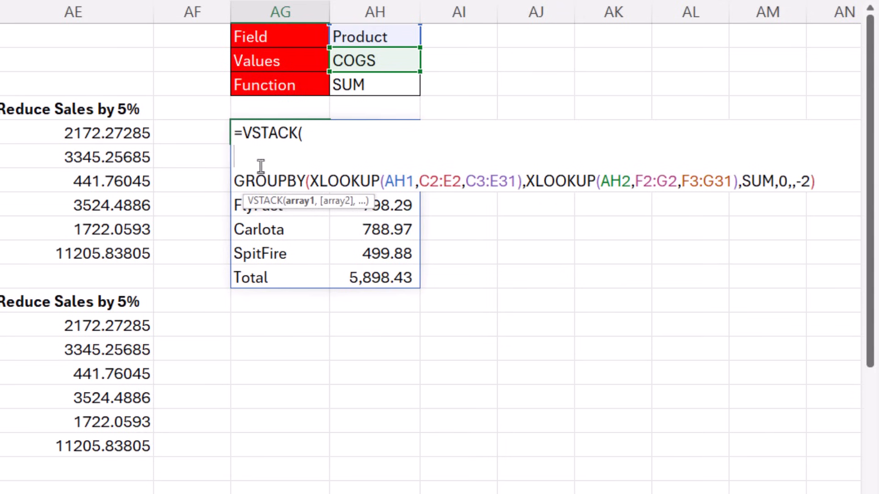
{"action": "type", "text": "hs"}
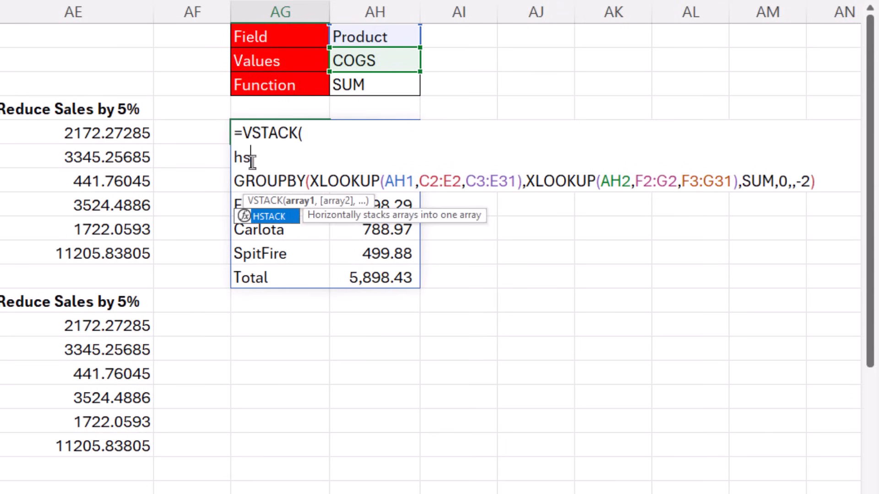
{"action": "key", "text": "Tab"}
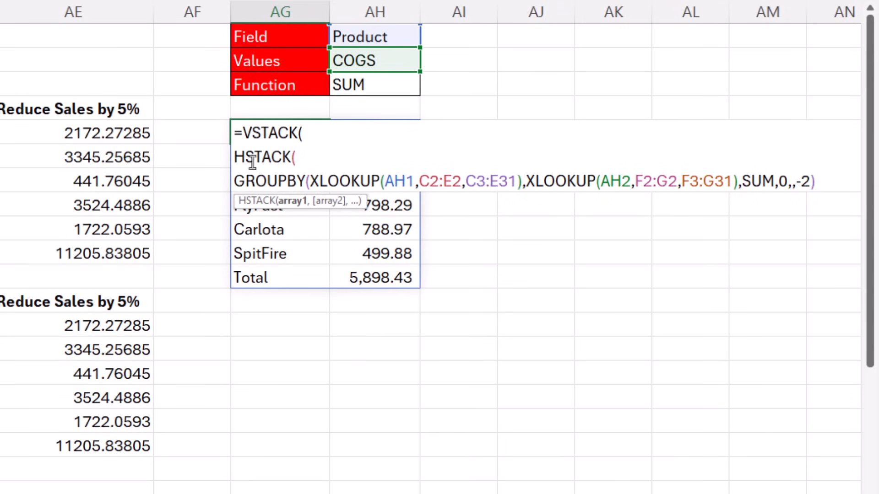
{"action": "left_click", "coordinate": [374, 39]}
{"action": "type", "text": ","}
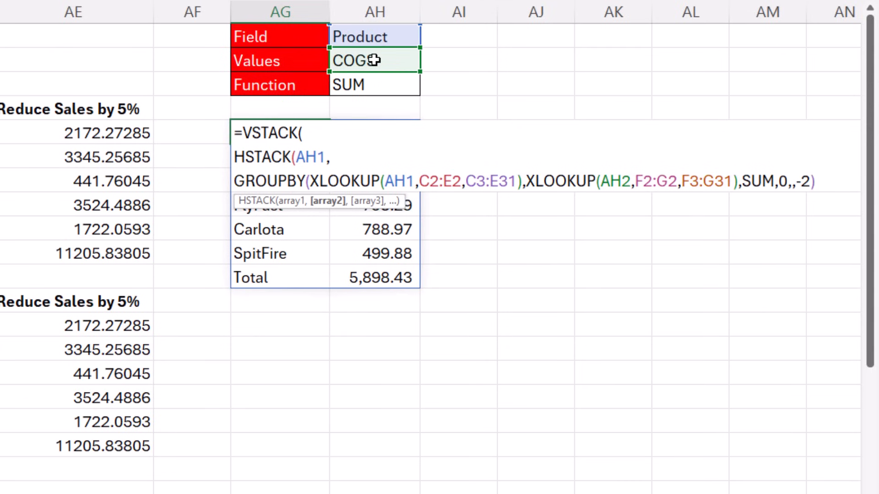
{"action": "left_click", "coordinate": [373, 61]}
{"action": "type", "text": "),"}
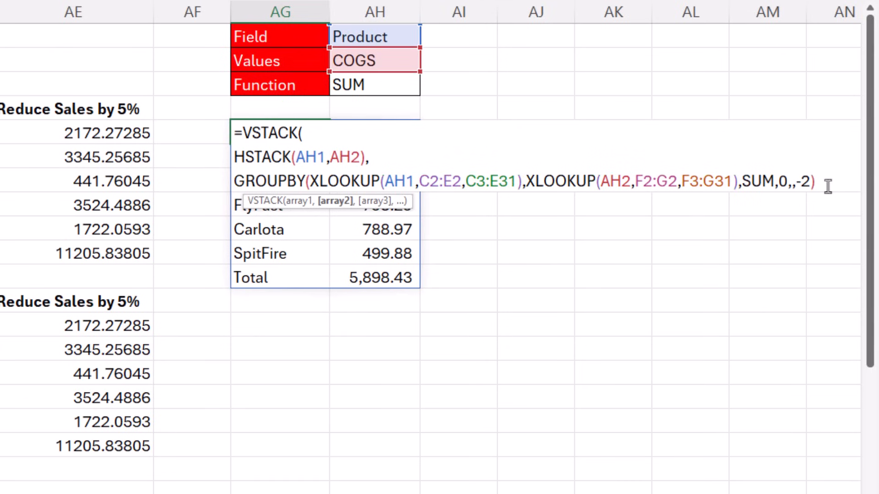
{"action": "key", "text": "ctrl+Return"}
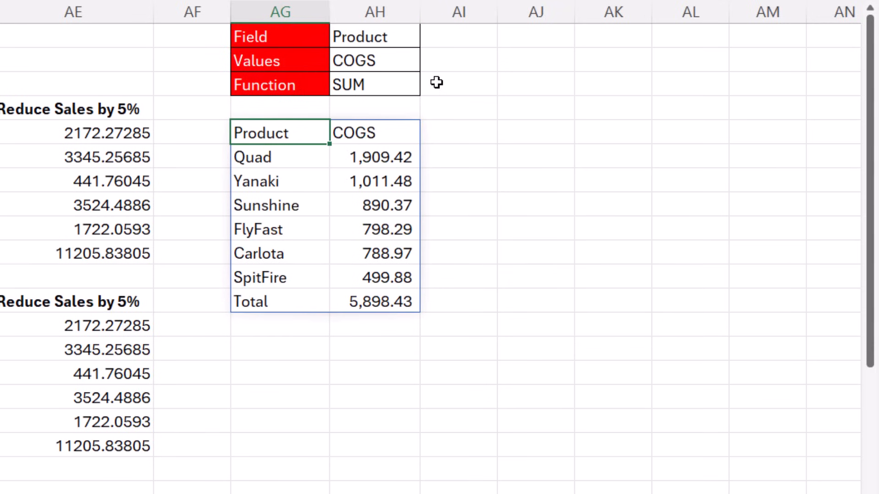
Step: Switch the Values selection in AH2 to Sales to test the dynamic header
{"action": "left_click", "coordinate": [409, 64]}
{"action": "left_click", "coordinate": [428, 64]}
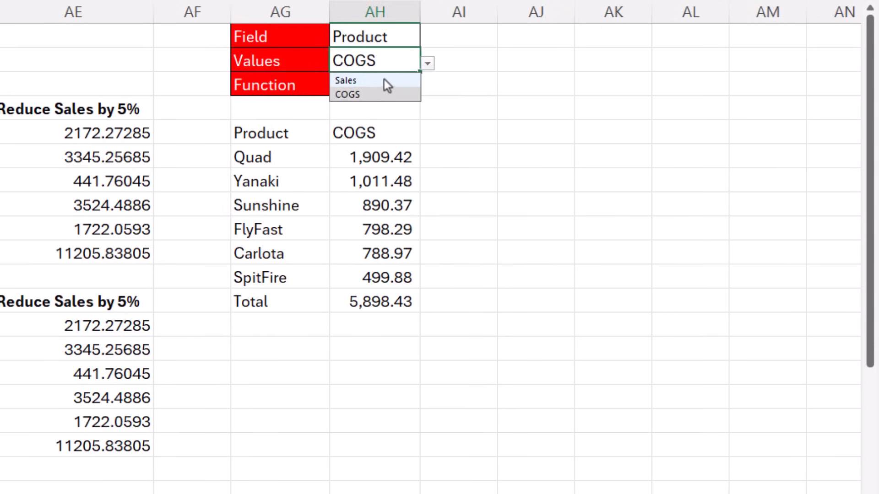
{"action": "left_click", "coordinate": [383, 79]}
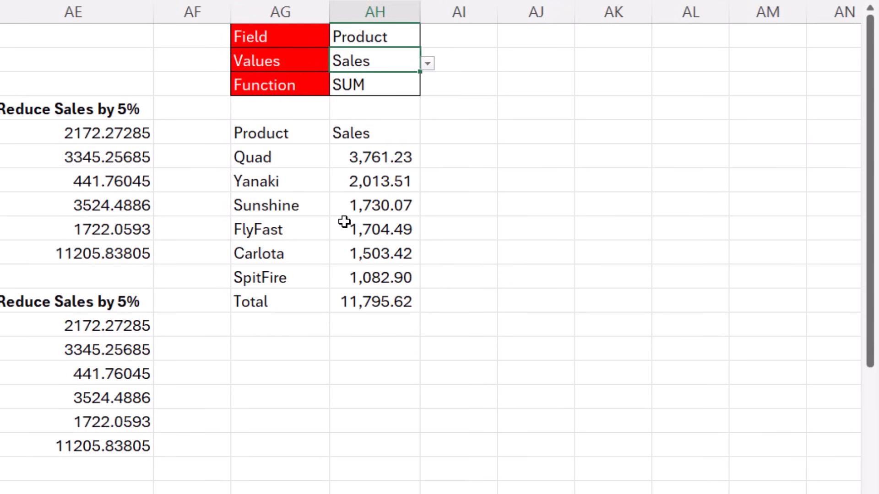
Step: Change the second HSTACK argument in the AG5 formula to "Total "&AH2 and enter the formula
{"action": "left_click", "coordinate": [289, 133]}
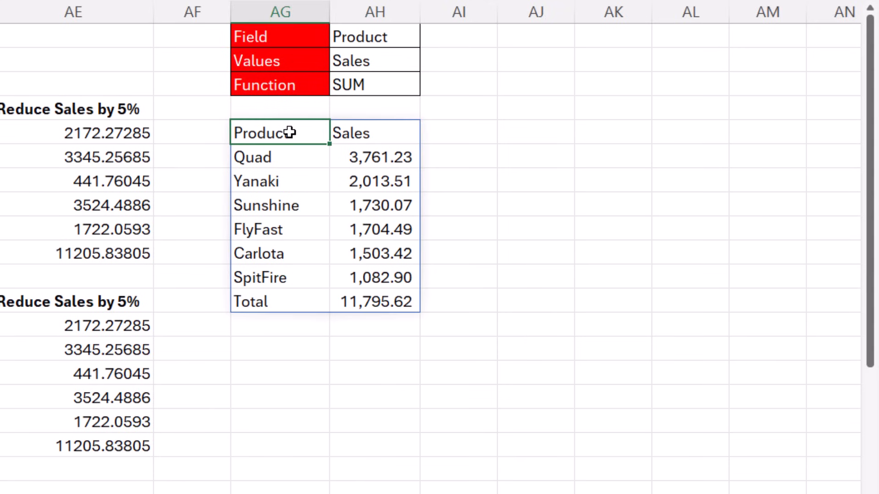
{"action": "key", "text": "F2"}
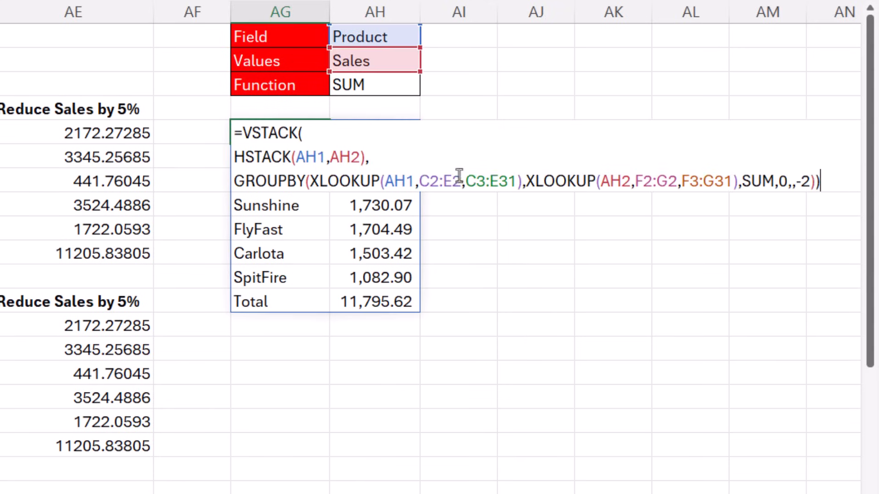
{"action": "left_click", "coordinate": [340, 158]}
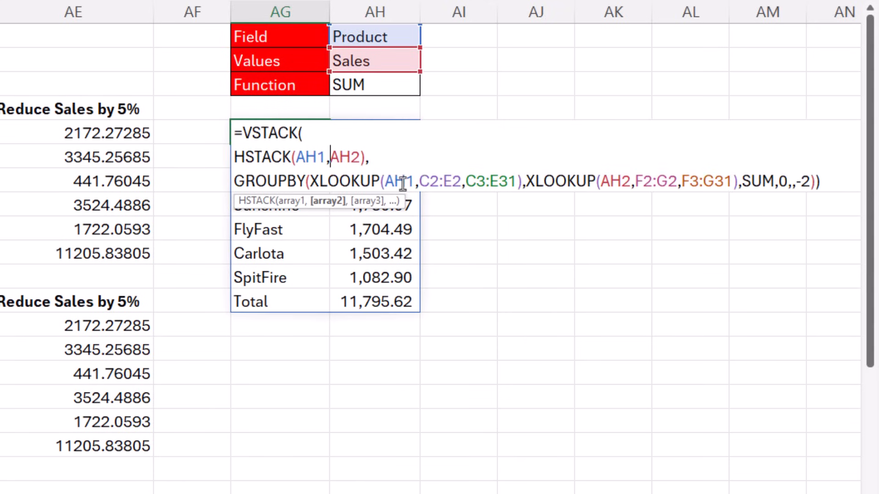
{"action": "type", "text": "\"Total"}
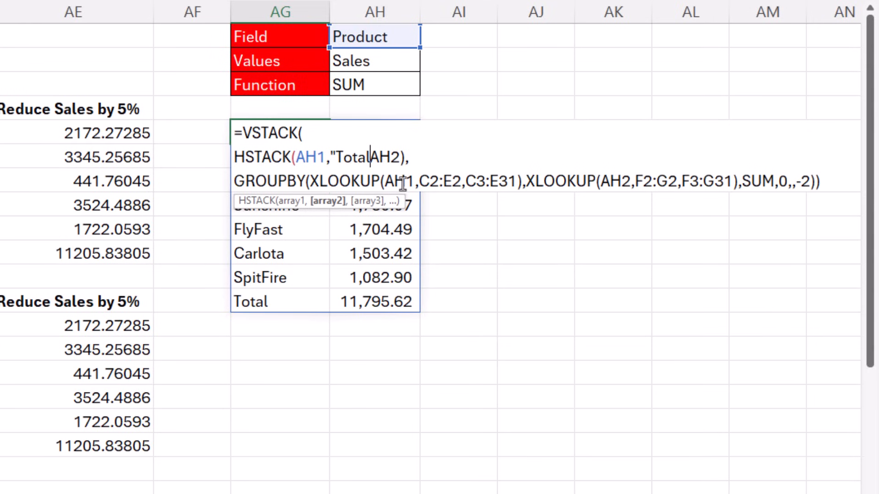
{"action": "type", "text": " \""}
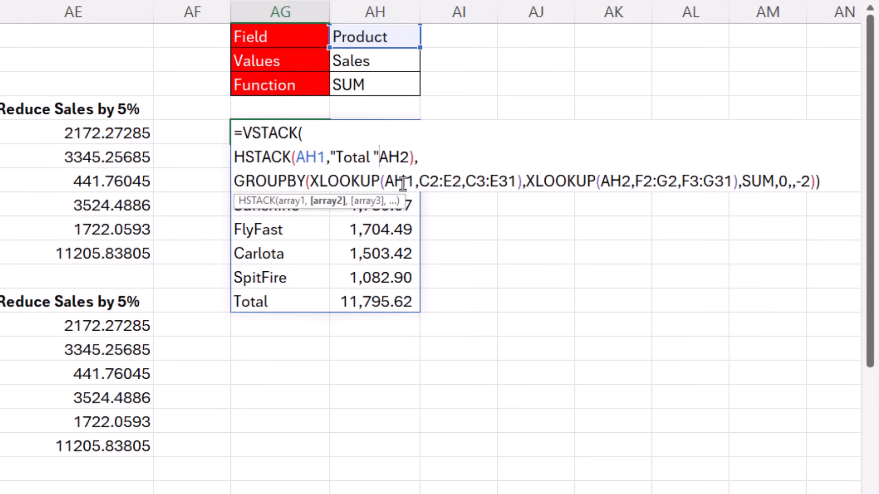
{"action": "type", "text": "&"}
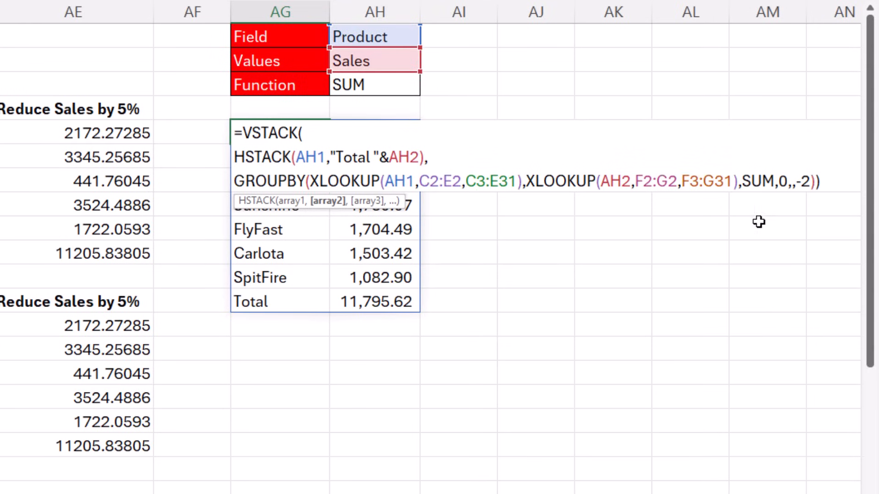
{"action": "key", "text": "ctrl+Return"}
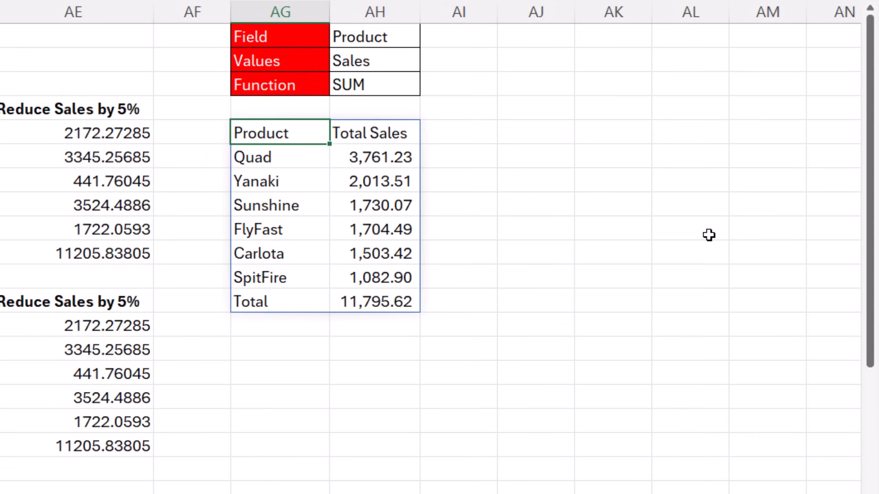
Step: Set the Values selection in AH2 to COGS and the Field selection in AH1 to Region
{"action": "left_click", "coordinate": [369, 60]}
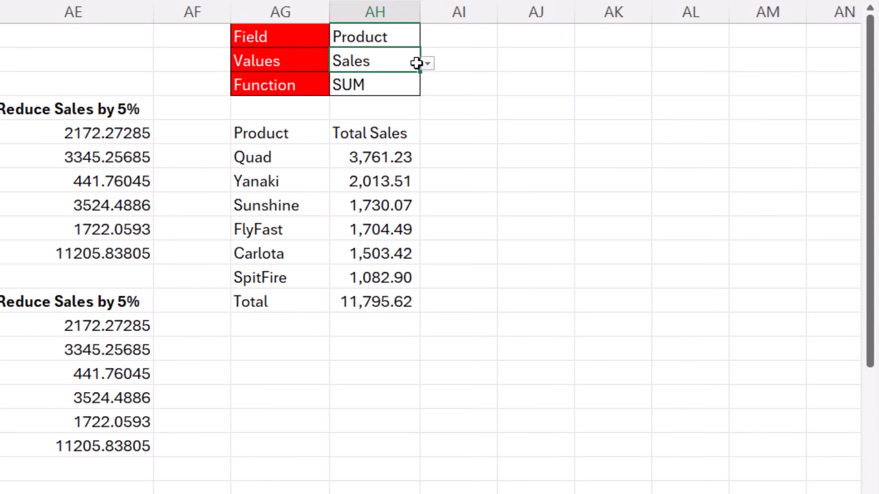
{"action": "left_click", "coordinate": [429, 64]}
{"action": "left_click", "coordinate": [376, 93]}
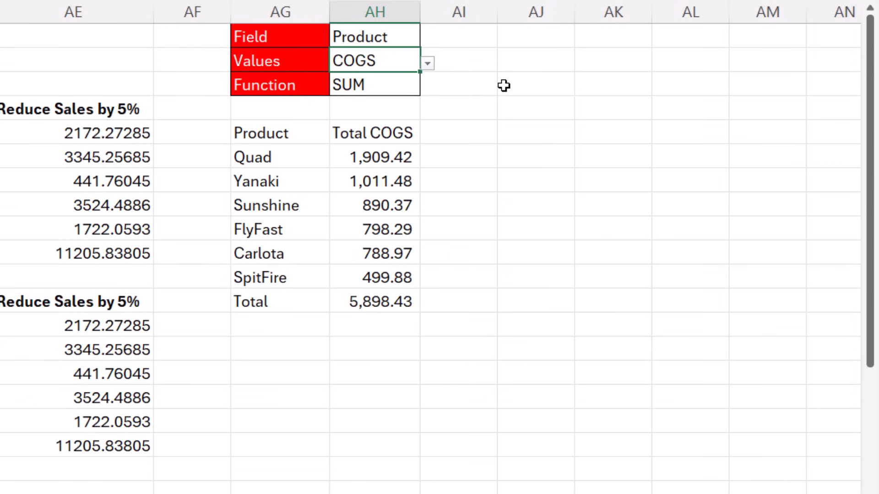
{"action": "left_click", "coordinate": [384, 32]}
{"action": "left_click", "coordinate": [432, 42]}
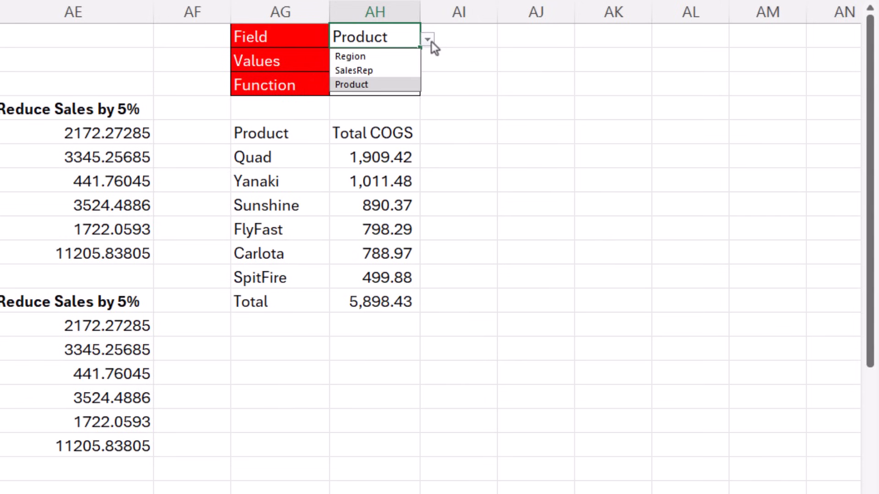
{"action": "left_click", "coordinate": [381, 57]}
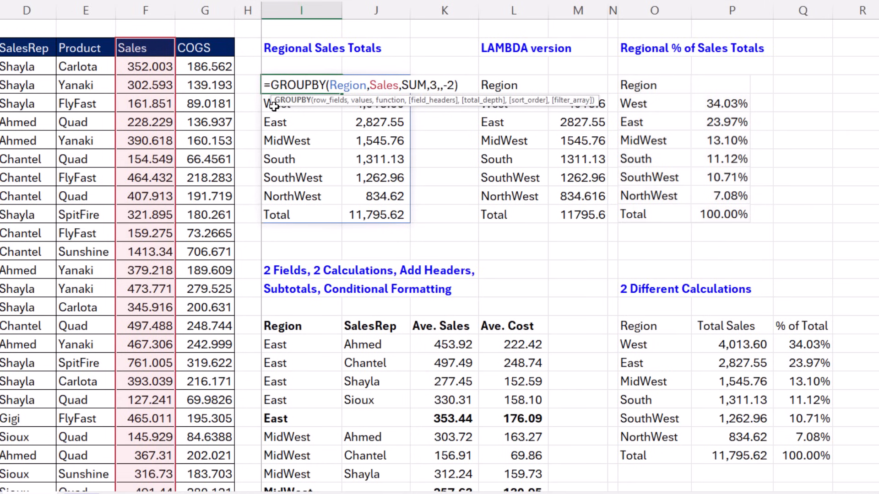
Step: Review the function argument in the GROUPBY formulas of the Regional Sales Totals report and its LAMBDA version
{"action": "double_click", "coordinate": [415, 86]}
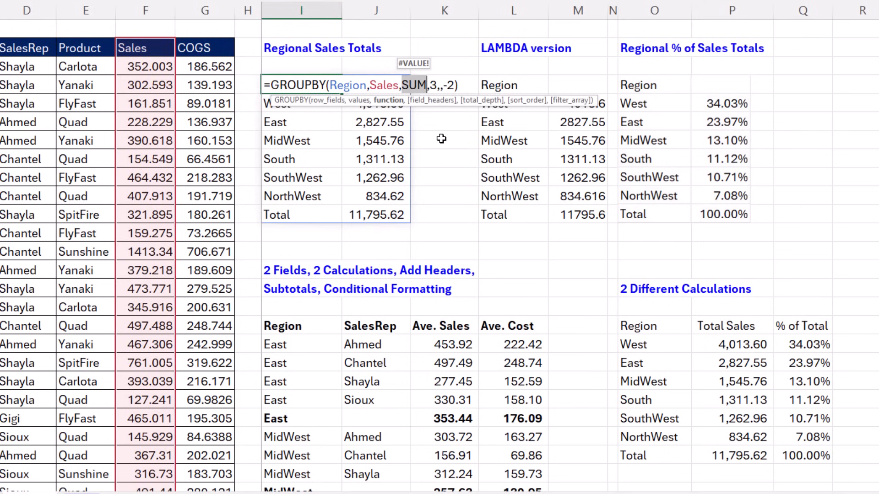
{"action": "key", "text": "Escape"}
{"action": "left_click", "coordinate": [524, 88]}
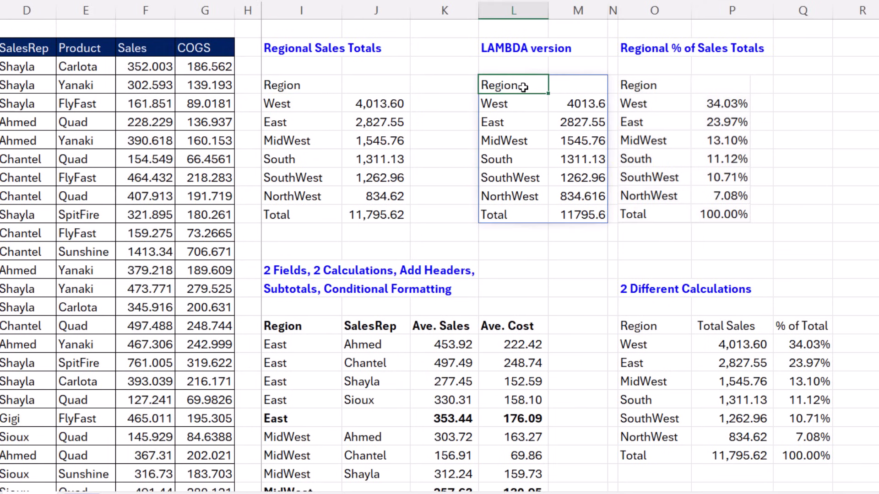
{"action": "double_click", "coordinate": [522, 87]}
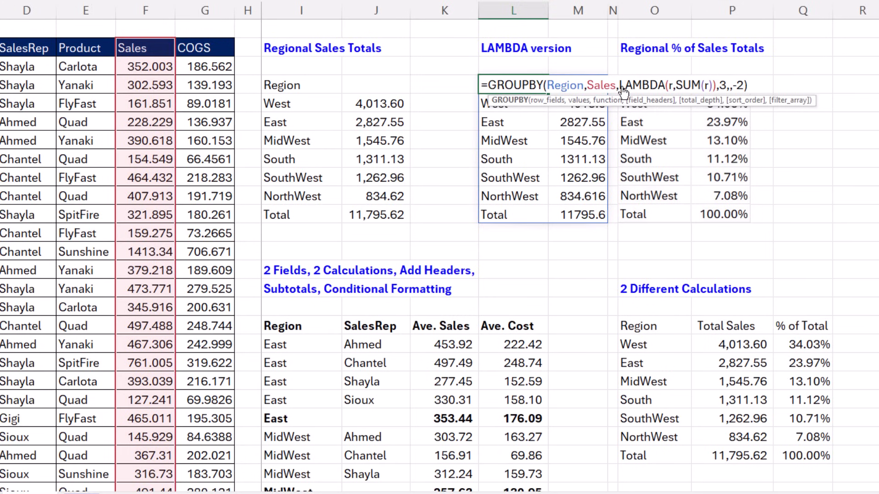
Step: Review the VSTACK and GROUPBY formula of the two-field, two-calculation report, including its row_fields and values arguments
{"action": "left_click", "coordinate": [315, 331]}
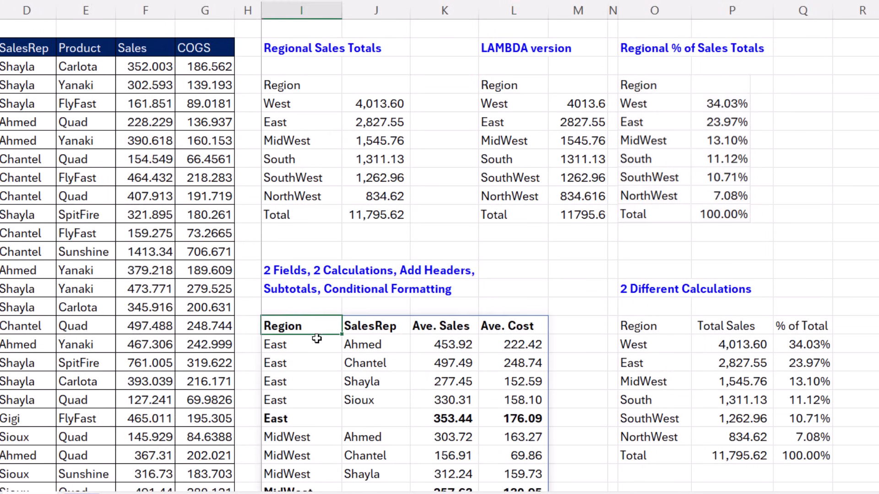
{"action": "double_click", "coordinate": [312, 327]}
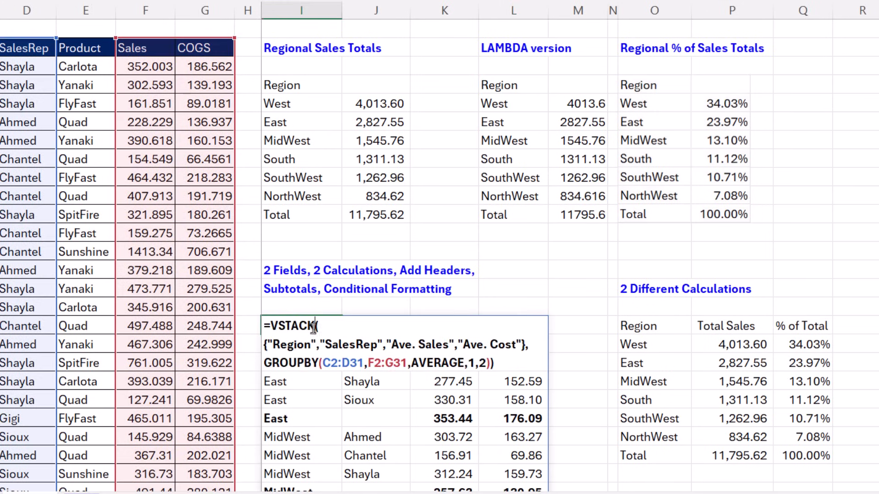
{"action": "left_click", "coordinate": [331, 362]}
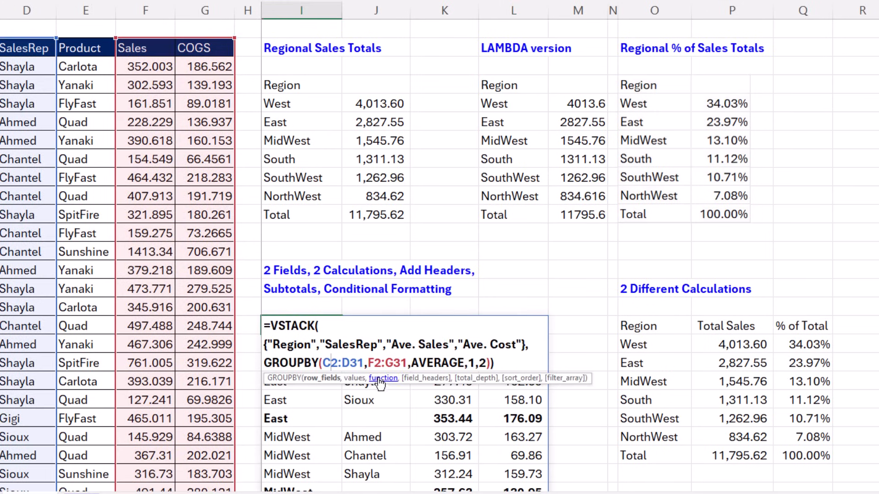
{"action": "left_click", "coordinate": [380, 364]}
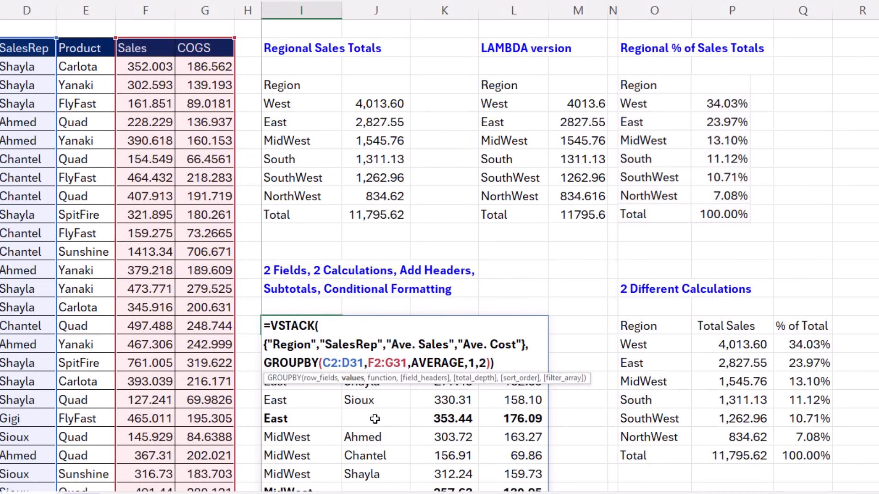
{"action": "key", "text": "Escape"}
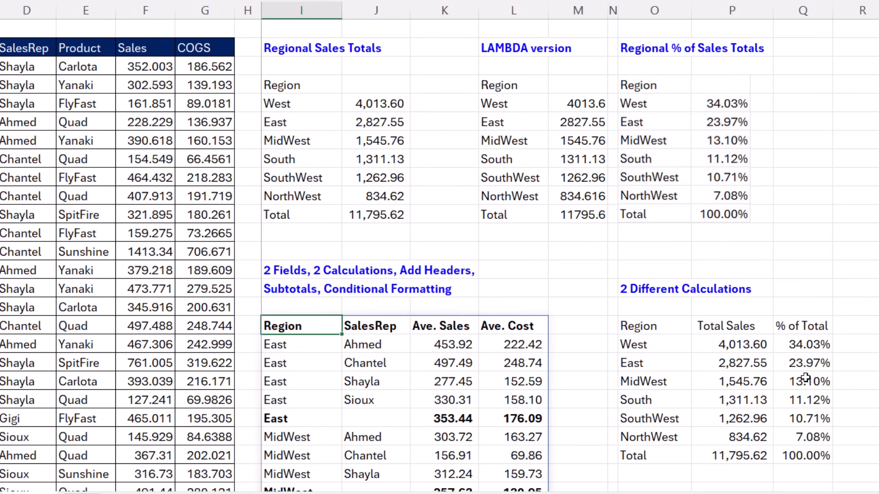
Step: Review the formulas of the 2 Different Calculations, Filter Contain "West" and Filter By List reports, including the filter_array argument
{"action": "double_click", "coordinate": [656, 329]}
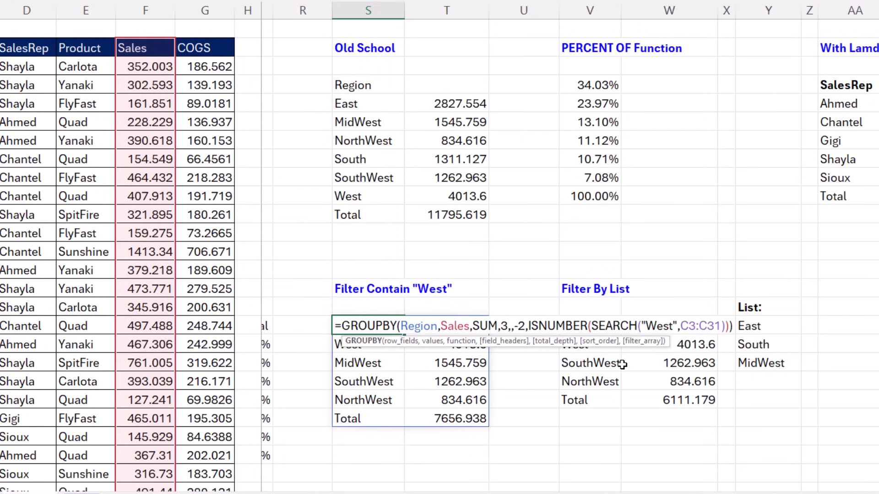
{"action": "left_click", "coordinate": [642, 342]}
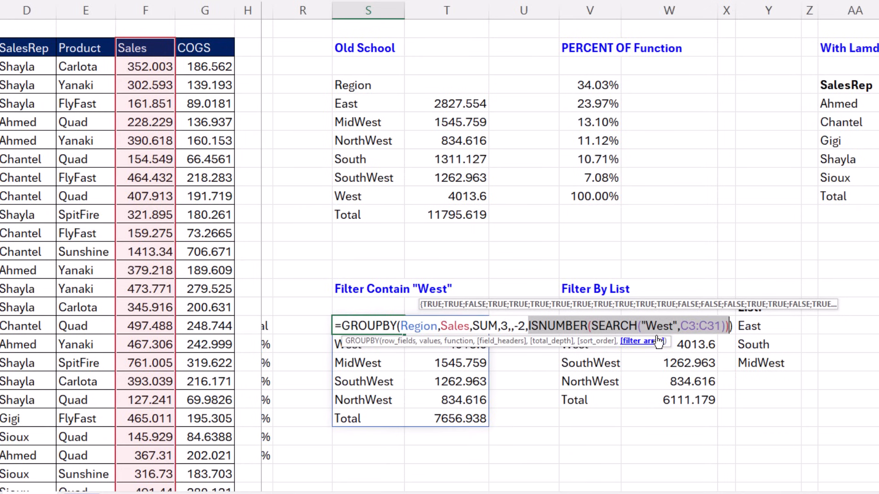
{"action": "key", "text": "Escape"}
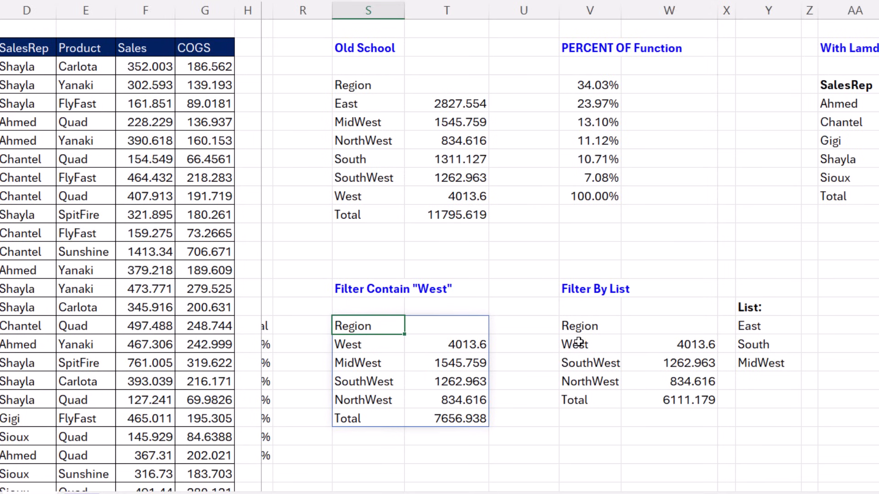
{"action": "left_click", "coordinate": [581, 327]}
{"action": "double_click", "coordinate": [582, 327]}
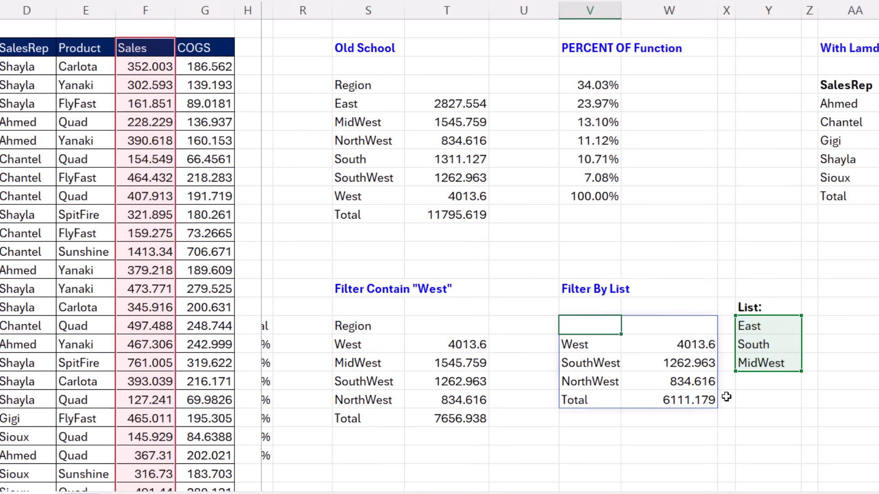
{"action": "key", "text": "Escape"}
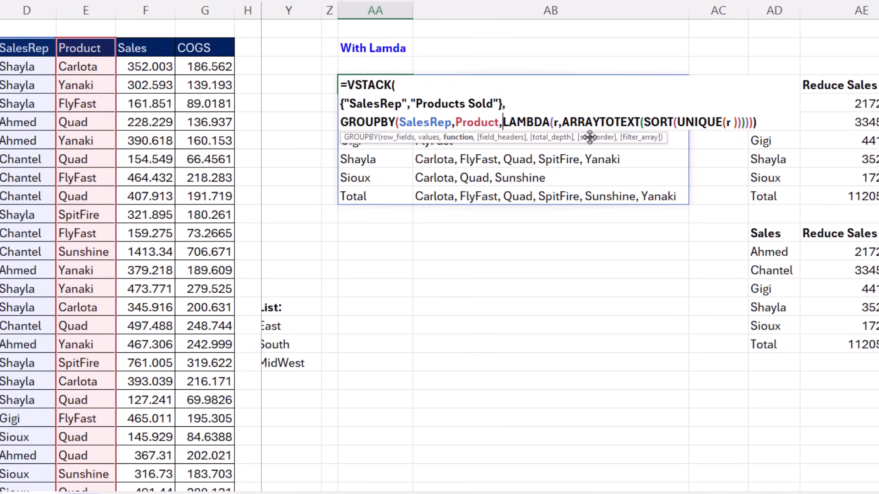
Step: Review the LAMBDA formula of the Products Sold report and both formulas for the Reduce Sales by 5% reports
{"action": "key", "text": "Escape"}
{"action": "double_click", "coordinate": [772, 85]}
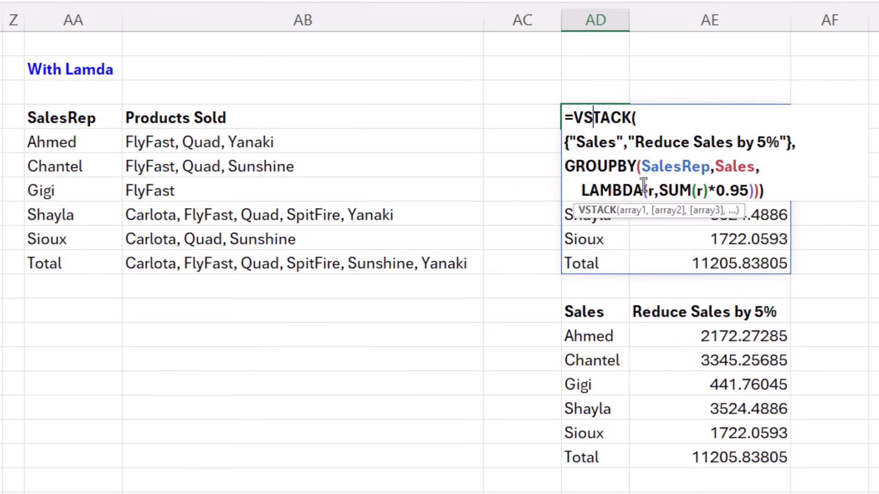
{"action": "key", "text": "Escape"}
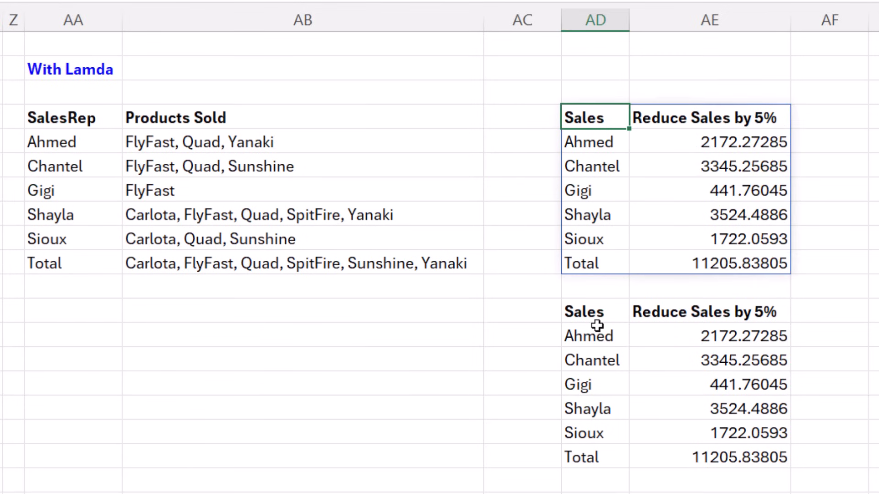
{"action": "left_click", "coordinate": [585, 311]}
{"action": "double_click", "coordinate": [587, 315]}
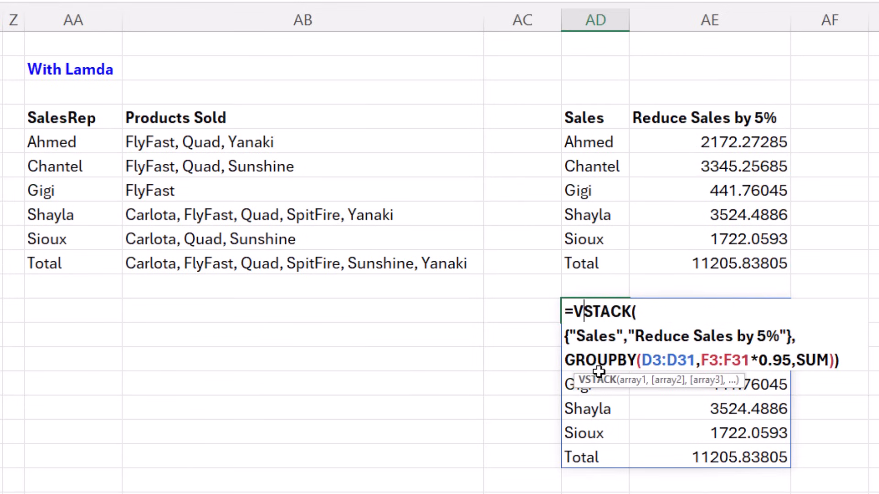
{"action": "double_click", "coordinate": [822, 362]}
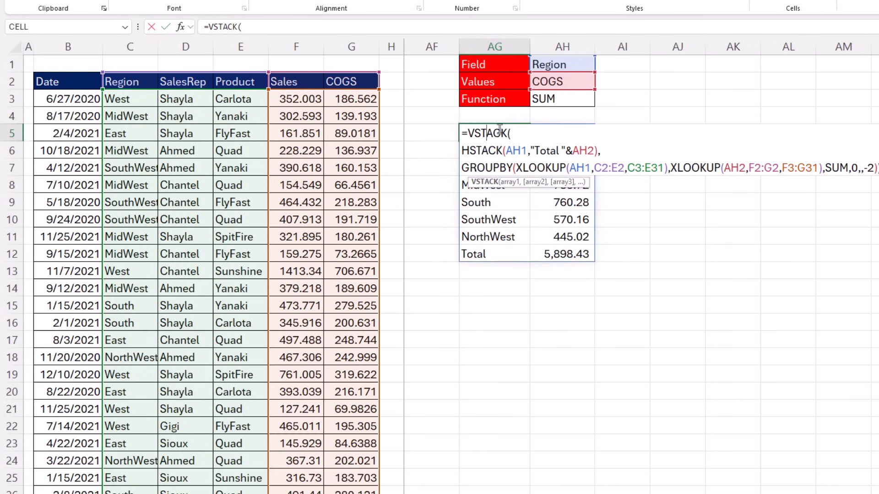
Step: Close the dynamic AG5 formula and set the Values selection in AH2 to Sales
{"action": "key", "text": "Return"}
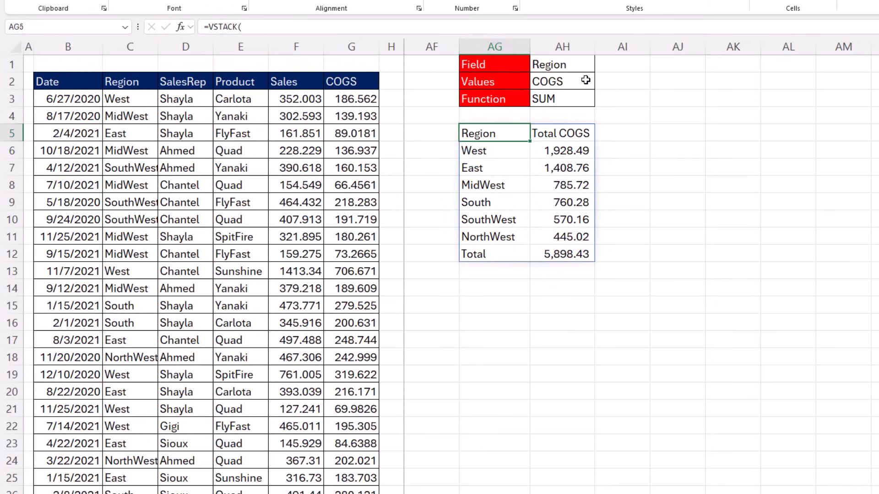
{"action": "left_click", "coordinate": [583, 80]}
{"action": "left_click", "coordinate": [599, 83]}
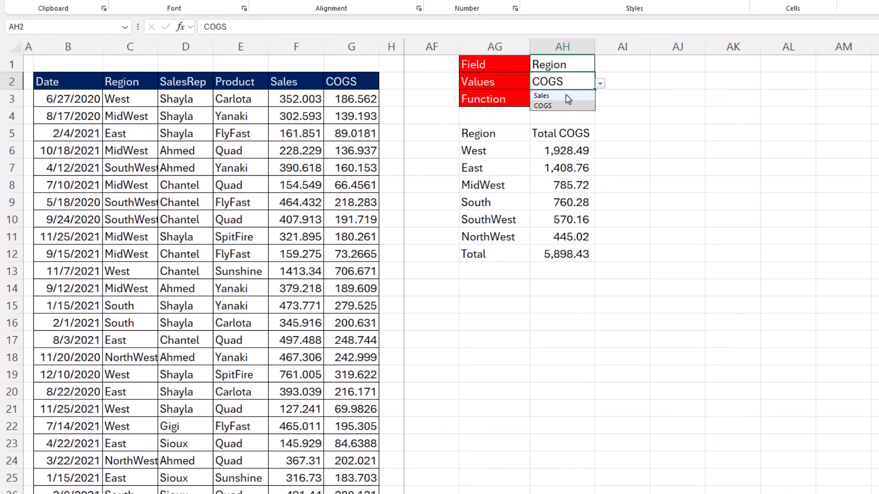
{"action": "left_click", "coordinate": [568, 96]}
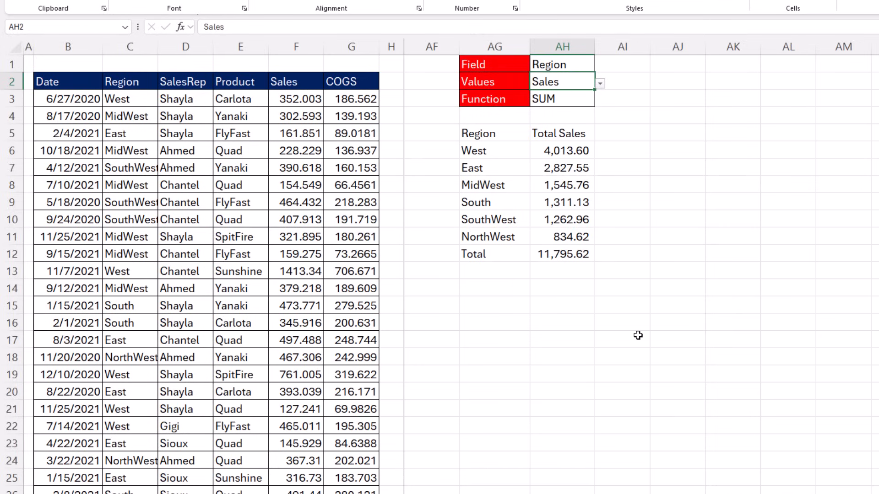